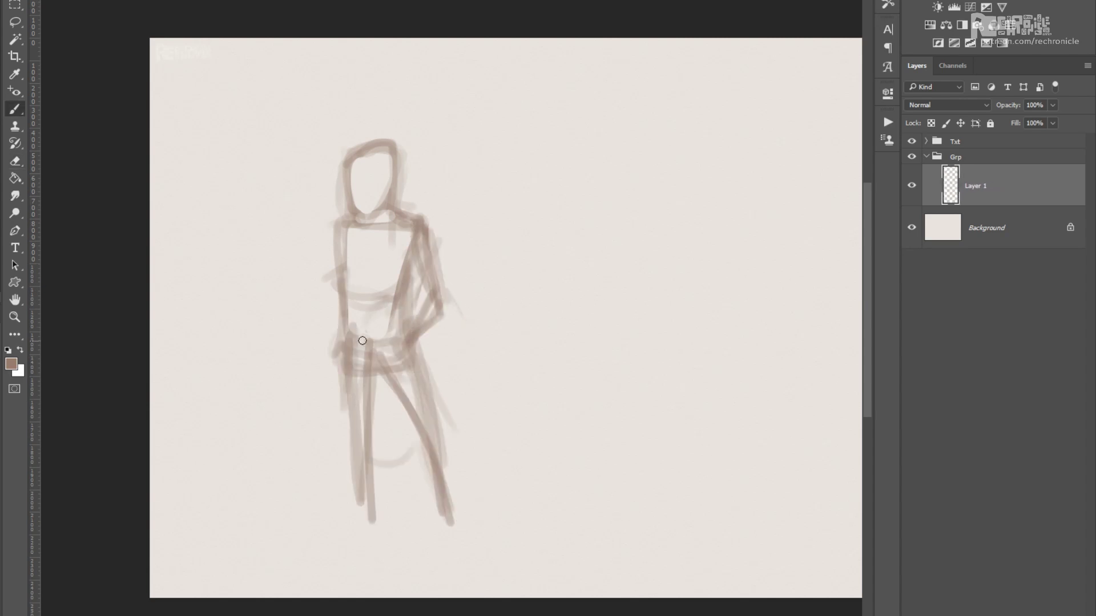
Sketch the figure's arms and legs in brown, undoing the last two strokes and roughing in a hand beside the hip.
mouse_move(359, 502)
left_mouse_down()
mouse_move(391, 392)
mouse_move(420, 379)
mouse_move(374, 403)
mouse_move(397, 304)
left_mouse_up()
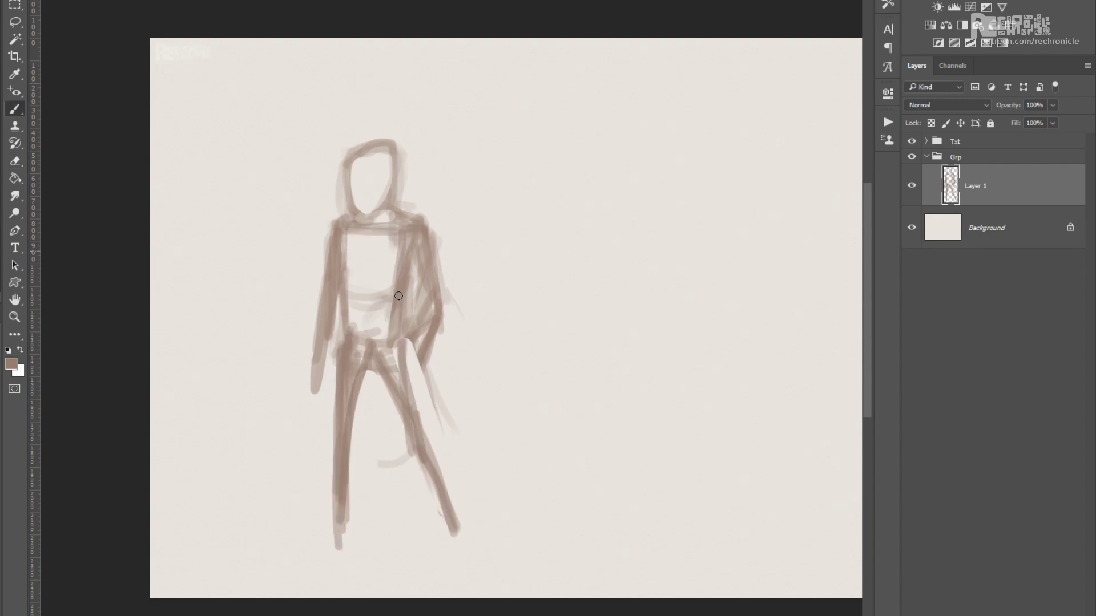
key("ctrl+z")
key("ctrl+z")
left_click_drag(412, 366, 425, 385)
Erase stray strokes around the arms and torso, and sketch loose, upswept hair on the head.
key("e")
left_click_drag(315, 387, 379, 394)
left_click_drag(380, 393, 380, 282)
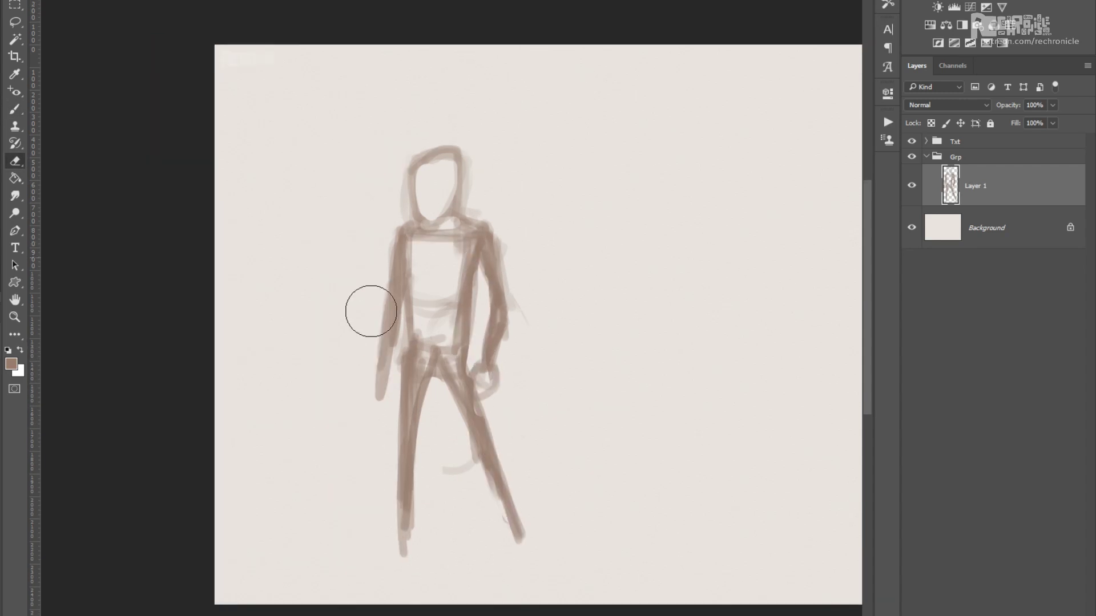
left_click_drag(406, 212, 410, 171)
key("b")
mouse_move(421, 218)
left_mouse_down()
mouse_move(432, 155)
mouse_move(394, 124)
left_mouse_up()
Clean up the leg outlines with the eraser and restate the legs, waist and outer arm with brown strokes.
key("e")
left_click_drag(417, 394, 436, 526)
key("b")
left_click_drag(433, 445, 479, 557)
key("e")
key("b")
left_click_drag(366, 325, 369, 495)
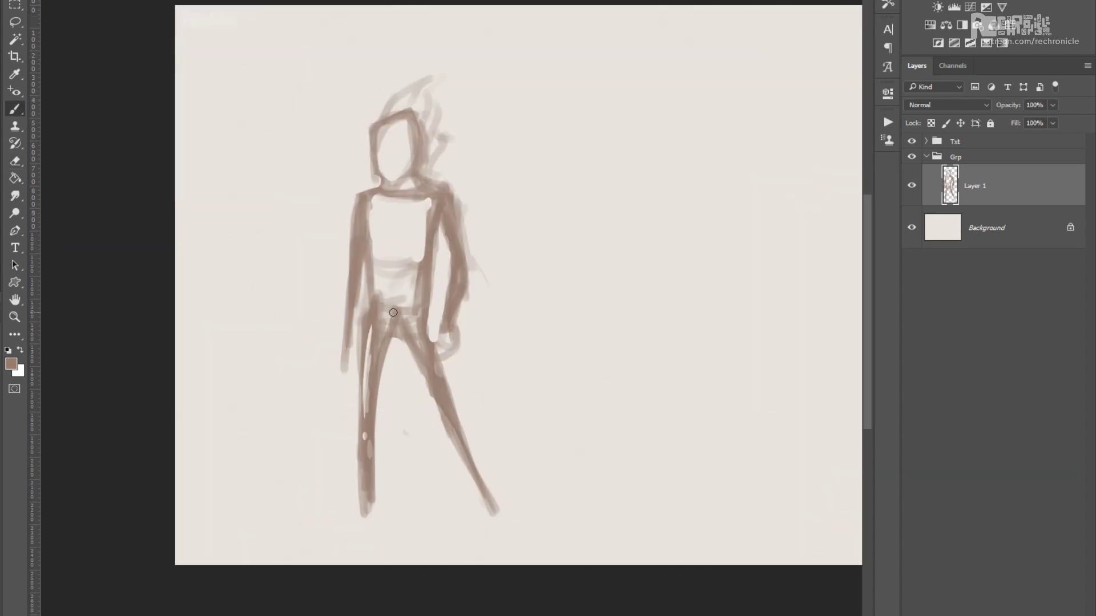
left_click_drag(455, 226, 446, 239)
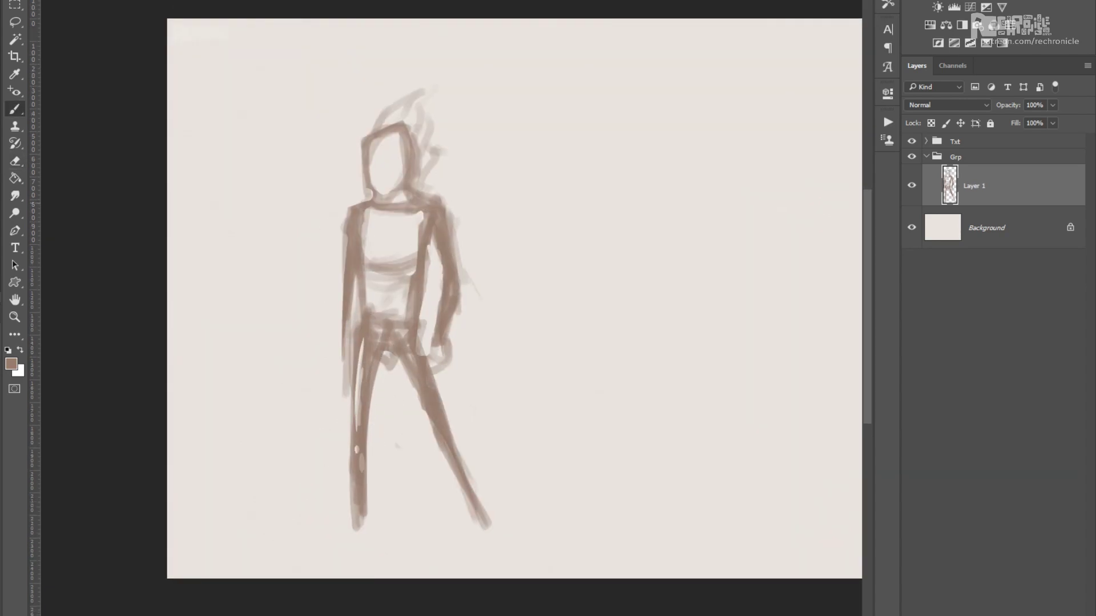
Erase the outstretched leg and repaint it in a more upright stance, adding feet to both legs.
left_click_drag(427, 400, 396, 372)
key("e")
left_click_drag(433, 491, 396, 371)
key("b")
left_click_drag(377, 320, 392, 440)
left_click_drag(388, 388, 416, 516)
left_click_drag(320, 471, 312, 490)
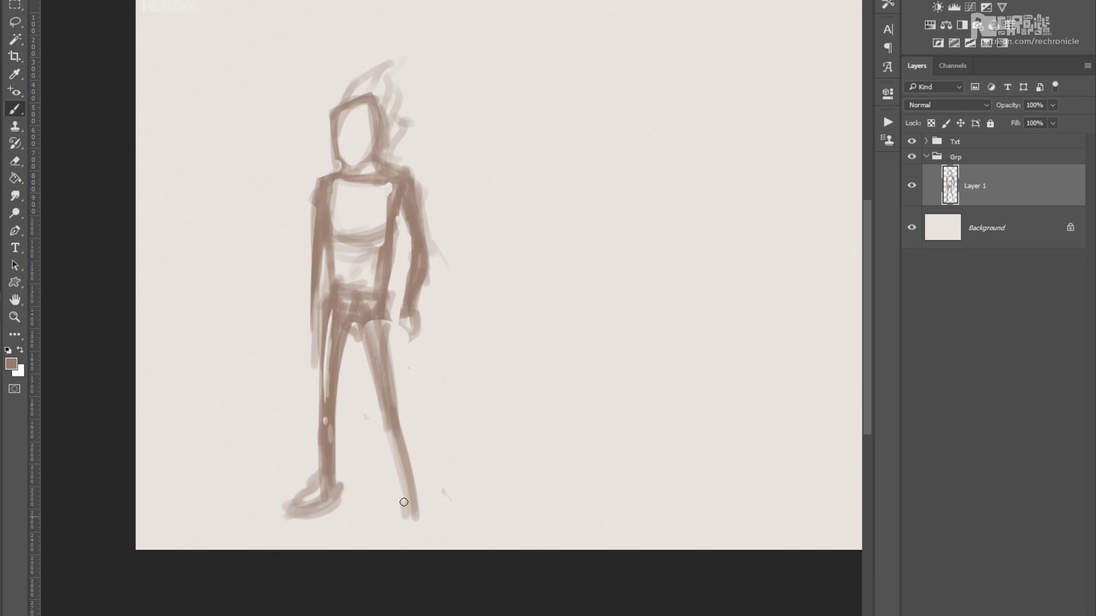
left_click_drag(403, 503, 419, 542)
Thicken the hand and thigh with brown strokes, and erase a rounded highlight at the shoulder.
left_click_drag(411, 342, 411, 312)
left_click_drag(371, 342, 376, 445)
left_click_drag(400, 285, 415, 379)
key("e")
mouse_move(388, 319)
left_mouse_down()
mouse_move(349, 363)
mouse_move(388, 320)
left_mouse_up()
key("ctrl+minus")
left_click_drag(376, 376, 400, 408)
key("ctrl+plus")
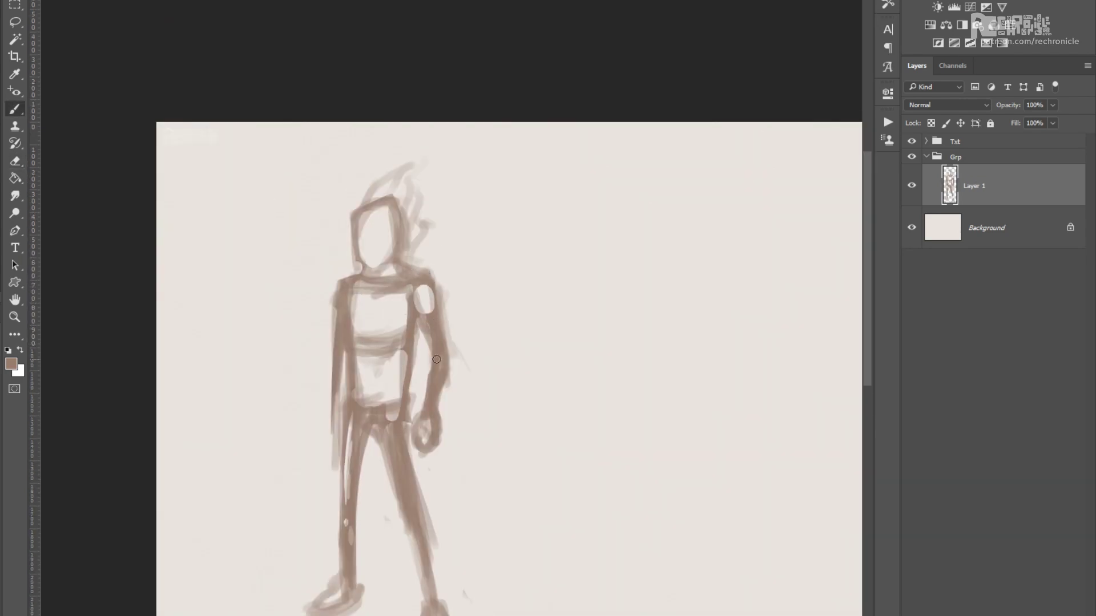
Shade the chest and belly with broad brown strokes and fill in the hair mass.
mouse_move(365, 285)
left_mouse_down()
mouse_move(393, 411)
mouse_move(408, 399)
left_mouse_up()
left_click_drag(365, 171, 411, 274)
key("ctrl+plus")
key("ctrl+plus")
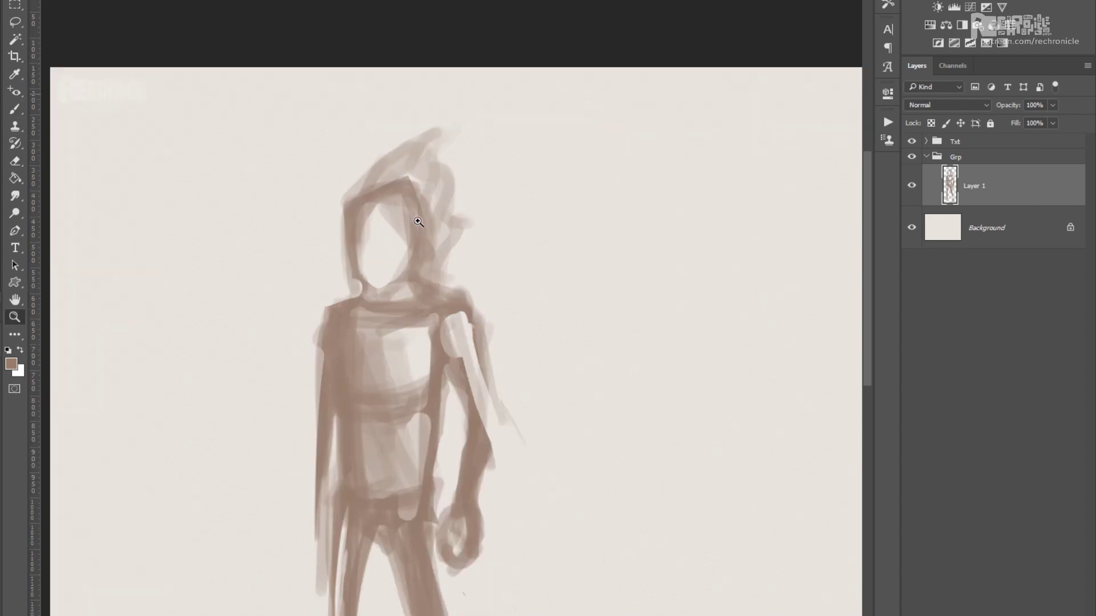
Paint a simple eye, nose and mouth on the face, and erase highlights along the neck, bent arm and hip.
key("b")
mouse_move(394, 322)
left_mouse_down()
mouse_move(351, 240)
mouse_move(406, 274)
mouse_move(456, 274)
mouse_move(480, 333)
left_mouse_up()
key("ctrl+minus")
key("b")
key("ctrl+minus")
key("e")
key("b")
key("ctrl+minus")
key("e")
left_click_drag(474, 228, 435, 391)
key("ctrl+minus")
key("b")
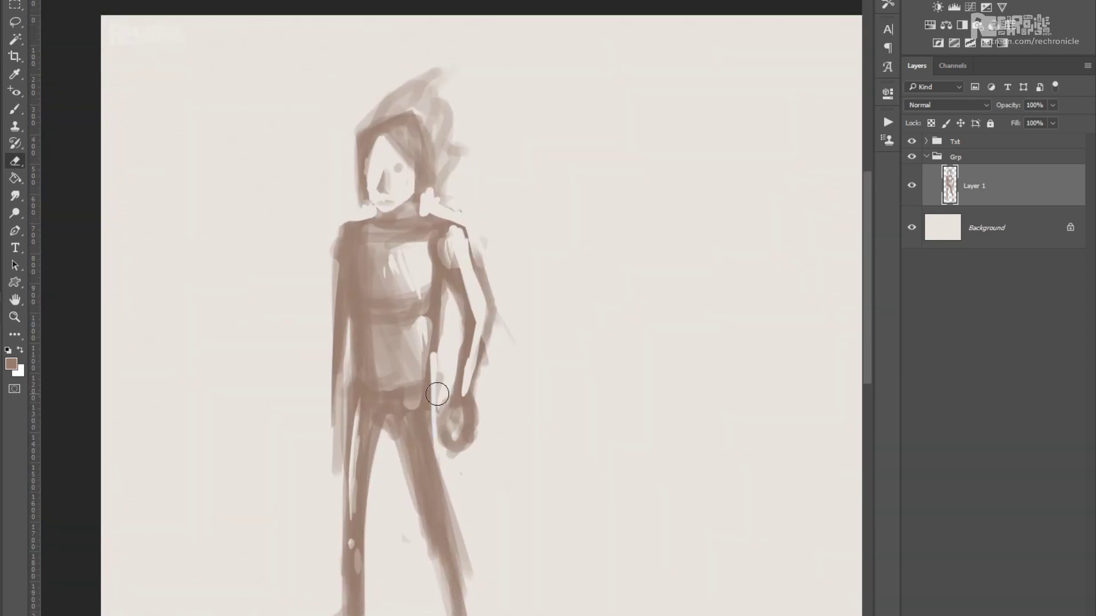
Fill in the trousers, lower legs and feet with brown shading and tidy their edges with the eraser.
key("ctrl+plus")
left_click_drag(377, 233, 410, 399)
left_click_drag(374, 355, 419, 502)
key("ctrl+minus")
left_click_drag(348, 314, 343, 457)
key("ctrl+plus")
key("e")
mouse_move(416, 445)
left_mouse_down()
mouse_move(466, 461)
mouse_move(489, 455)
left_mouse_up()
key("ctrl+minus")
key("b")
key("ctrl+plus")
left_click_drag(400, 371, 417, 508)
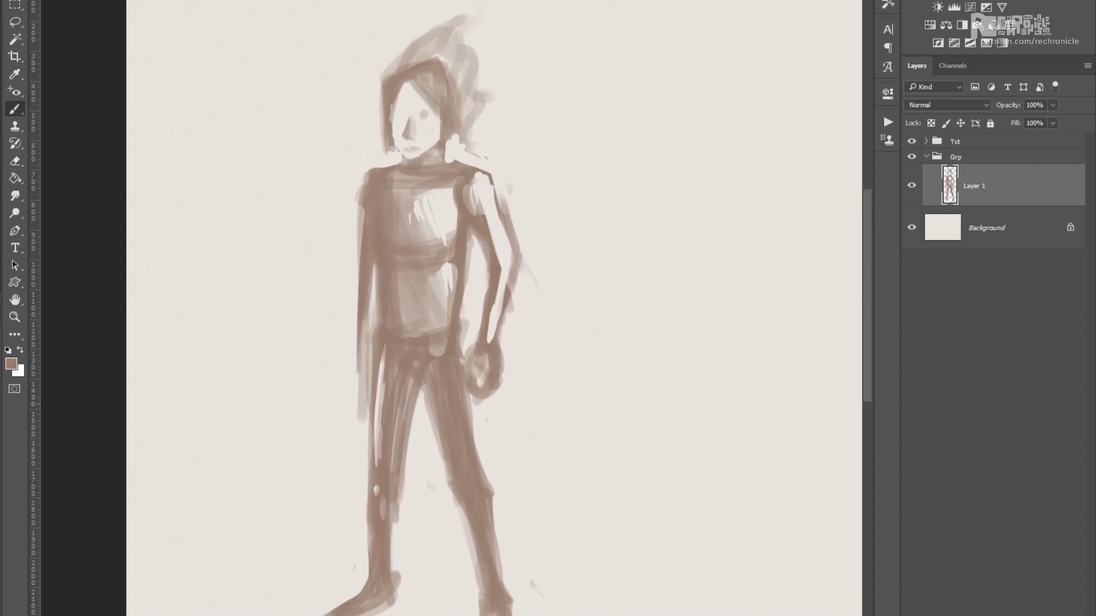
Erase the flared outer parts of the hair to give the head a tighter silhouette.
key("ctrl+minus")
key("ctrl+plus")
key("e")
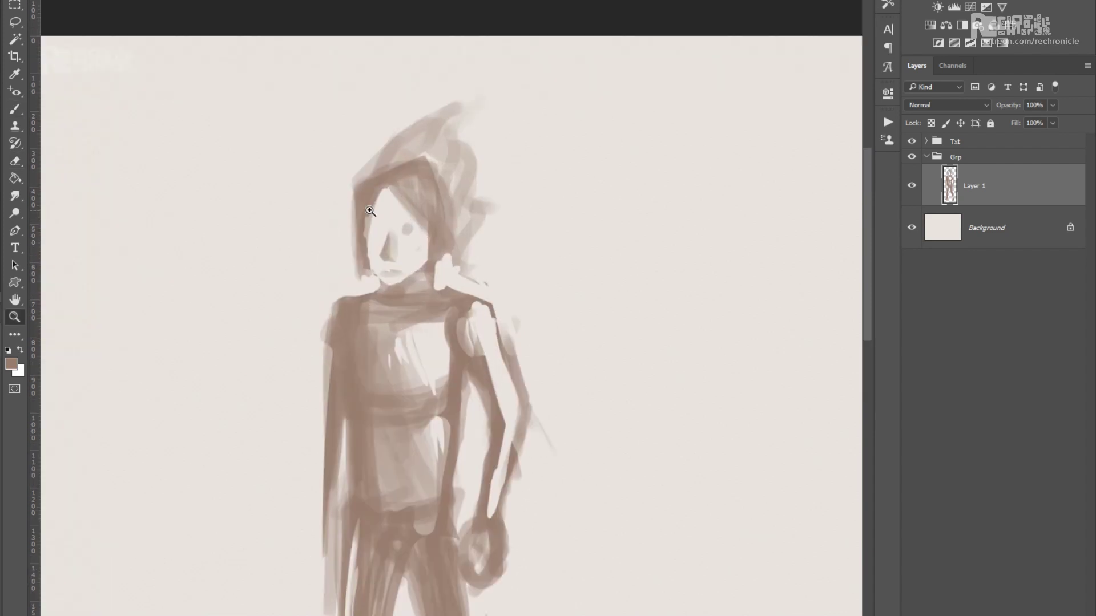
left_click_drag(450, 183, 470, 284)
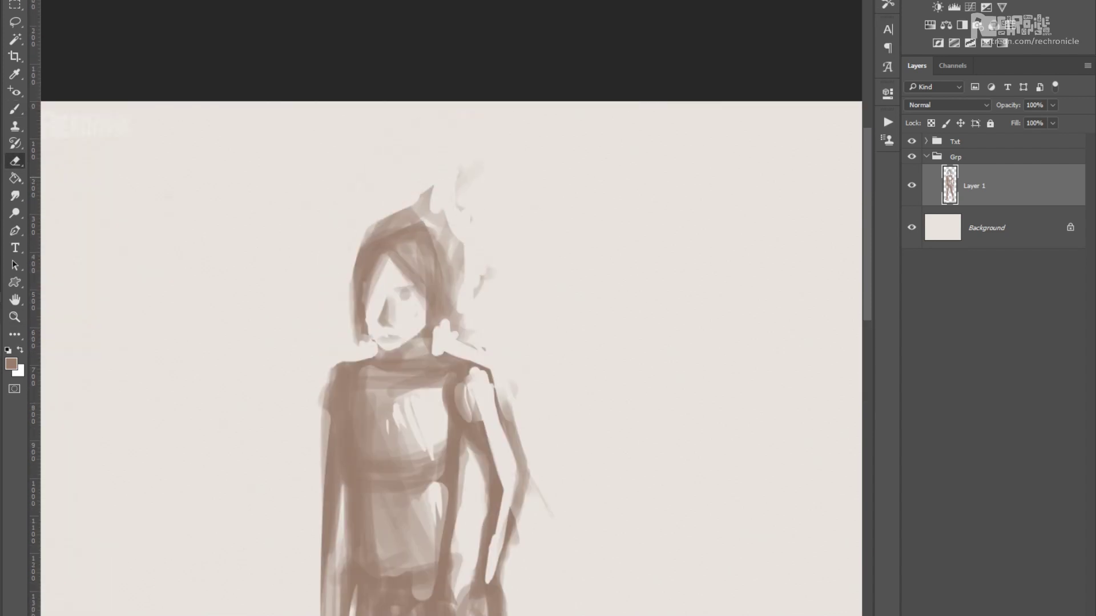
key("ctrl+minus")
key("ctrl+plus")
Erase highlights along the belt line, across the fist and down the thighs.
left_click_drag(411, 302, 455, 314)
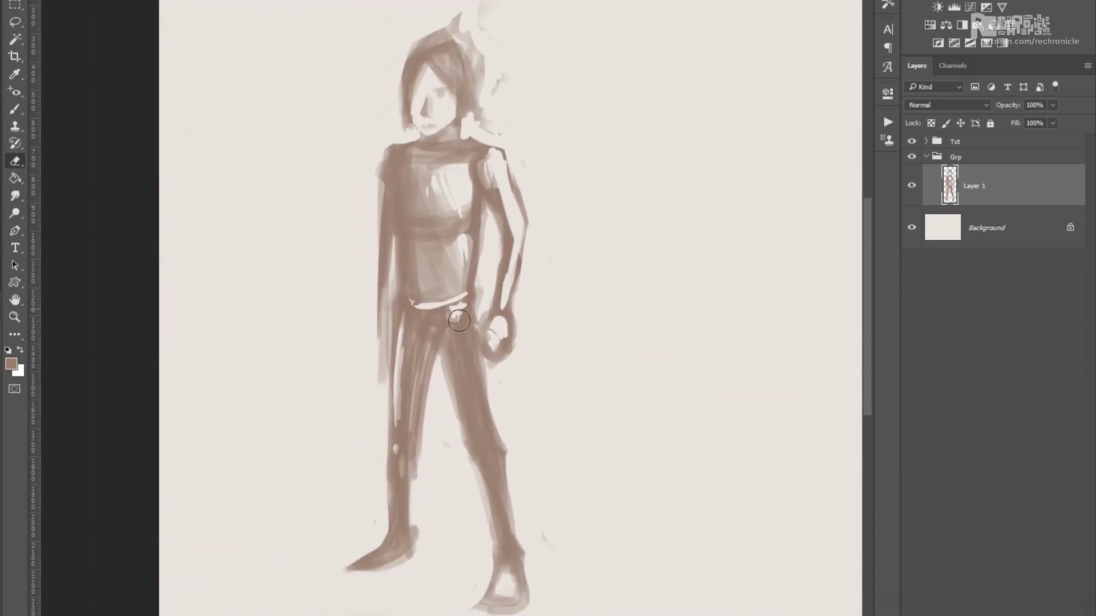
left_click_drag(401, 372, 431, 338)
left_click_drag(488, 475, 465, 399)
key("e")
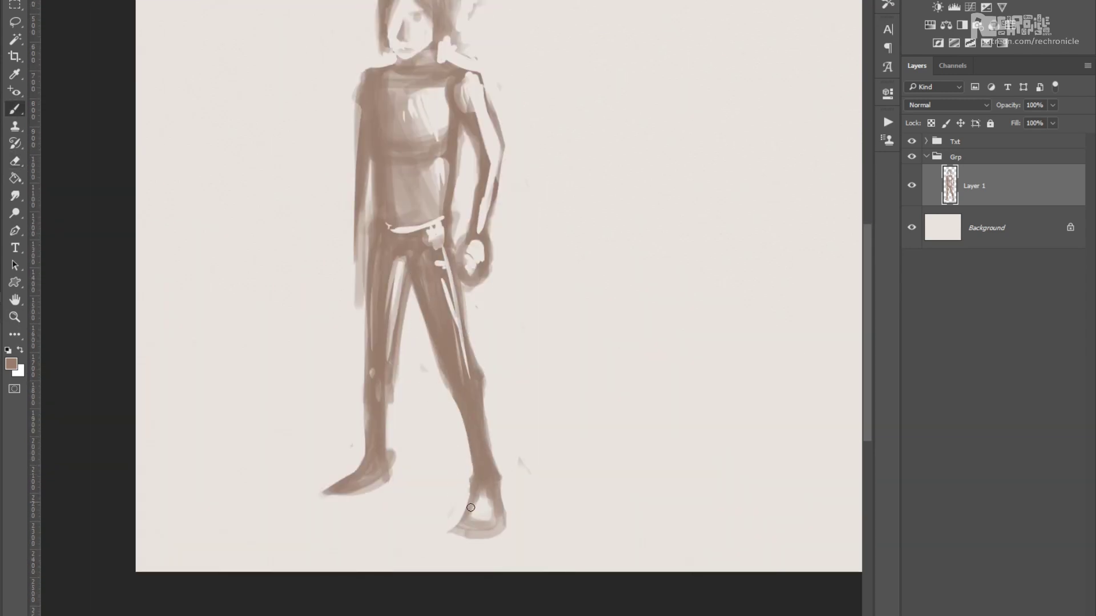
Fill out the feet with brown strokes and paint hair strands over the side of the face.
key("ctrl+minus")
key("b")
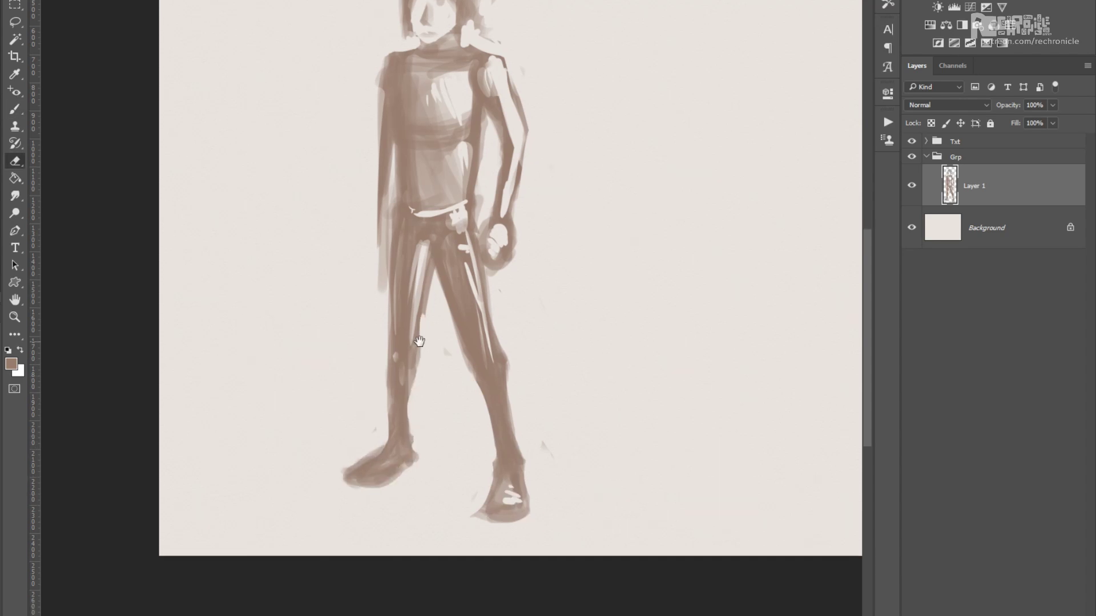
left_click_drag(410, 448, 394, 396)
key("ctrl+plus")
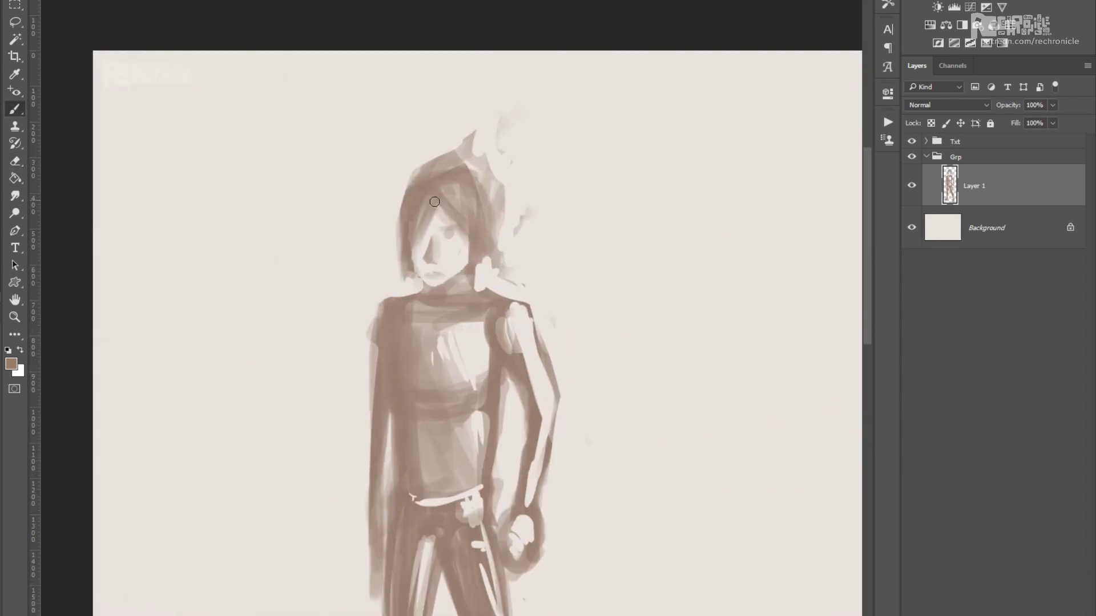
key("ctrl+minus")
key("ctrl+plus")
Carve highlights under the chest, along the belt and collar, and between the torso and the arms.
key("e")
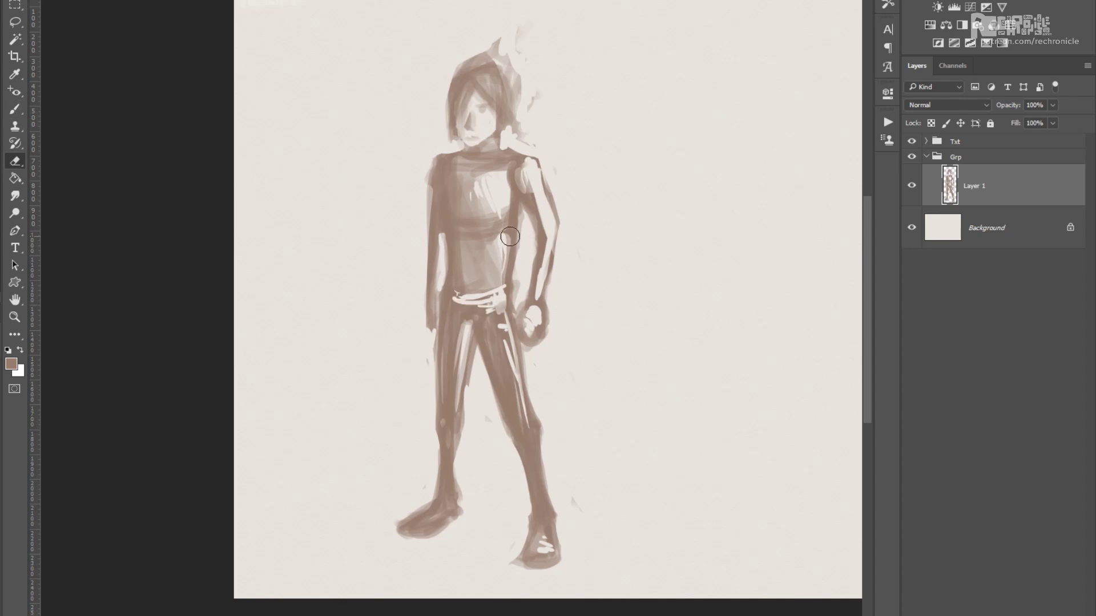
key("ctrl+plus")
left_click_drag(538, 277, 492, 179)
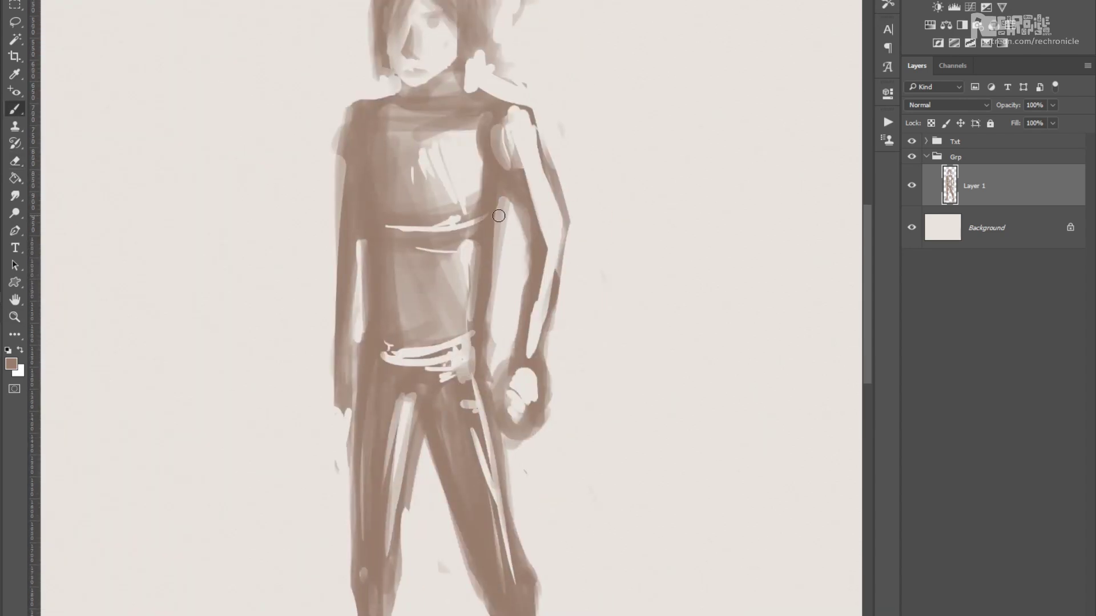
key("ctrl+minus")
key("ctrl+plus")
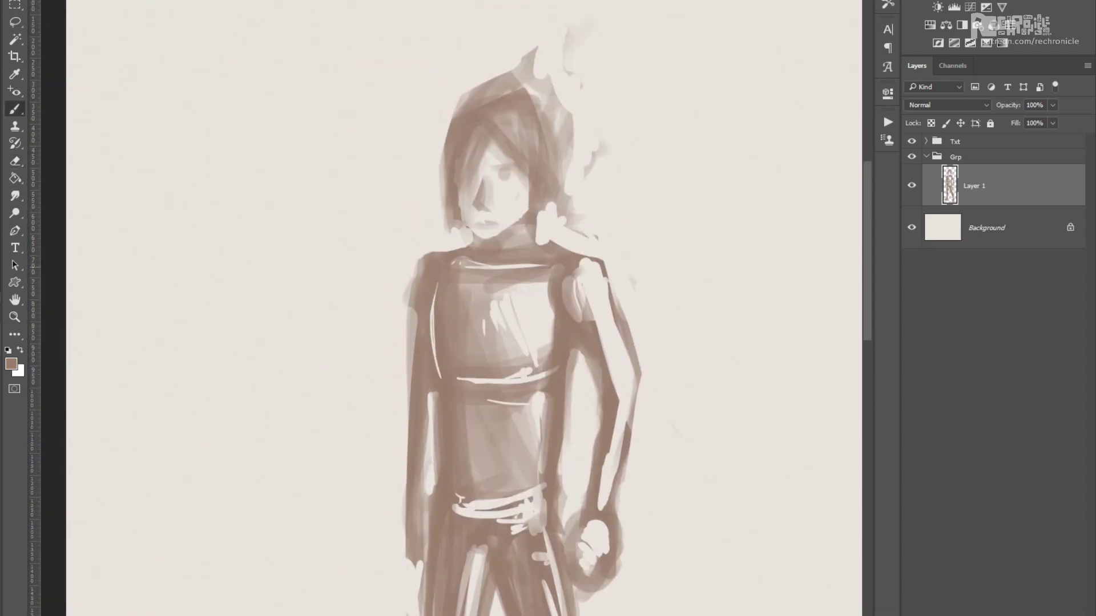
Paint a long sword in the figure's lowered hand and fill in the hair beside the neck.
key("ctrl+minus")
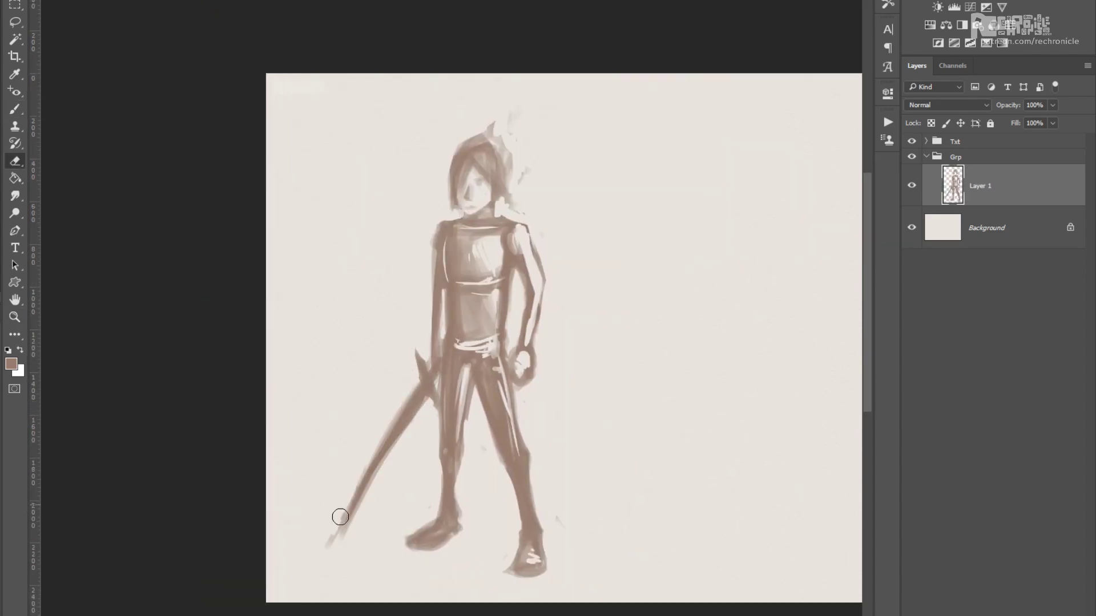
key("ctrl+plus")
key("ctrl+plus")
key("ctrl+plus")
key("b")
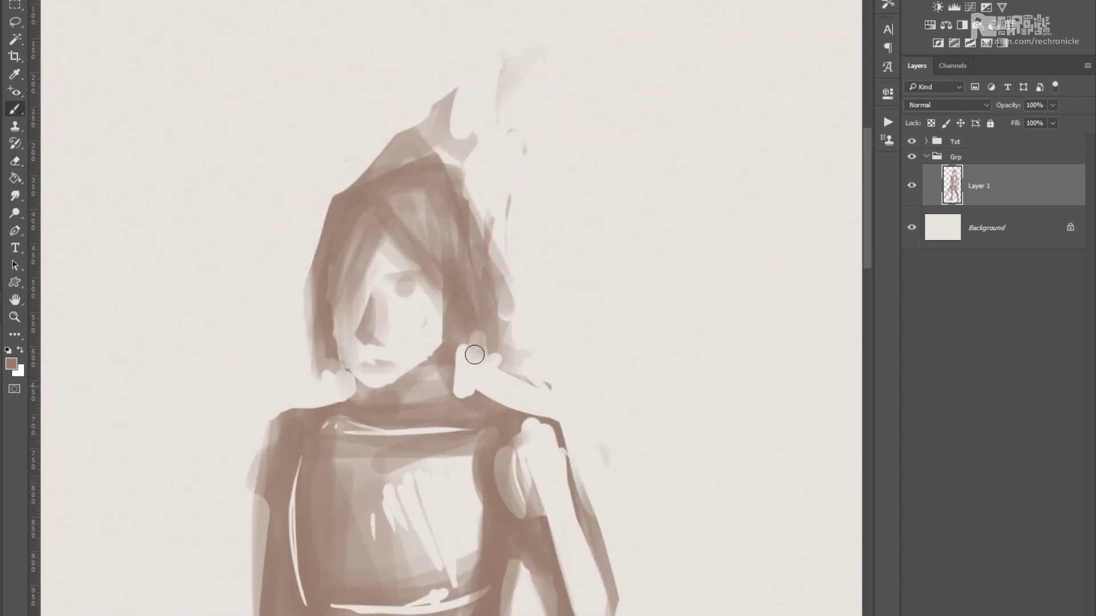
key("ctrl+minus")
key("ctrl+minus")
key("ctrl+minus")
key("ctrl+minus")
Fade the rough figure to 50% opacity, add a new layer above it and choose a red brush colour.
key("z")
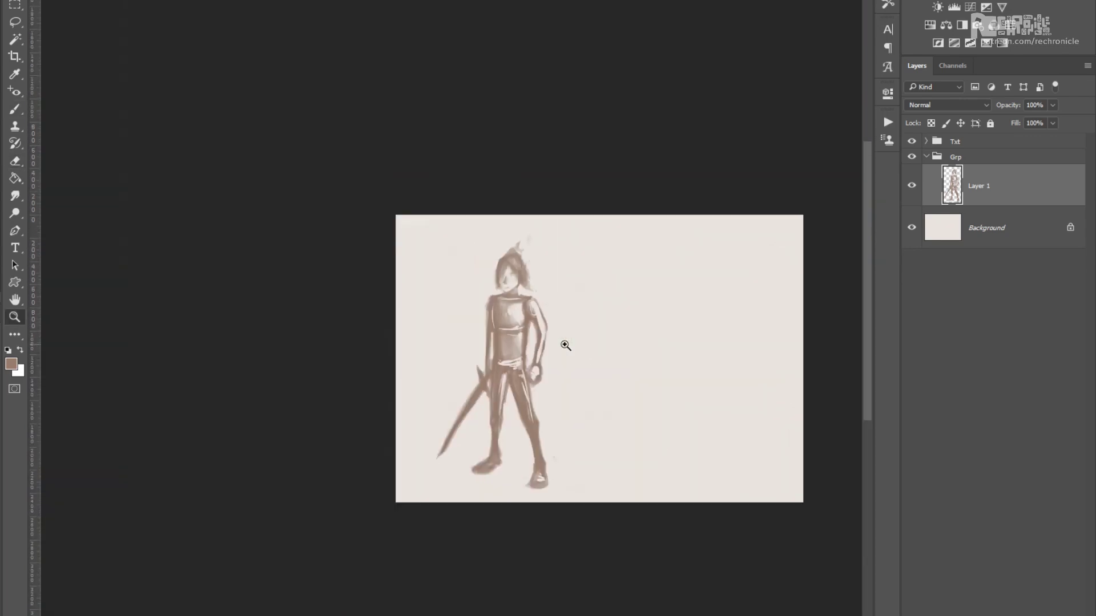
scroll(564, 345, "up", 5)
scroll(453, 281, "down", 1)
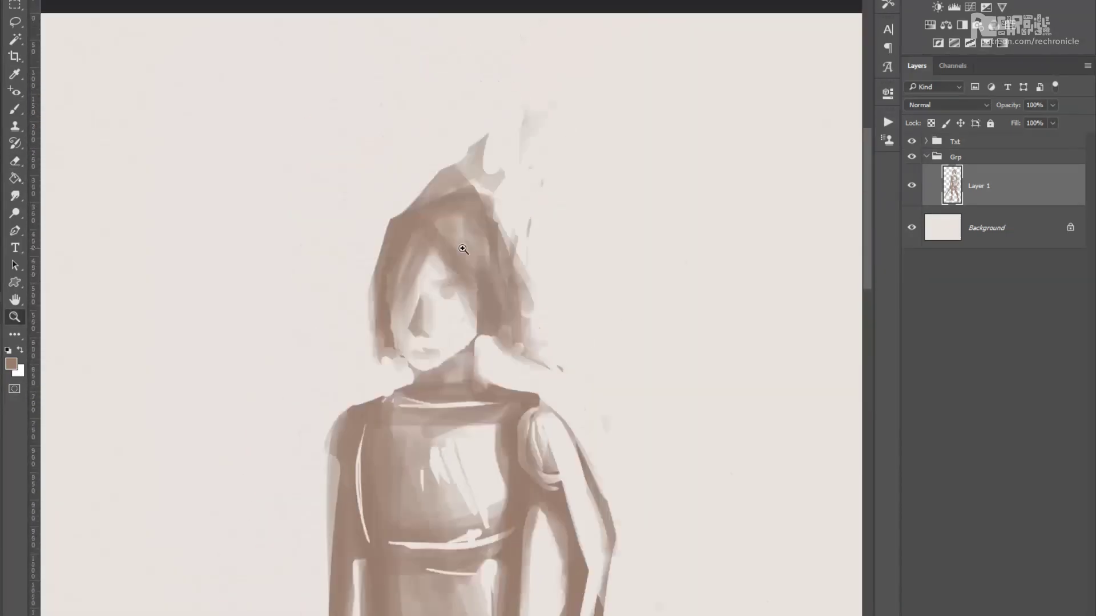
scroll(450, 297, "up", 1)
key("b")
key("5")
key("ctrl+shift+alt+n")
key("b")
scroll(416, 232, "up", 1)
right_click(502, 331, "alt+shift")
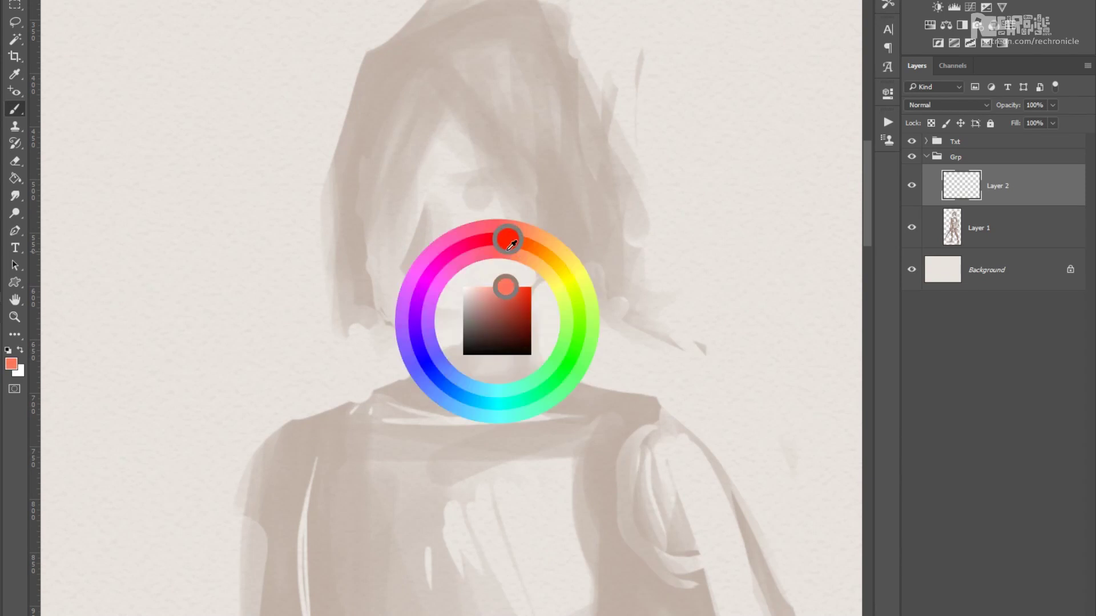
Outline the neck, collar and bent arm in dark red on the new layer.
scroll(548, 245, "down", 1)
mouse_move(460, 229)
left_mouse_down()
mouse_move(448, 276)
mouse_move(489, 384)
left_mouse_up()
left_click_drag(428, 342, 594, 396)
scroll(526, 253, "down", 1)
scroll(526, 252, "down", 1)
left_click_drag(545, 274, 562, 399)
left_click_drag(614, 400, 594, 240)
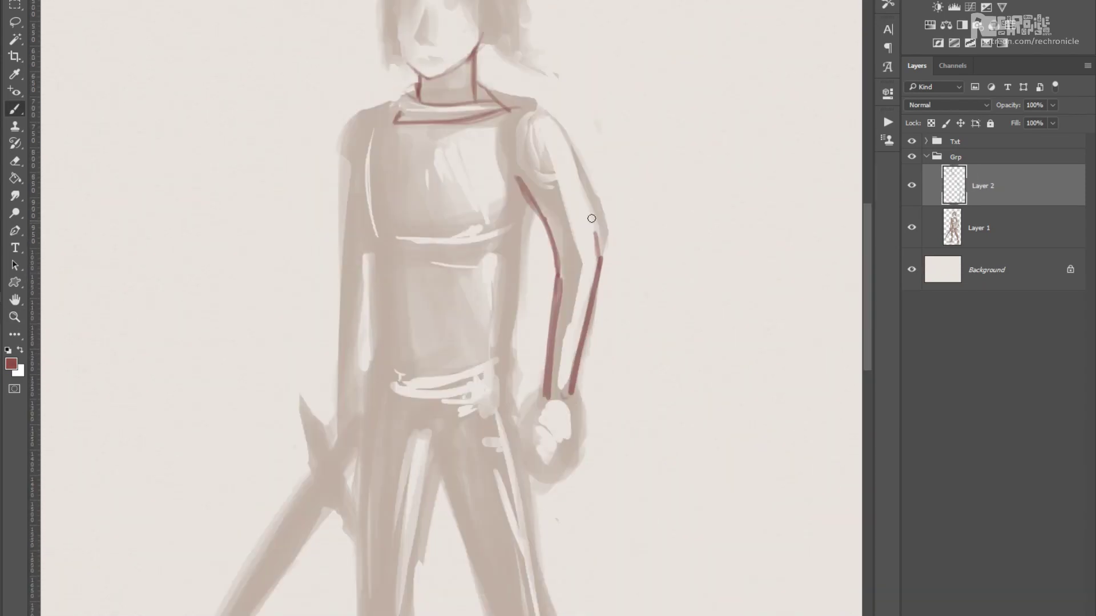
left_click_drag(542, 188, 593, 242)
Draw the jaw line, eye and nose in dark red and begin the fringe over the face.
scroll(438, 160, "up", 1)
scroll(411, 329, "up", 1)
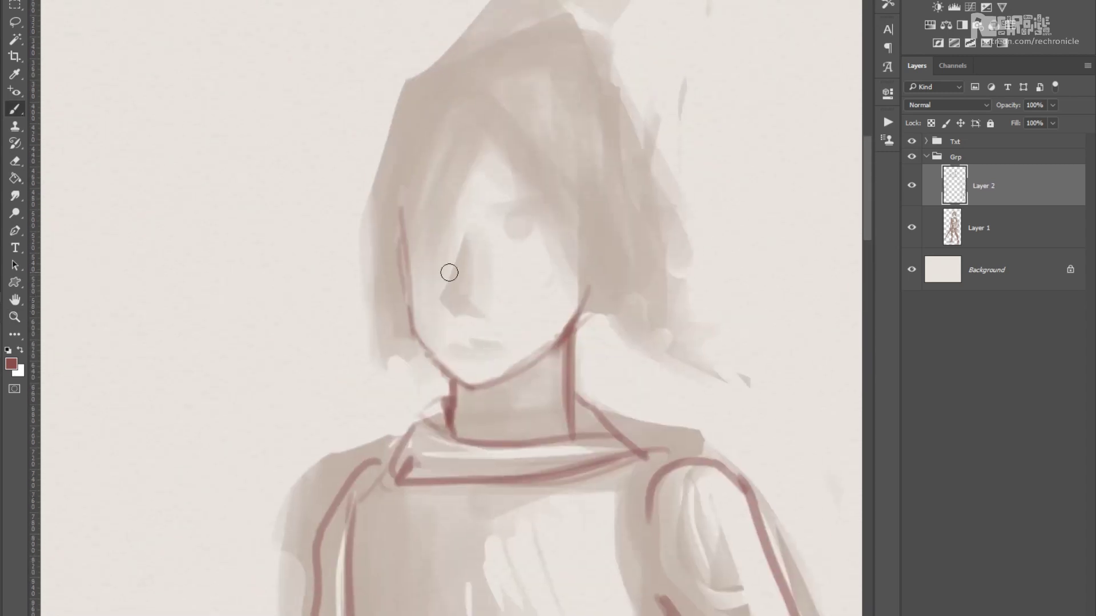
left_click_drag(479, 258, 525, 255)
left_click_drag(465, 208, 428, 318)
Outline the hair around the head, including the side locks and the pointed tips near the shoulder.
left_click_drag(367, 245, 354, 391)
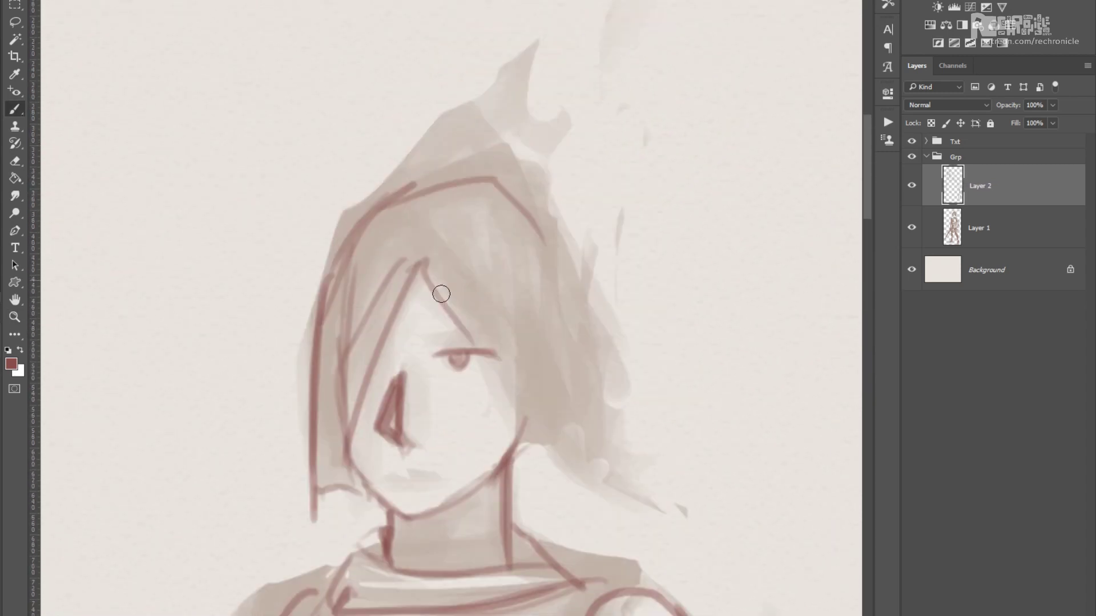
left_click_drag(392, 111, 306, 366)
left_click_drag(570, 330, 633, 388)
Outline the chest plate, waist and belt in dark red.
scroll(491, 297, "down", 3)
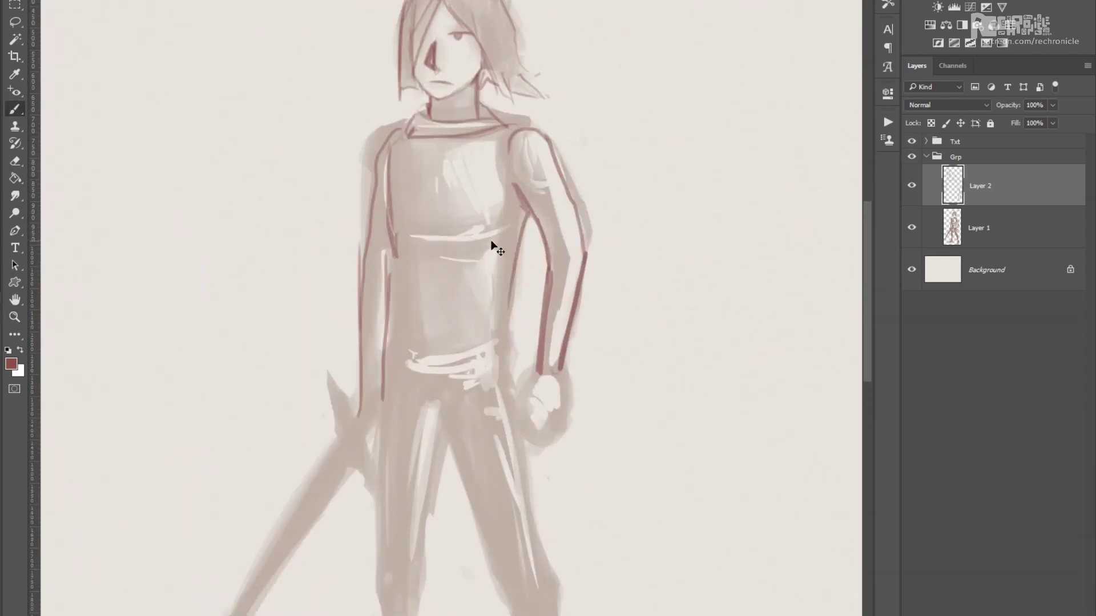
mouse_move(392, 365)
left_mouse_down()
mouse_move(415, 229)
mouse_move(383, 275)
left_mouse_up()
key("b")
scroll(497, 277, "down", 5)
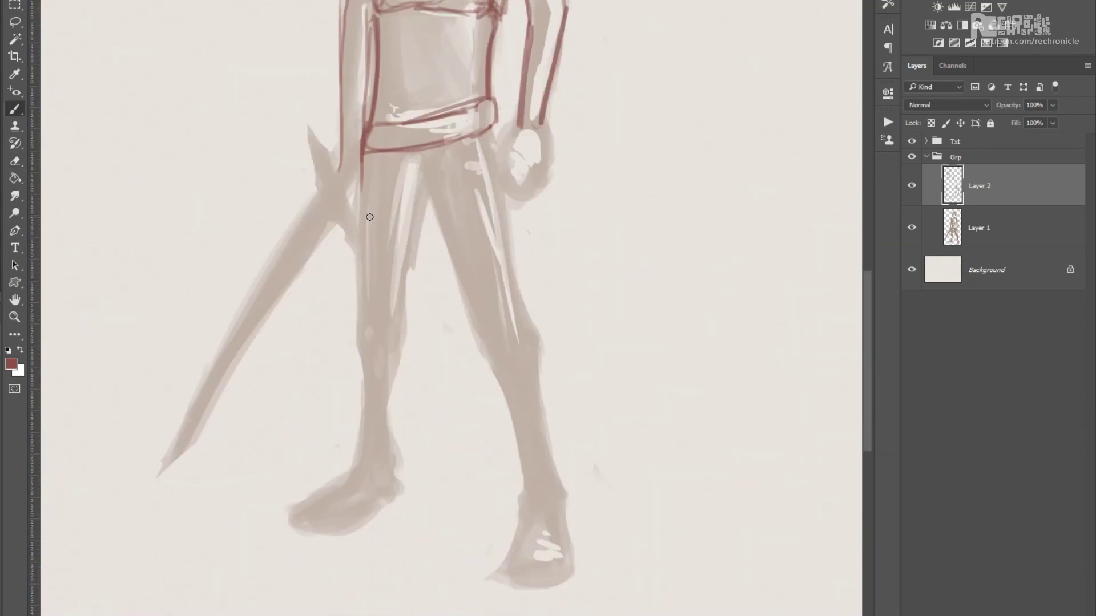
Outline both trouser legs down to loose cuffs below the knees.
scroll(351, 331, "up", 2)
left_click_drag(360, 451, 371, 251)
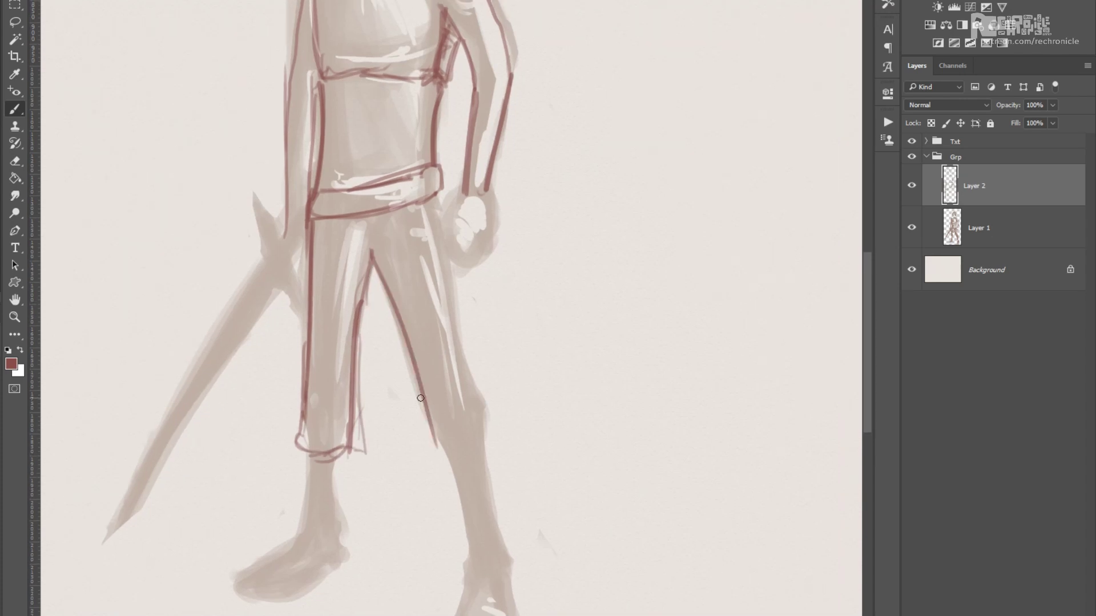
left_click_drag(338, 405, 422, 342)
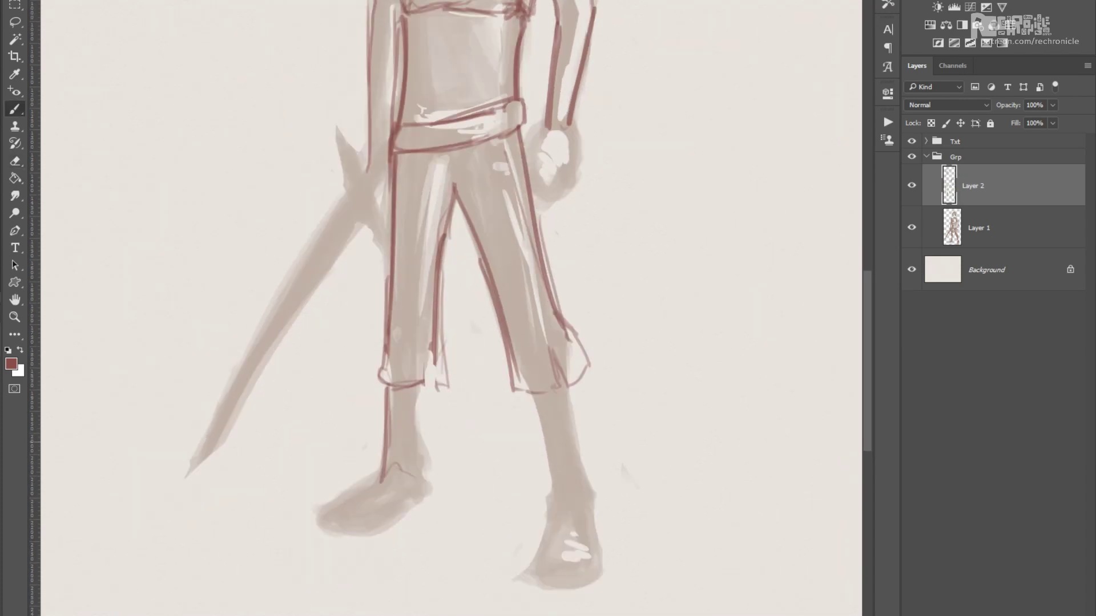
Draw the red outlines of the sword, lower legs, feet and clenched hand.
left_click_drag(318, 513, 181, 422)
left_click_drag(394, 305, 419, 405)
left_click_drag(466, 476, 414, 431)
mouse_move(493, 461)
left_mouse_down()
mouse_move(509, 279)
mouse_move(464, 63)
mouse_move(394, 354)
mouse_move(333, 284)
mouse_move(371, 428)
left_mouse_up()
Merge the line art into the rough layer, and clean up stray paint around the figure with sampled colour and the eraser.
key("ctrl+e")
key("e")
left_click(417, 342, "alt")
mouse_move(416, 342)
left_mouse_down()
mouse_move(465, 252)
mouse_move(443, 257)
mouse_move(489, 325)
mouse_move(428, 379)
left_mouse_up()
key("b")
left_click(497, 483, "alt")
key("e")
left_click_drag(489, 344, 461, 223)
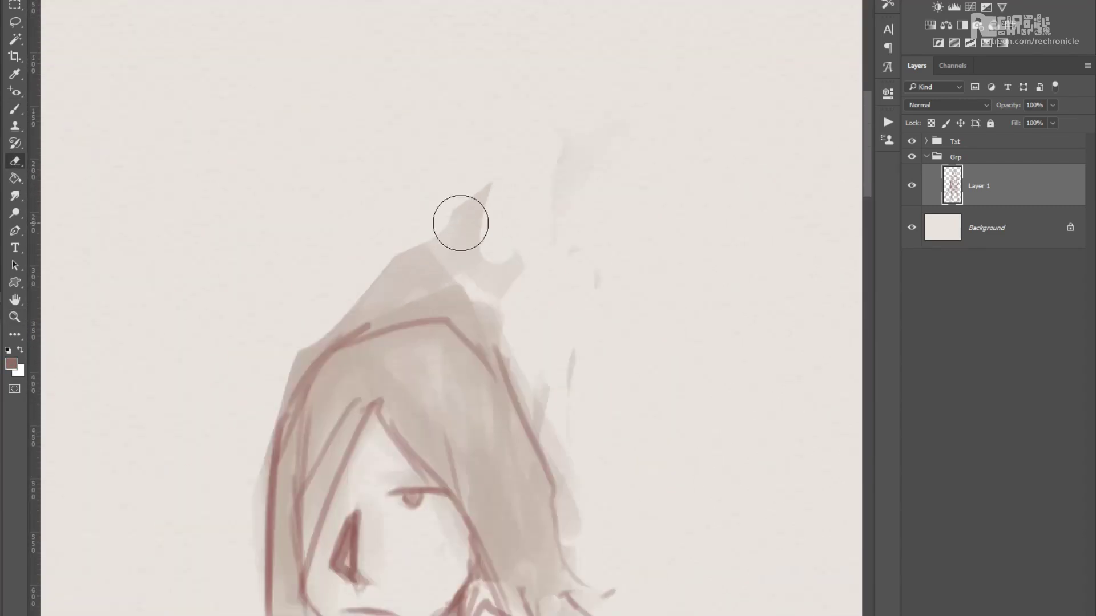
Duplicate the finished figure's layer and place the copy beside the original.
key("ctrl+minus")
key("ctrl+minus")
key("v")
left_click_drag(421, 425, 617, 425)
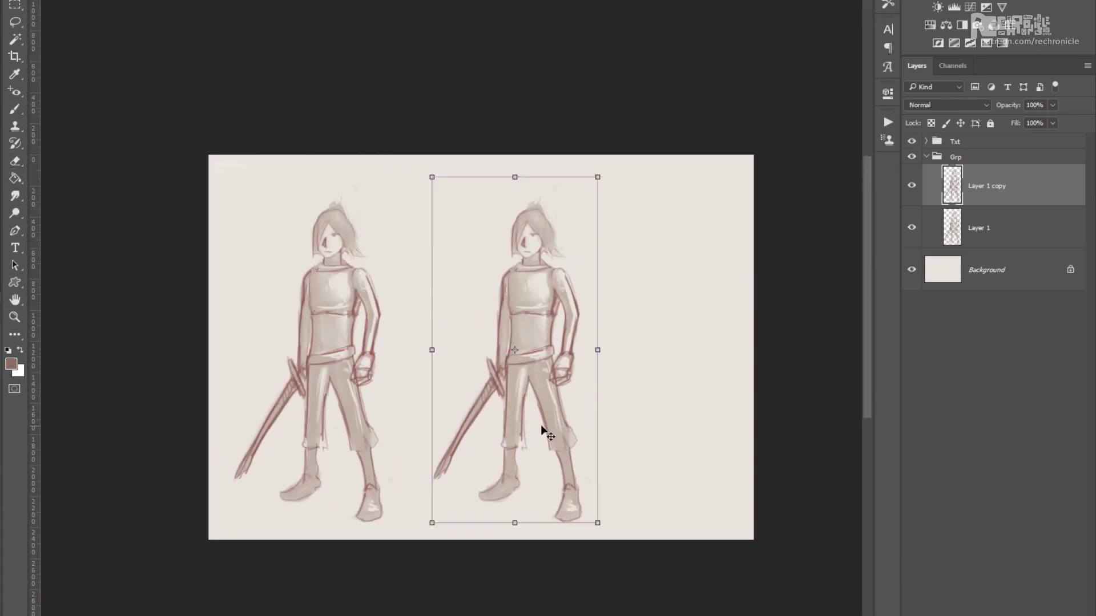
Choose a teal colour and paint both sleeves and the clenched hand of the copied figure.
key("ctrl+plus")
key("b")
key("ctrl+plus")
right_click(453, 285, "alt+shift")
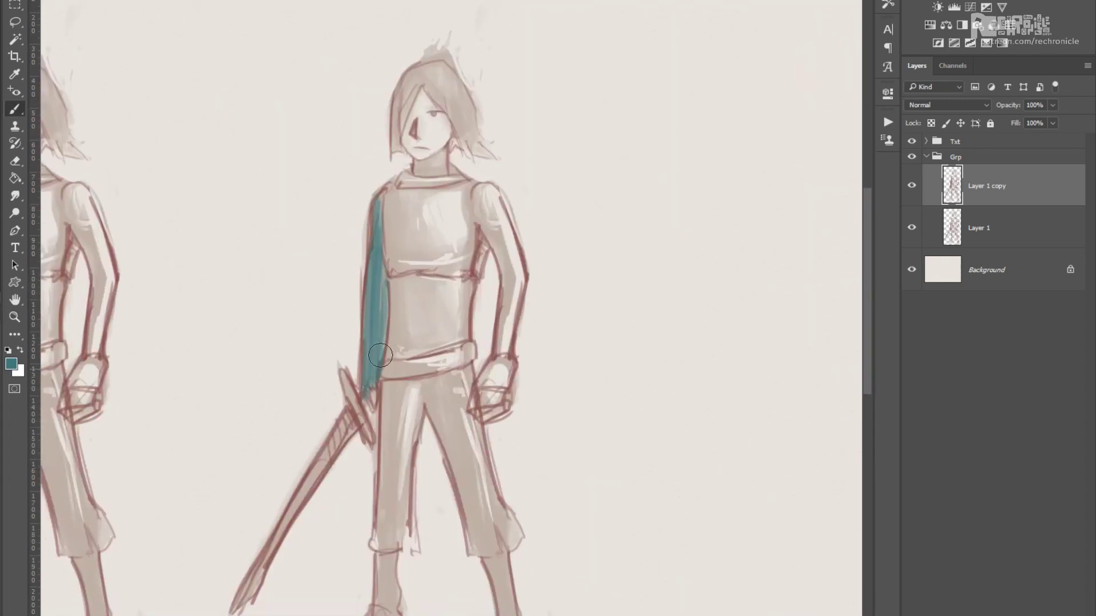
scroll(382, 327, "up", 2)
left_click_drag(483, 256, 510, 328)
left_click_drag(502, 411, 505, 451)
key("ctrl+minus")
key("ctrl+plus")
Choose a muted purple and paint the copied figure's chest and waist, darkening the bent sleeve.
right_click(482, 316, "alt+shift")
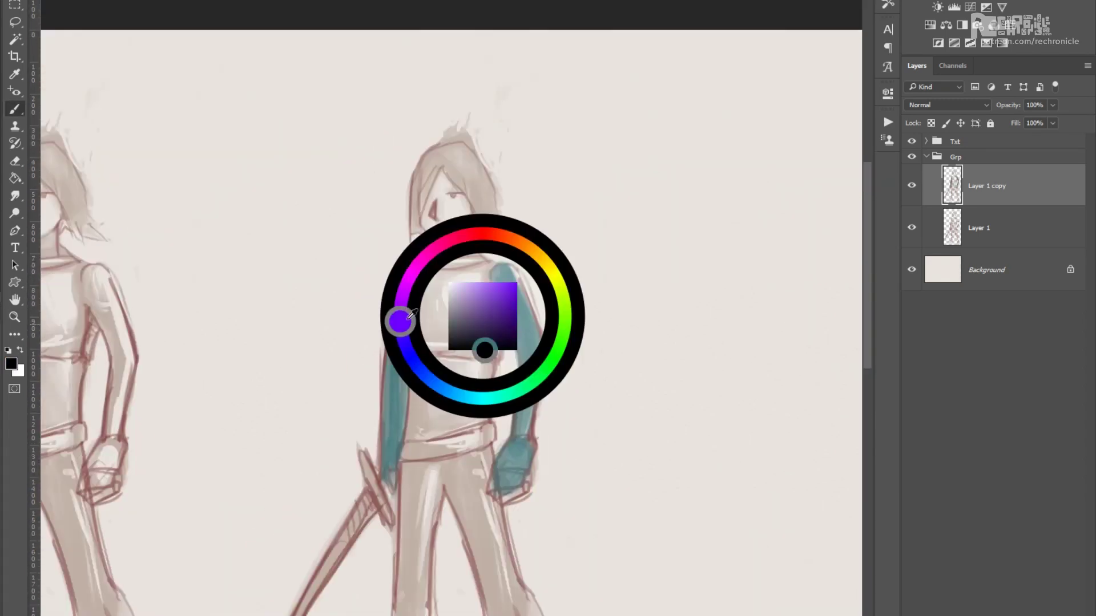
key("ctrl+minus")
right_click(526, 237, "alt+shift")
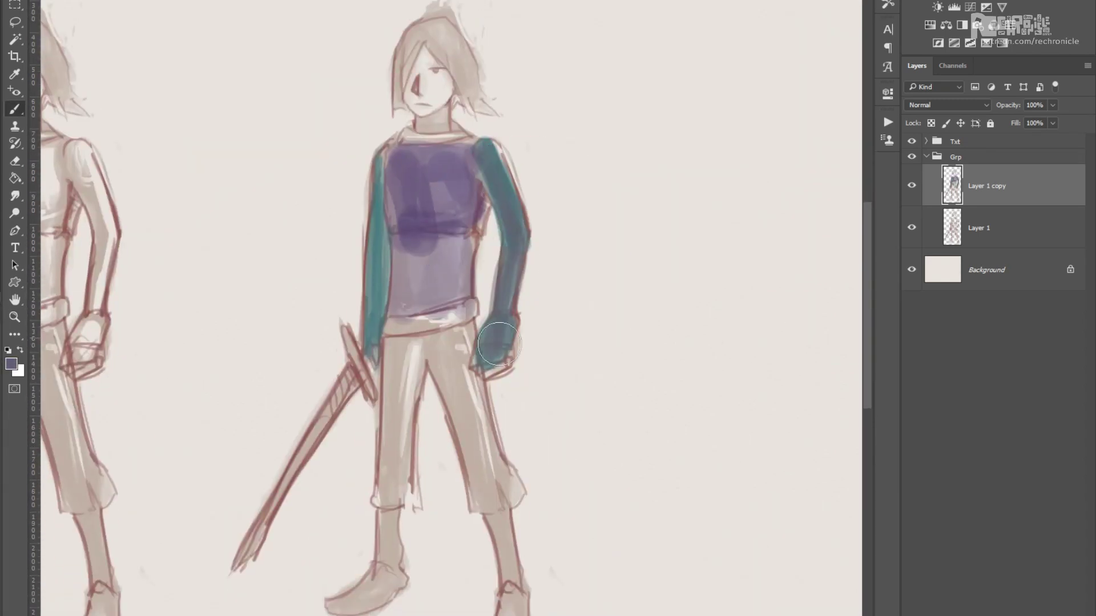
Even out the copied figure's shirt and sleeves with darker slate purple and teal, and paint the belt cream.
scroll(464, 403, "up", 2)
scroll(479, 353, "down", 2)
right_click(492, 309, "alt+shift")
key("ctrl+minus")
key("ctrl+plus")
right_click(420, 251, "alt+shift")
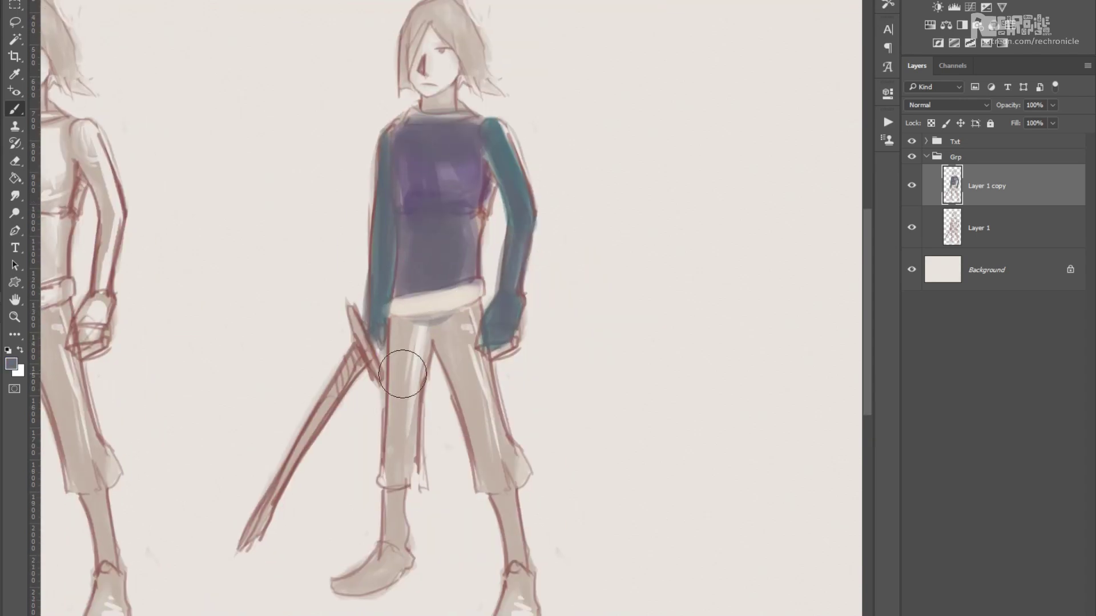
Choose a dark brown and paint the copied figure's hair on both sides of the face.
scroll(468, 370, "up", 3)
right_click(457, 420, "alt+shift")
key("ctrl+plus")
right_click(516, 306, "alt+shift")
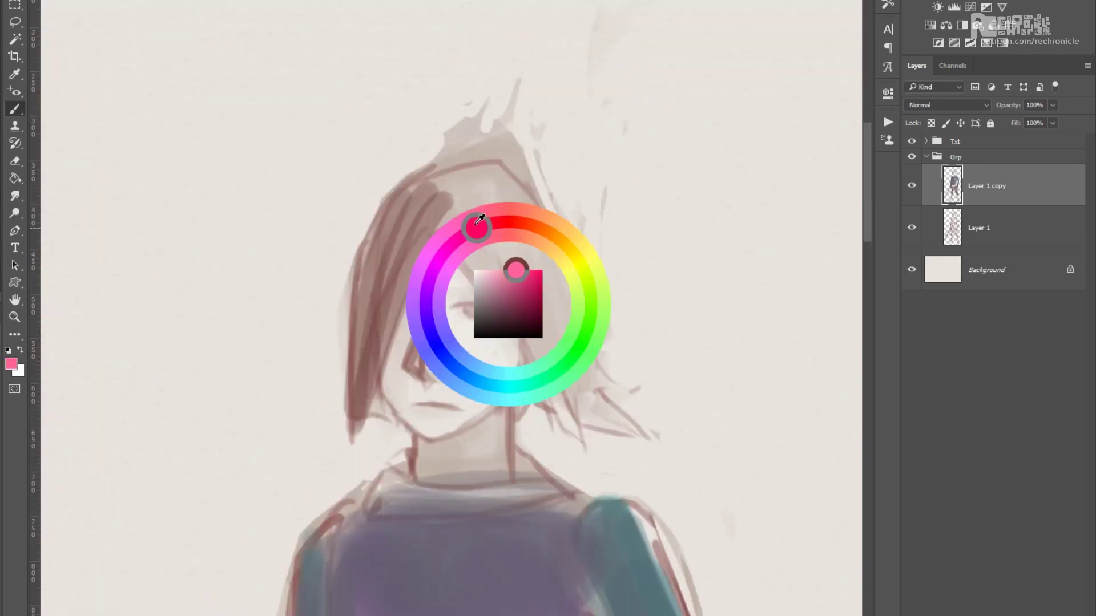
left_click_drag(357, 411, 414, 211)
mouse_move(545, 377)
left_mouse_down()
mouse_move(587, 348)
mouse_move(550, 254)
mouse_move(465, 244)
left_mouse_up()
Paint the copied figure's trousers slate purple and the lower legs and boots brown.
key("ctrl+plus")
key("ctrl+plus")
scroll(455, 247, "down", 1)
scroll(455, 247, "down", 3)
scroll(506, 343, "up", 2)
right_click(465, 451, "alt+shift")
left_click_drag(377, 505, 422, 503)
mouse_move(514, 468)
left_mouse_down()
mouse_move(525, 543)
mouse_move(543, 502)
left_mouse_up()
scroll(501, 386, "up", 2)
Paint the sword's blade and crossguard pale teal, and try a pale stroke beside the hip.
right_click(501, 386, "alt+shift")
left_click_drag(445, 365, 349, 533)
scroll(348, 533, "down", 2)
scroll(445, 343, "up", 2)
right_click(444, 416, "alt+shift")
left_click_drag(444, 415, 465, 185)
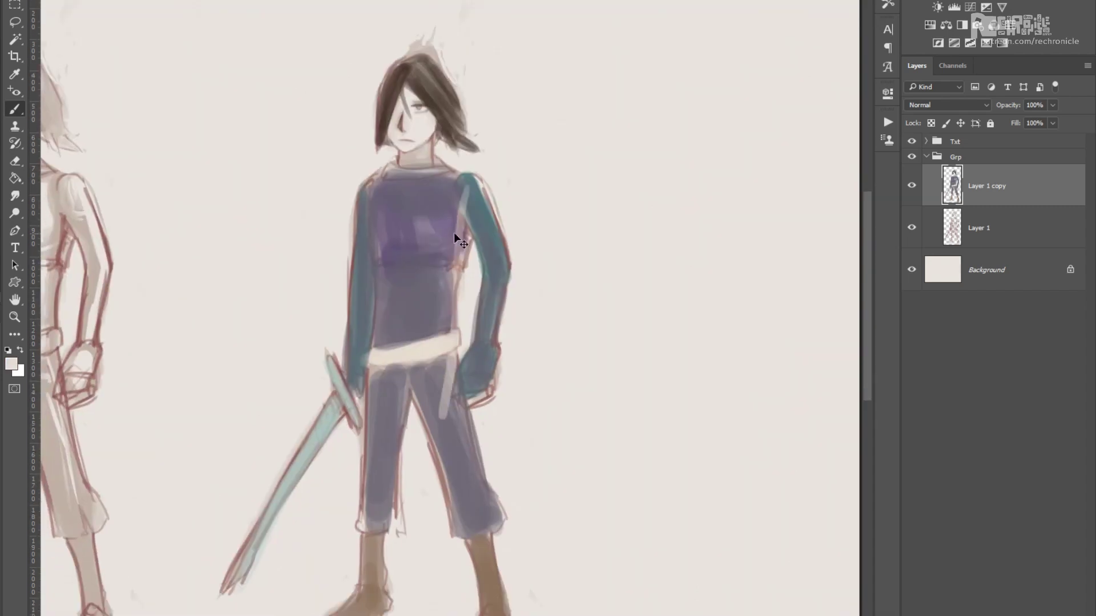
Paint a thick white collar around the neckline and fill its opening with the sampled neck colour.
scroll(436, 198, "up", 3)
mouse_move(343, 205)
left_mouse_down()
mouse_move(440, 256)
mouse_move(391, 245)
left_mouse_up()
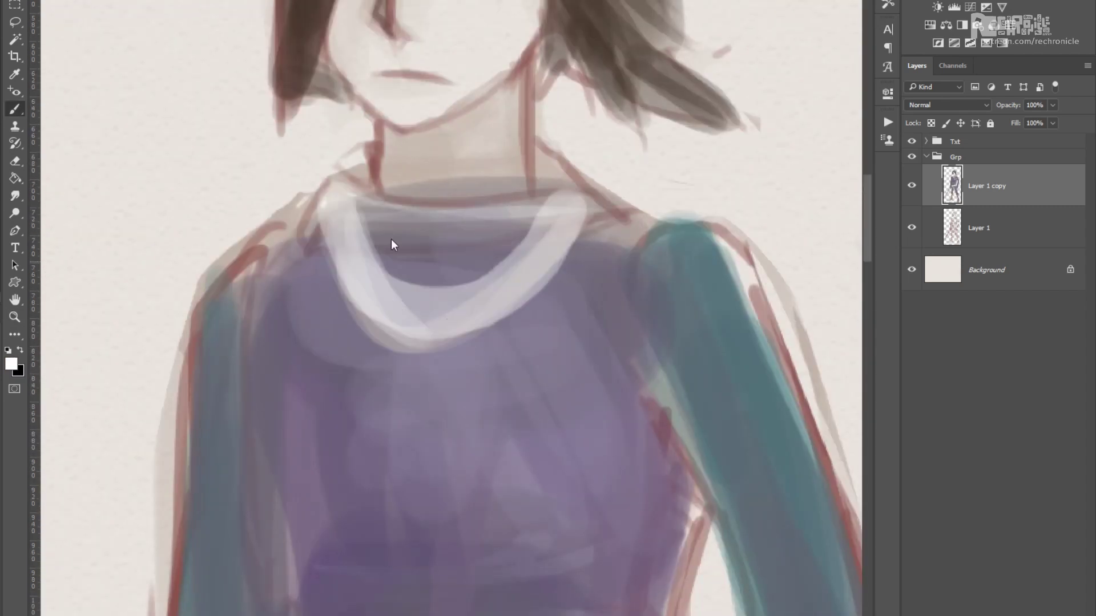
left_click(467, 181, "alt")
scroll(442, 313, "down", 2)
scroll(492, 333, "up", 2)
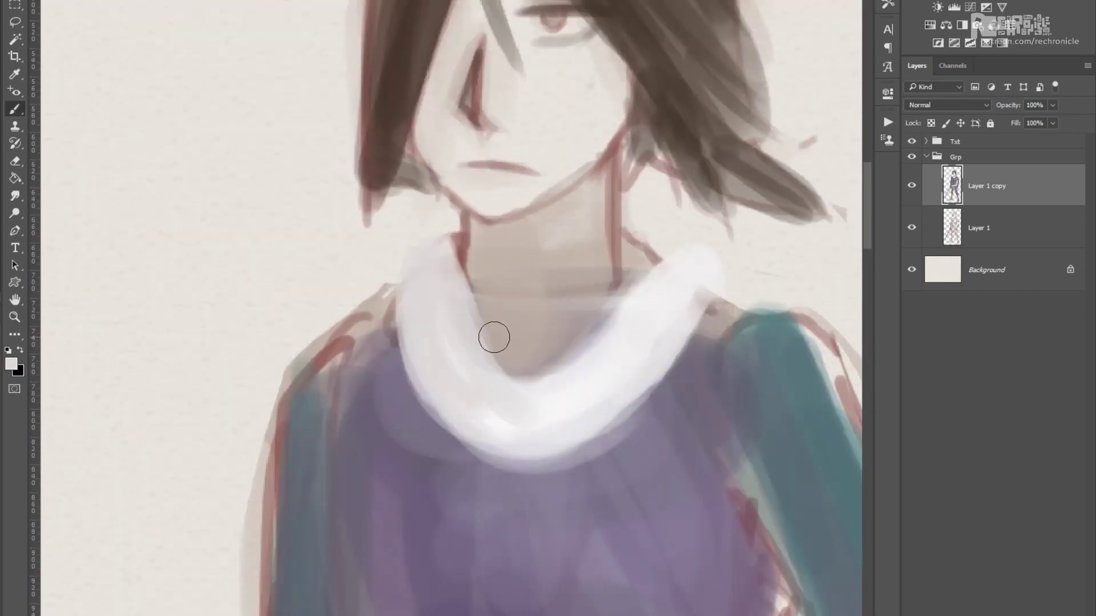
Erase the stray paint beside the collar and shade the neck edges in a muted reddish tone.
key("e")
scroll(399, 240, "down", 2)
scroll(501, 257, "up", 2)
key("b")
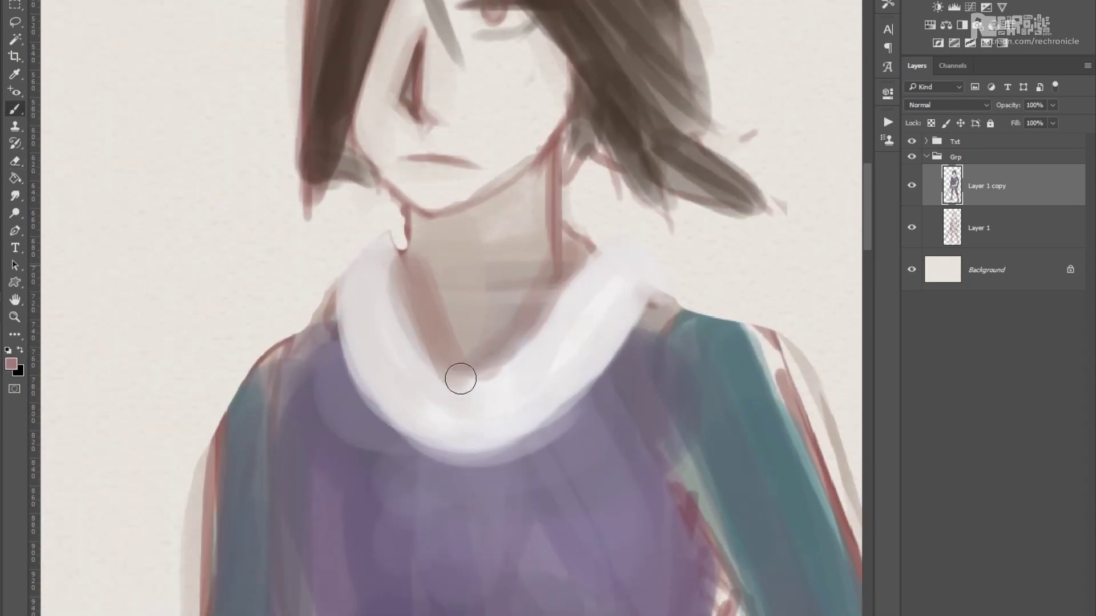
Shade beneath the chin and refine the hair edges around the face with sampled colours.
scroll(457, 216, "down", 2)
scroll(380, 218, "up", 2)
left_click(380, 218, "alt")
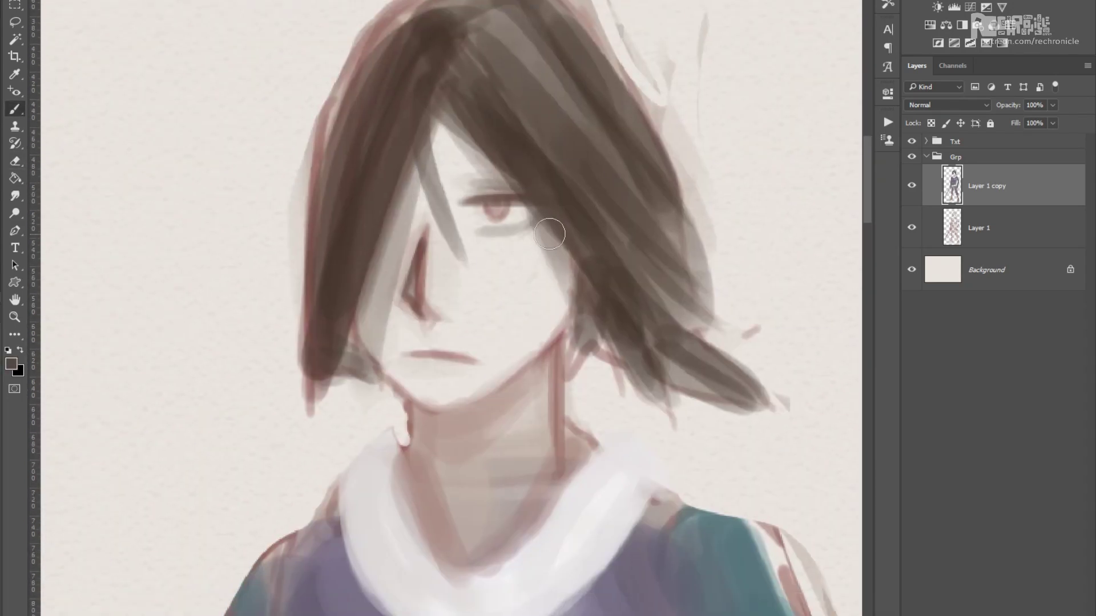
scroll(550, 234, "down", 2)
scroll(506, 367, "up", 2)
left_click(520, 207, "alt")
Smooth the teal sleeves, repaint the trousers blue-grey and darken the lower legs above the boots.
scroll(522, 282, "down", 2)
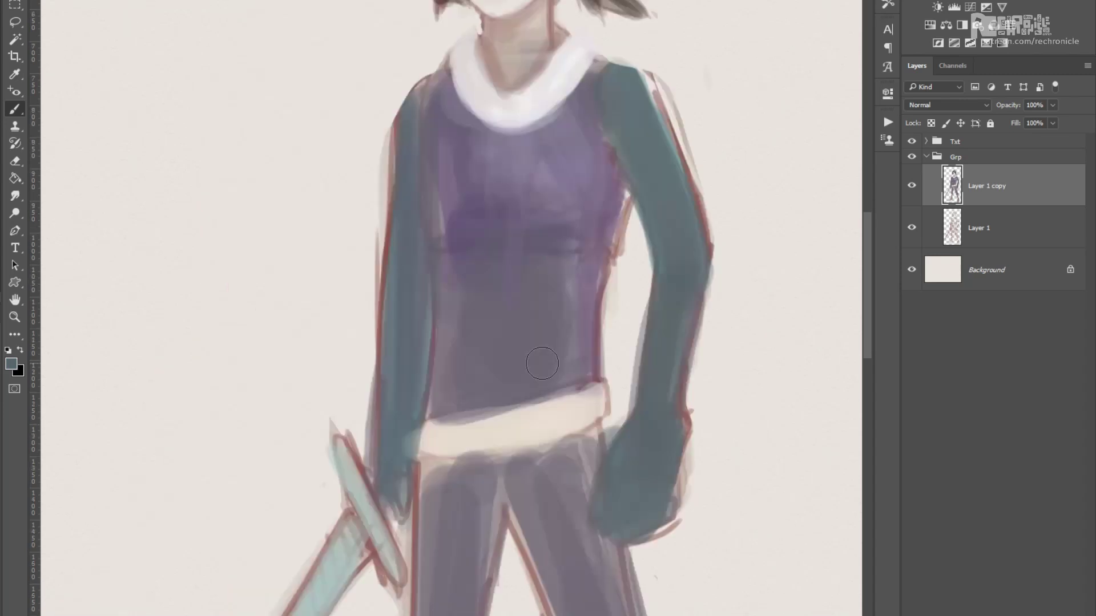
scroll(502, 297, "down", 5)
scroll(481, 310, "up", 2)
scroll(608, 313, "down", 2)
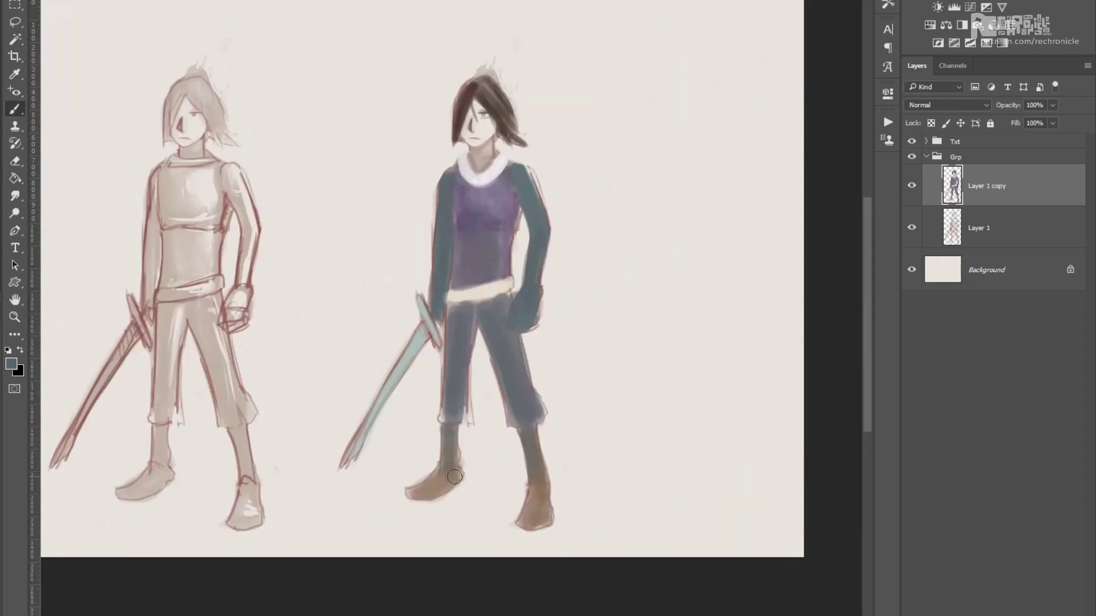
scroll(667, 256, "up", 3)
key("ctrl+u")
key("Escape")
Repaint the mouth as a small downturned line, trimming it with the pale skin colour.
scroll(465, 436, "up", 6)
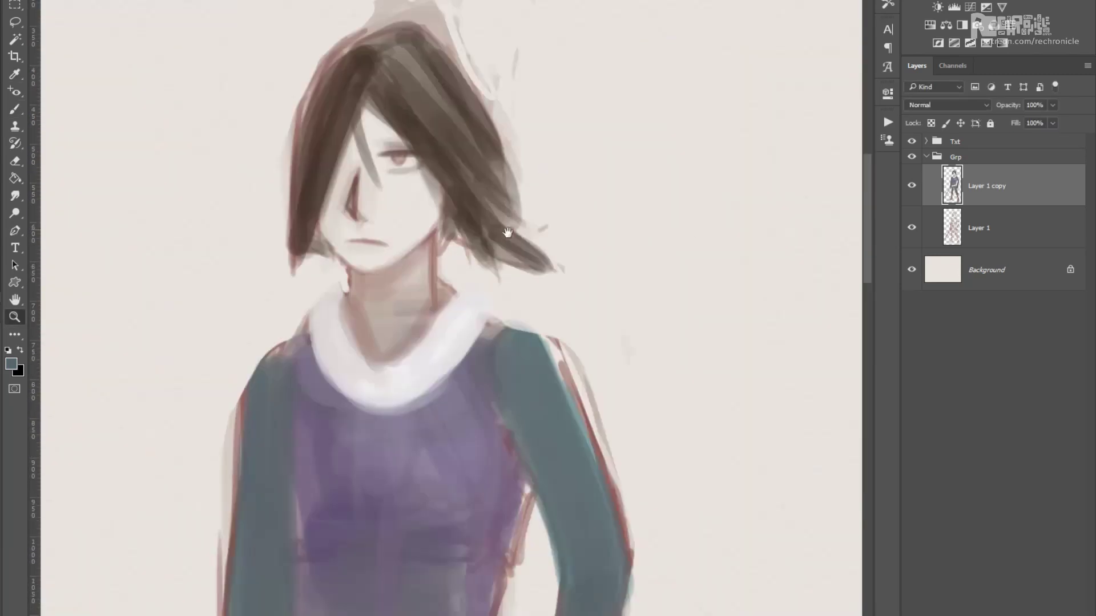
key("b")
left_click(447, 371)
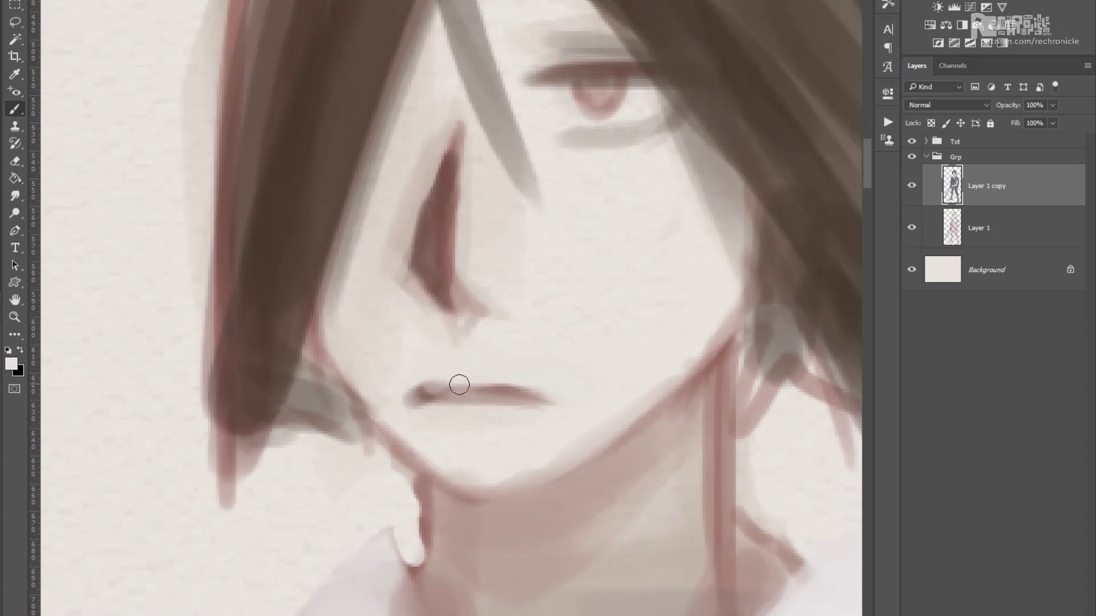
left_click_drag(432, 394, 434, 422)
scroll(433, 399, "down", 4)
scroll(535, 275, "up", 3)
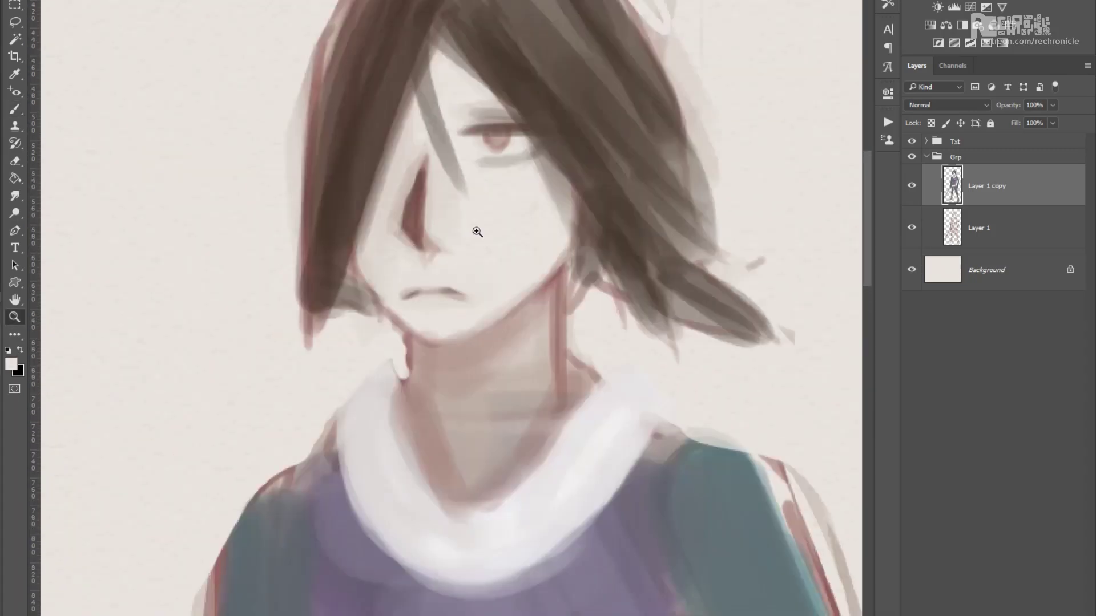
Reset the colours to black and shade the far sleeve, the torso's side, the trousers and the boots.
scroll(453, 375, "down", 3)
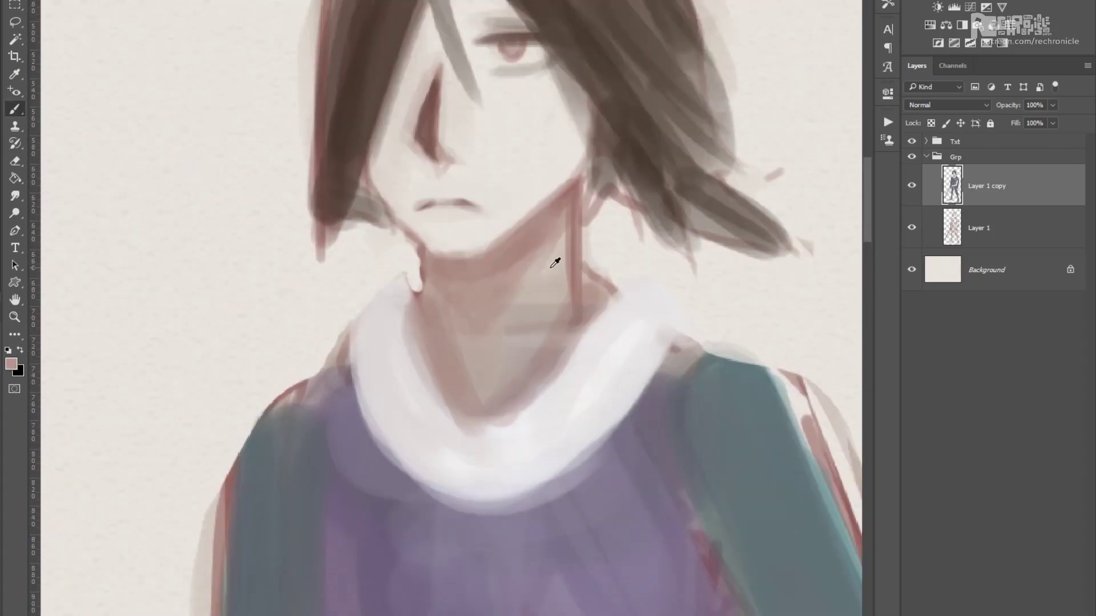
key("d")
scroll(440, 322, "up", 2)
scroll(454, 328, "down", 3)
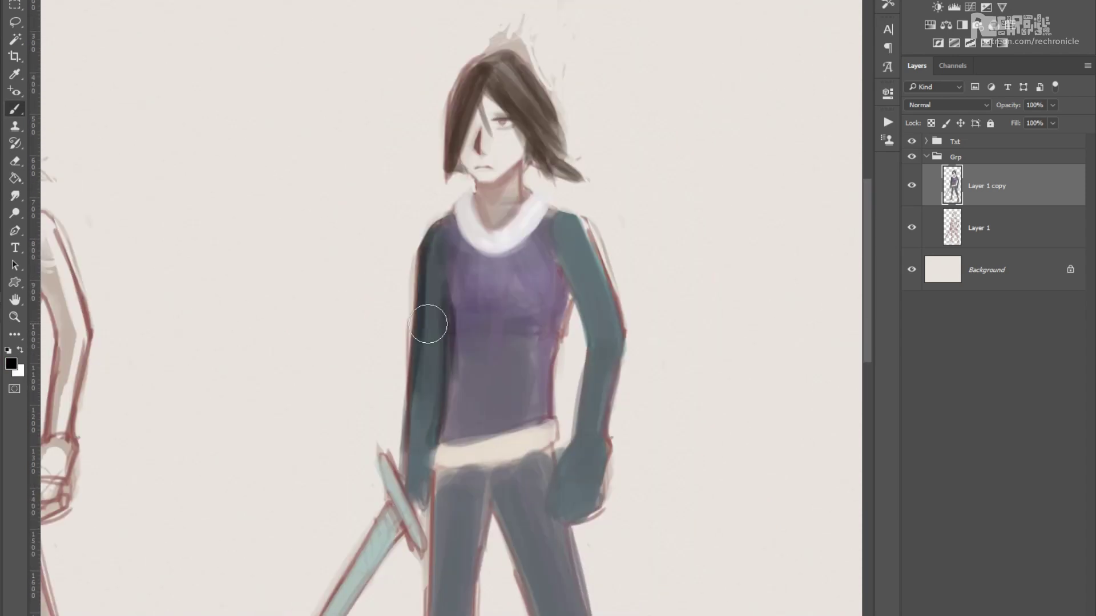
scroll(434, 334, "up", 4)
scroll(444, 224, "down", 3)
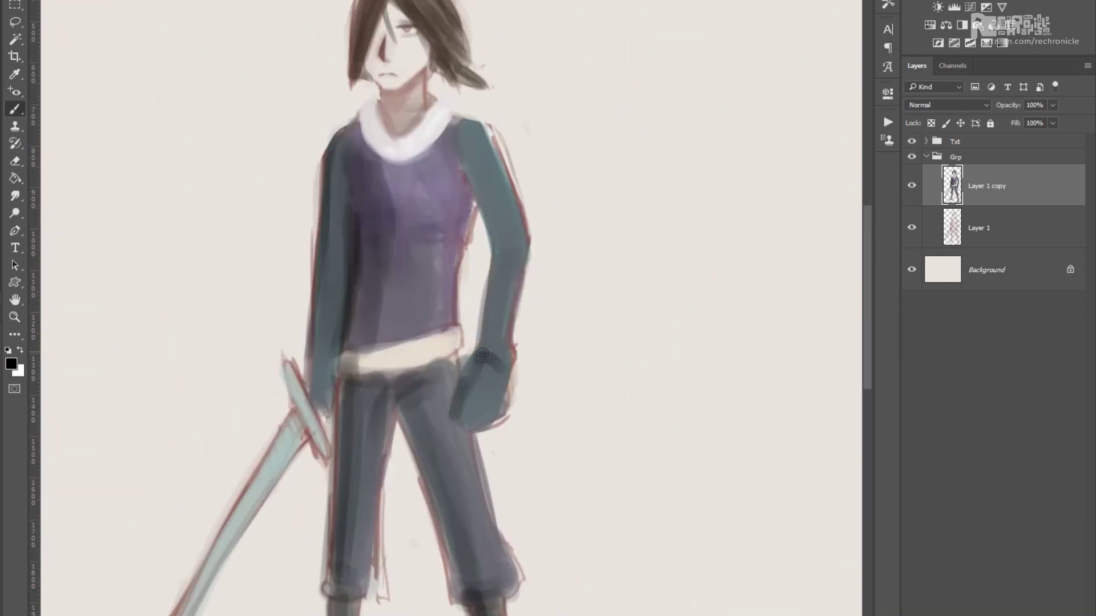
scroll(456, 257, "up", 1)
scroll(485, 314, "down", 1)
scroll(516, 437, "up", 3)
scroll(516, 438, "down", 3)
Duplicate the uncoloured figure's layer and place the copy beside the purple-shirted figure.
key("v")
left_click_drag(616, 416, 402, 260)
left_click_drag(473, 307, 496, 307)
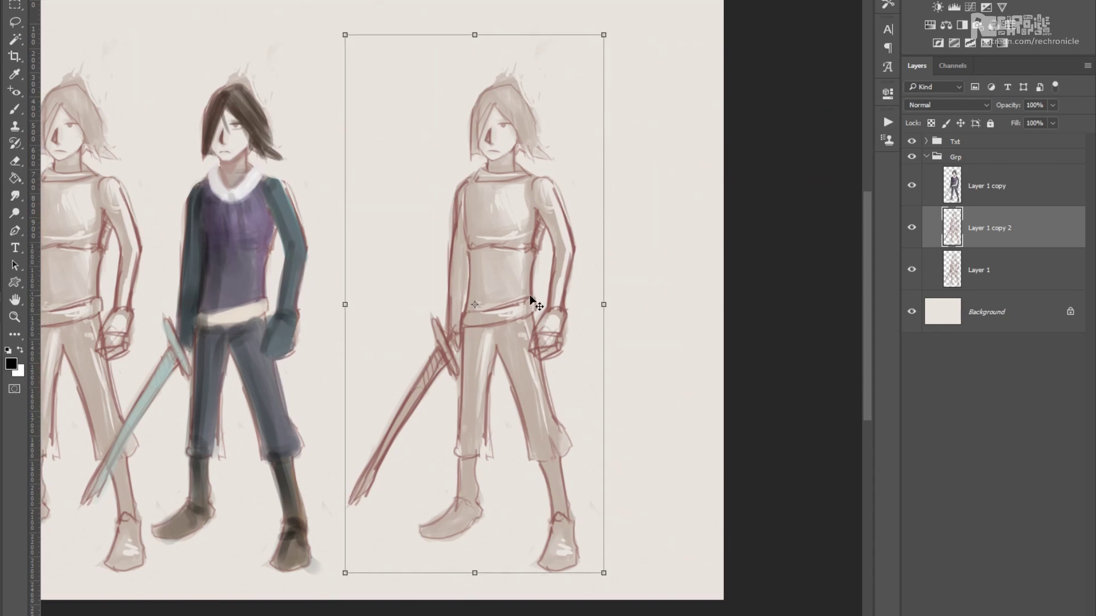
key("Return")
Paint the new copy's hair black with broad brush strokes.
key("b")
scroll(503, 108, "up", 5)
left_click_drag(319, 196, 343, 208)
left_click_drag(294, 151, 487, 288)
left_click_drag(296, 172, 246, 365)
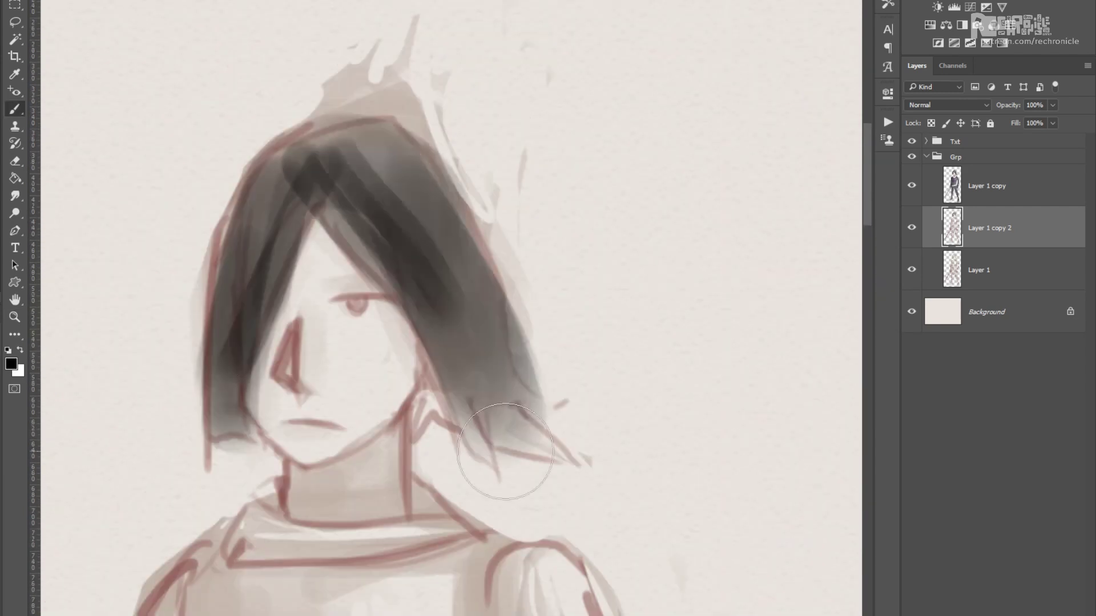
scroll(438, 258, "down", 3)
Choose a light blue and paint the new figure's chest plate.
right_click(439, 258, "alt+shift")
mouse_move(353, 240)
left_mouse_down()
mouse_move(478, 270)
mouse_move(480, 294)
left_mouse_up()
scroll(480, 294, "down", 3)
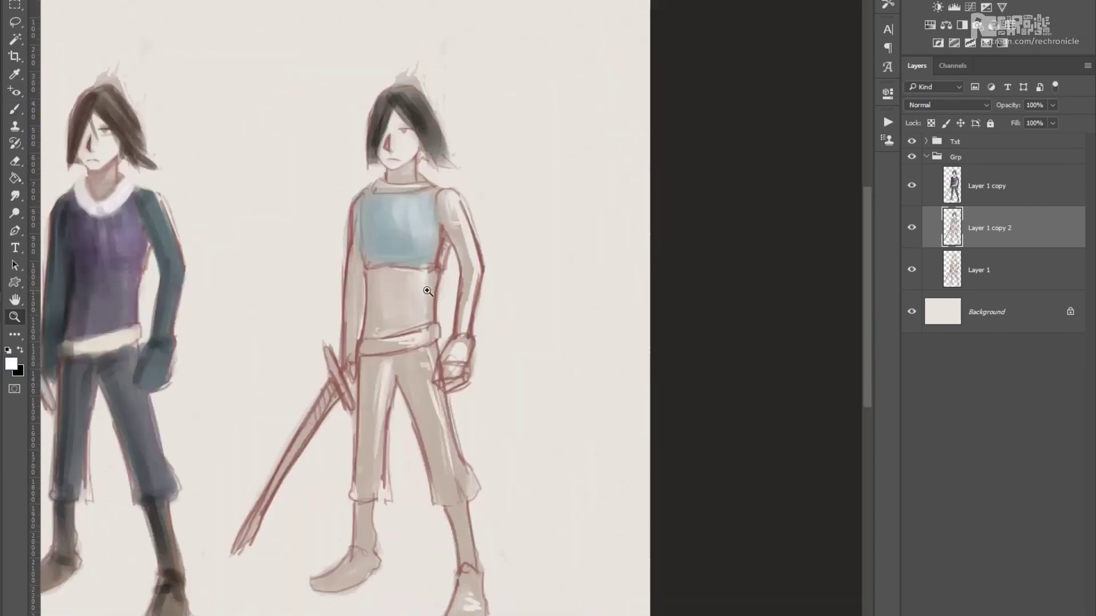
scroll(372, 192, "up", 2)
mouse_move(365, 149)
left_mouse_down()
mouse_move(359, 268)
mouse_move(373, 244)
left_mouse_up()
Shade the chest plate's side and lower edge with a darker blue-grey.
scroll(470, 286, "up", 2)
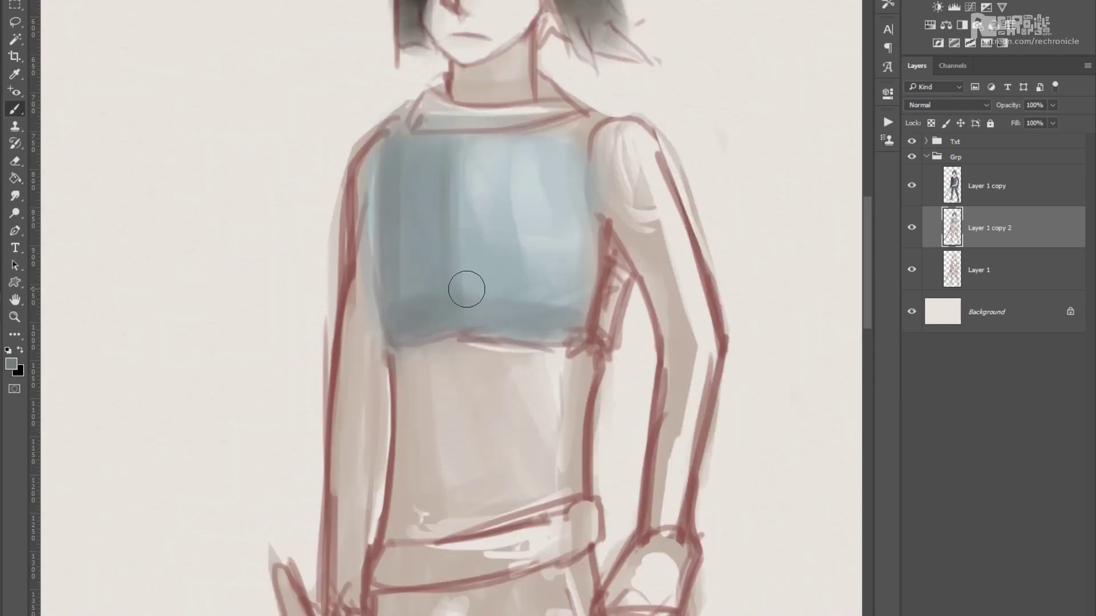
scroll(415, 232, "up", 2)
scroll(384, 299, "up", 2)
left_click(383, 320, "alt")
left_click_drag(359, 311, 559, 320)
scroll(400, 285, "down", 2)
scroll(388, 368, "up", 1)
Paint short reddish-brown sleeves with flared cuffs on both arms.
left_click(490, 99, "alt")
mouse_move(582, 262)
left_mouse_down()
mouse_move(489, 306)
mouse_move(473, 297)
mouse_move(451, 229)
mouse_move(482, 384)
left_mouse_up()
scroll(456, 257, "down", 2)
scroll(482, 384, "down", 2)
scroll(399, 342, "up", 3)
left_click_drag(400, 229, 361, 423)
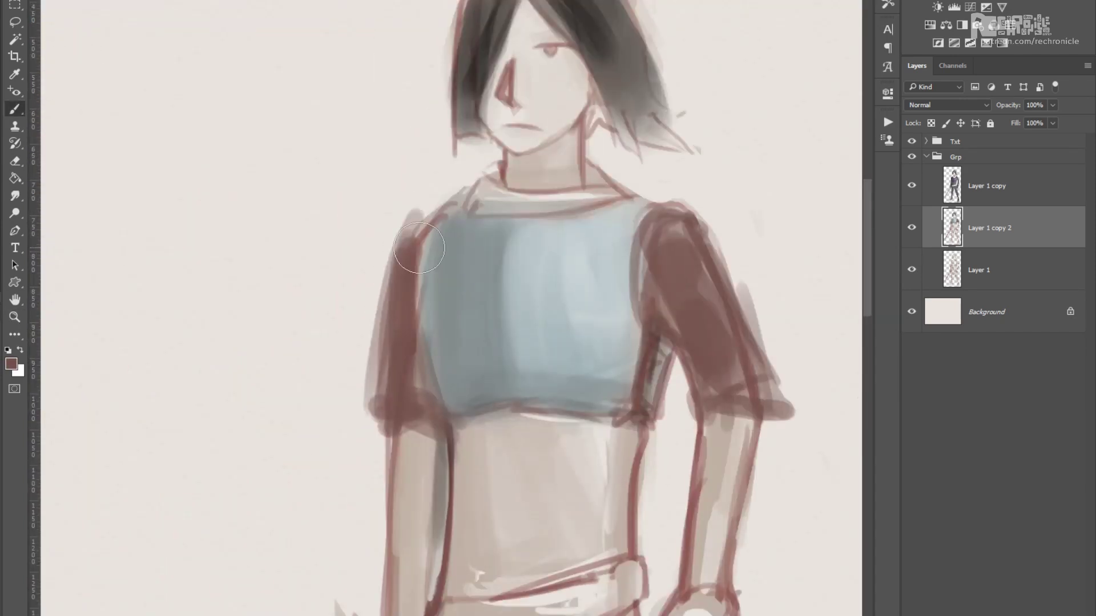
Choose a muted green and paint it over the figure's chest and both arms.
scroll(362, 422, "down", 2)
left_click(416, 311, "alt")
mouse_move(386, 242)
left_mouse_down()
mouse_move(452, 293)
mouse_move(453, 317)
left_mouse_up()
right_click(521, 215, "alt+shift")
left_click_drag(521, 216, 562, 286)
left_click_drag(349, 308, 384, 215)
mouse_move(379, 320)
left_mouse_down()
mouse_move(388, 420)
mouse_move(513, 485)
left_mouse_up()
Enlarge the brush and extend the green into a long tunic covering the torso and upper legs.
scroll(379, 318, "down", 3)
scroll(477, 111, "up", 3)
scroll(477, 110, "up", 1)
key("bracketright")
key("bracketright")
mouse_move(399, 216)
left_mouse_down()
mouse_move(429, 244)
mouse_move(451, 399)
left_mouse_up()
scroll(439, 289, "down", 1)
scroll(440, 289, "down", 3)
scroll(457, 342, "up", 3)
left_click_drag(497, 350, 513, 445)
Choose yellow to paint the belt, and tidy the green tunic around the neckline.
right_click(514, 445, "alt+shift")
left_click_drag(508, 420, 433, 426)
scroll(433, 427, "up", 2)
right_click(427, 259, "alt+shift")
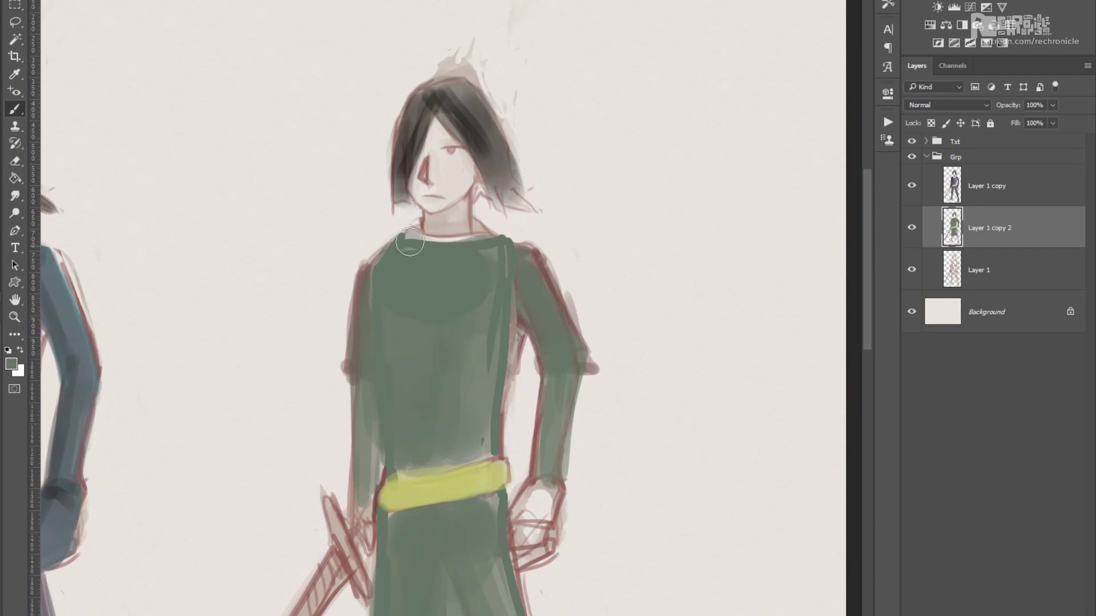
Paint a yellow collar on the tunic, and colour the sword with a white blade and blue-grey crossguard.
right_click(466, 255, "alt+shift")
scroll(467, 255, "down", 3)
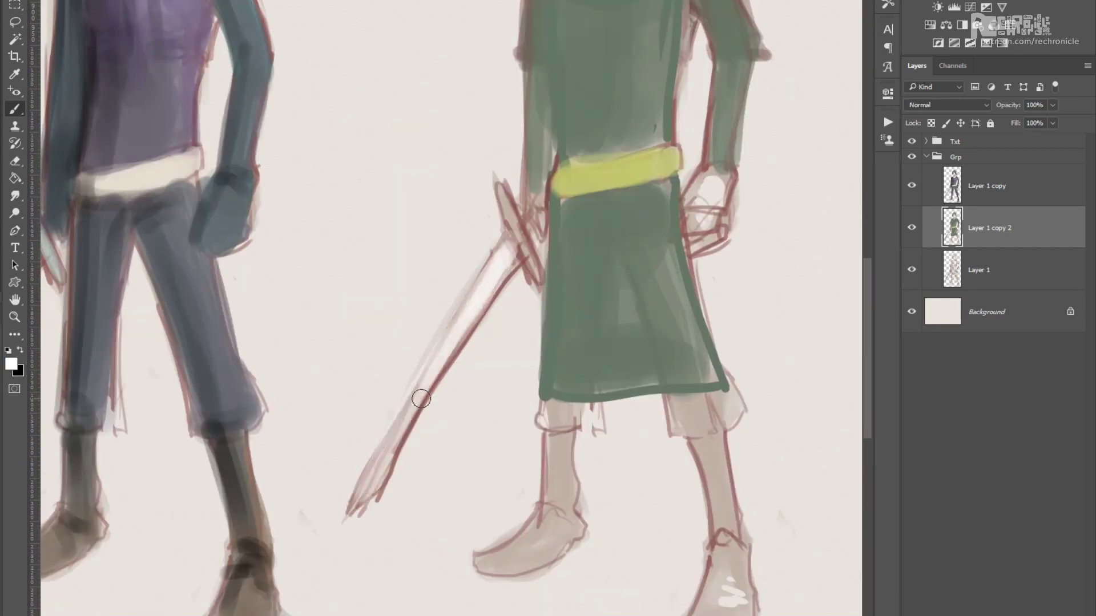
scroll(434, 343, "up", 3)
scroll(538, 316, "up", 2)
scroll(537, 317, "down", 3)
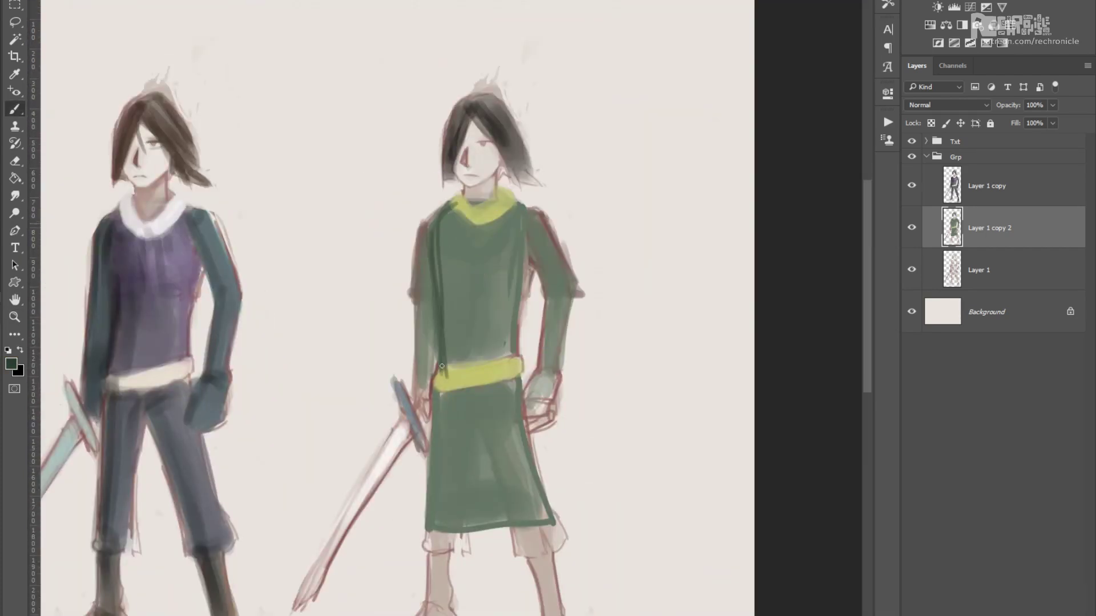
Shade the tunic's folds, sleeves and V-shaped neckline in a darker green.
scroll(464, 402, "down", 2)
scroll(465, 391, "up", 3)
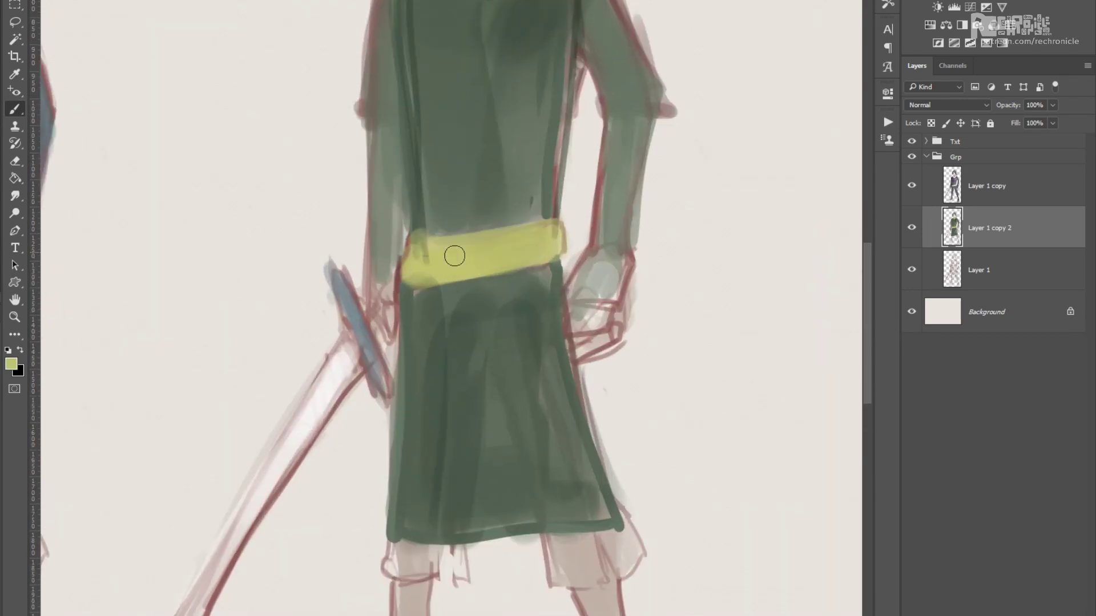
scroll(453, 277, "up", 3)
left_click(452, 276, "alt")
scroll(434, 199, "right", 3)
scroll(435, 277, "down", 2)
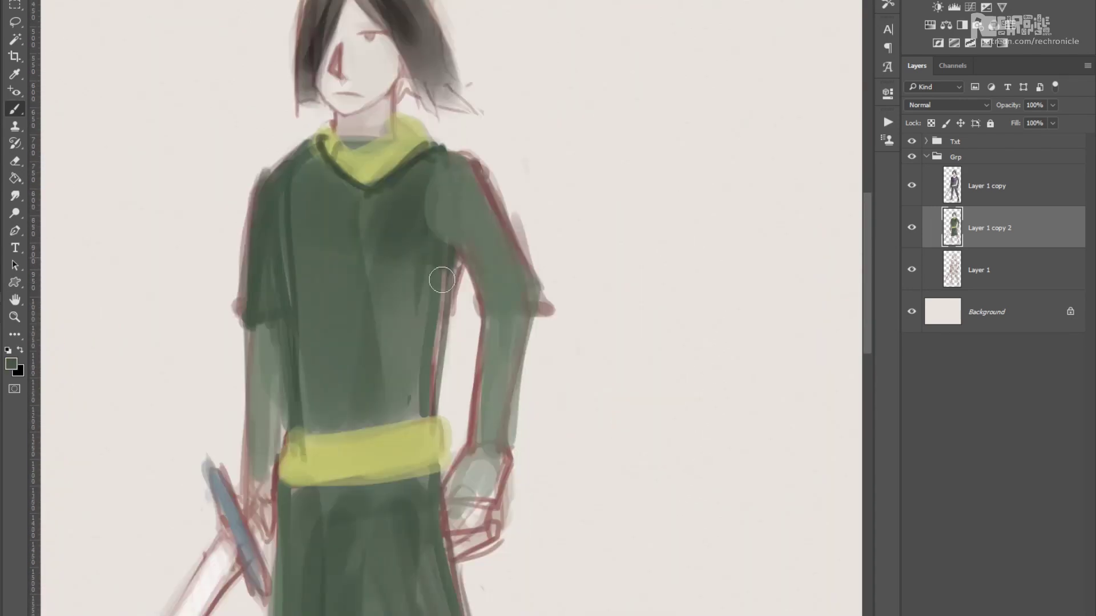
Paint the green-clad figure's clenched hand in a pale beige.
scroll(435, 276, "down", 3)
left_click_drag(468, 333, 534, 431)
scroll(534, 430, "down", 3)
scroll(513, 308, "down", 3)
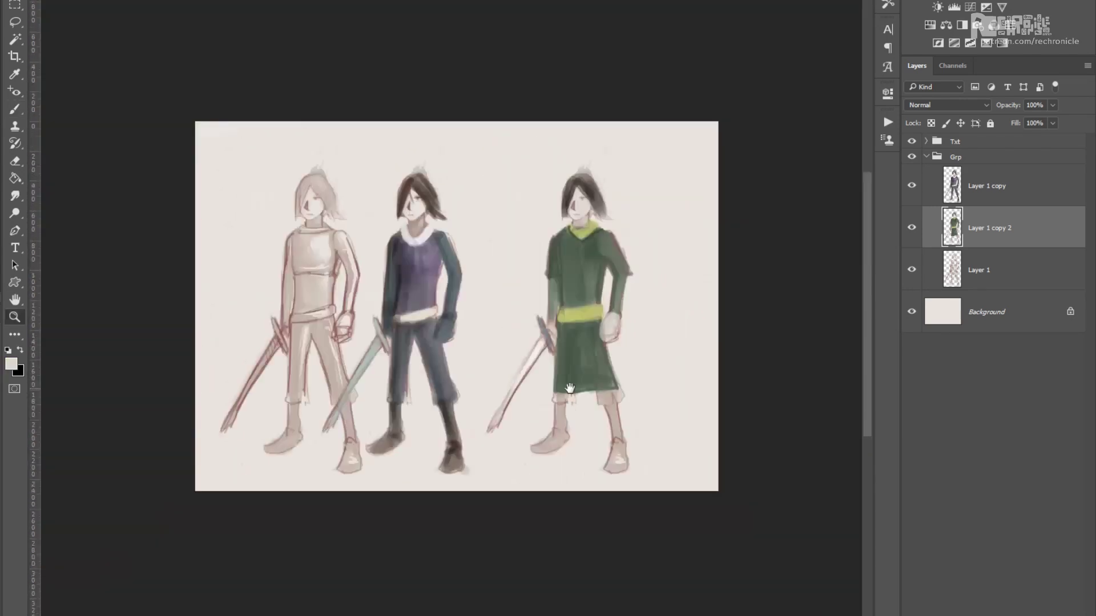
Paint the lower legs and boots with a sampled green, and add black cuffs below the tunic's hem.
scroll(491, 343, "up", 3)
left_click(485, 274, "alt")
left_click_drag(394, 425, 440, 402)
mouse_move(531, 434)
left_mouse_down()
mouse_move(526, 369)
mouse_move(535, 462)
left_mouse_up()
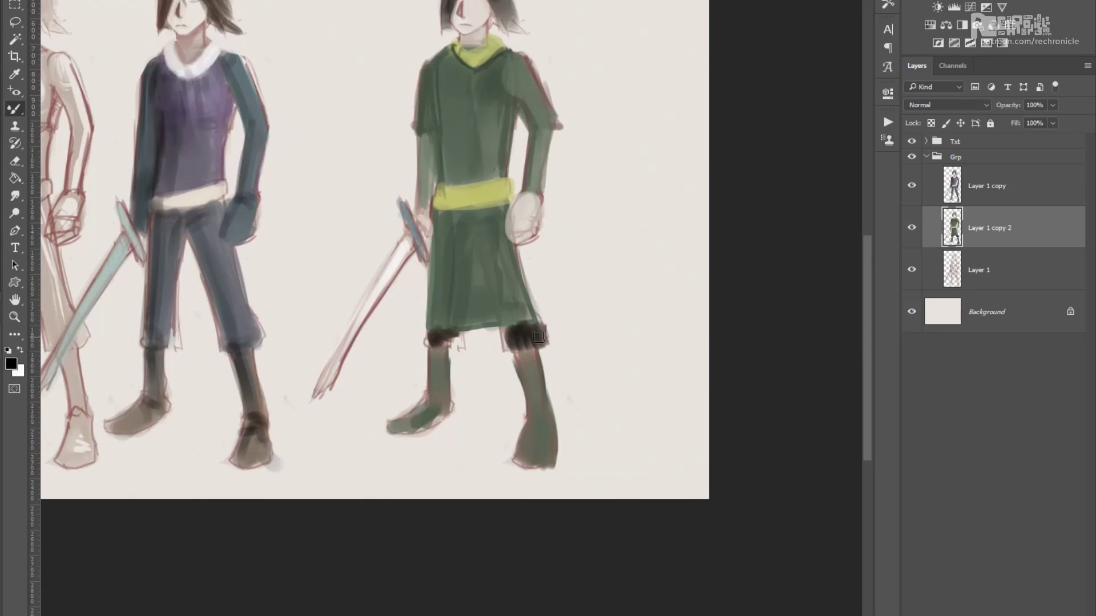
left_click_drag(538, 336, 433, 341)
Paint a white shirt front edged in black down the centre of the tunic.
scroll(431, 252, "up", 3)
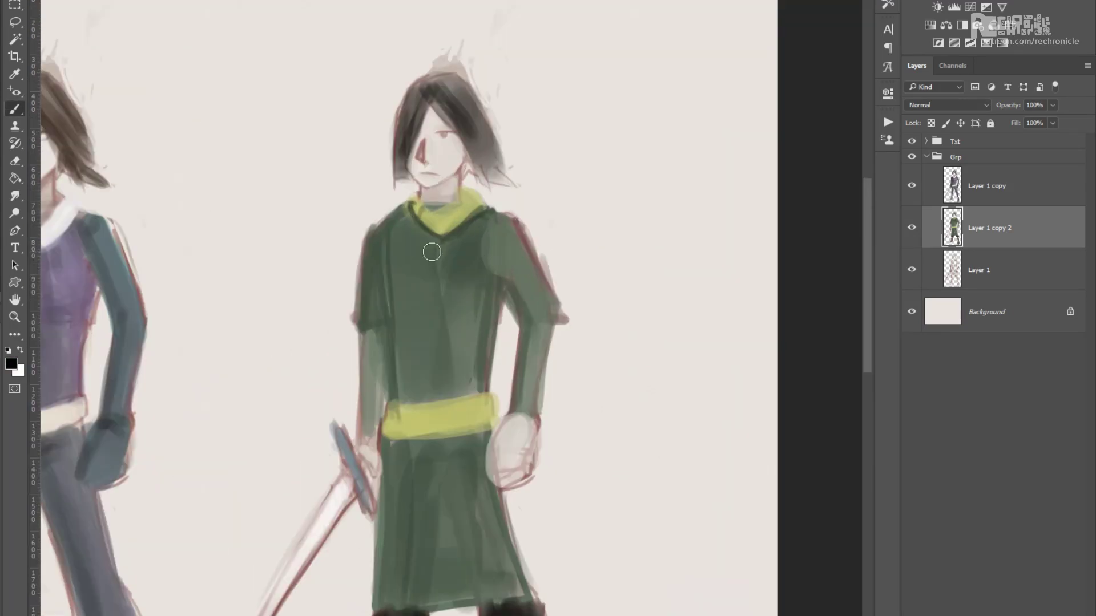
left_click(451, 227, "alt")
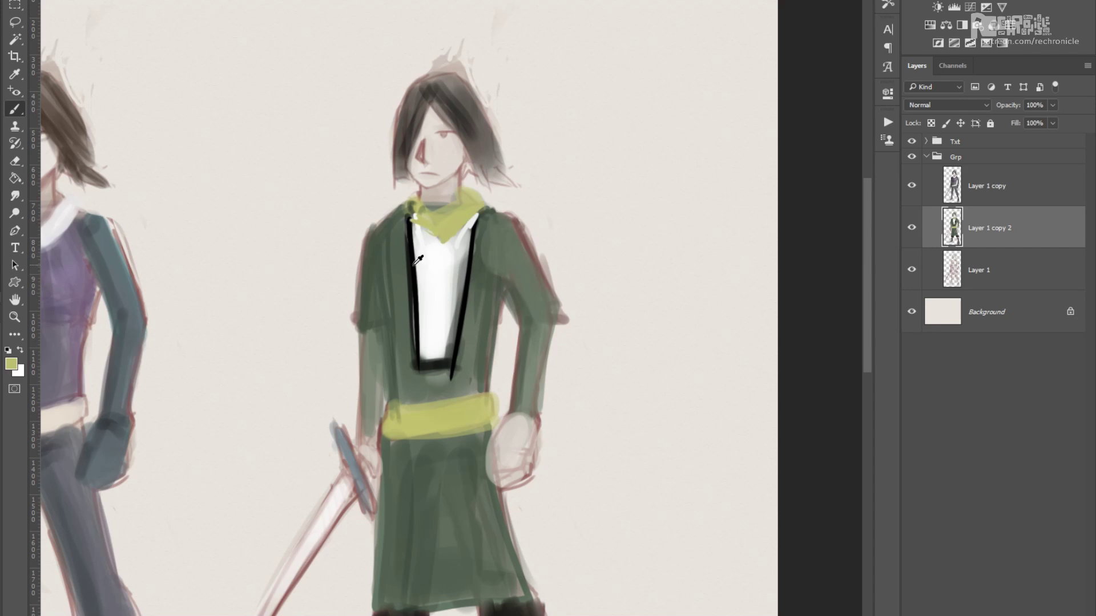
key("ctrl+z")
Draw black outlines along the collar, the shirt's centre line and the arms.
scroll(414, 456, "down", 1)
left_click_drag(382, 162, 336, 374)
left_click_drag(484, 368, 497, 285)
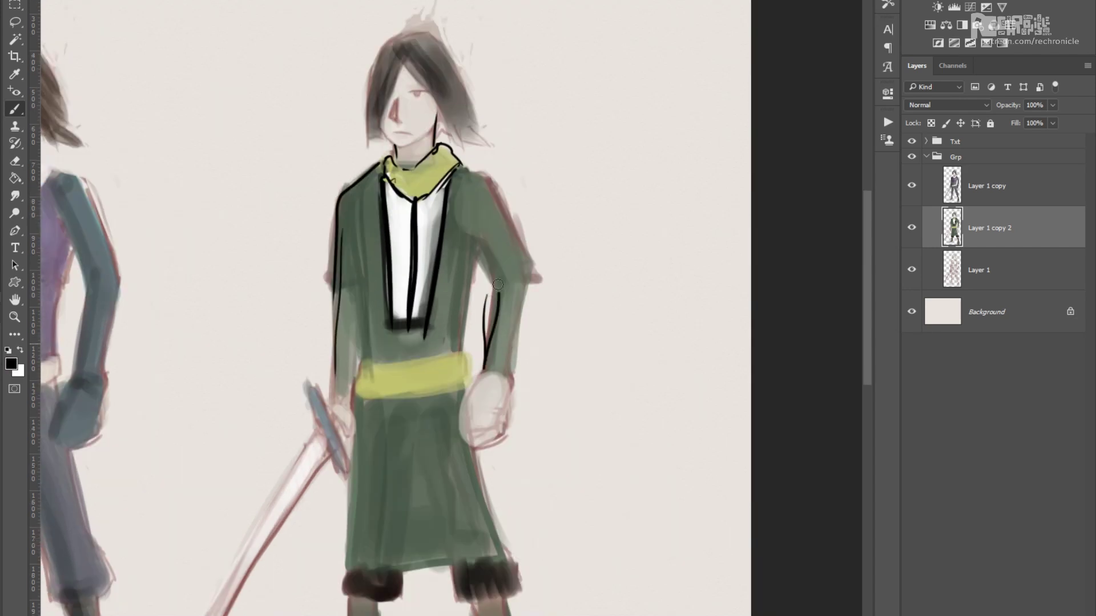
scroll(527, 304, "down", 5)
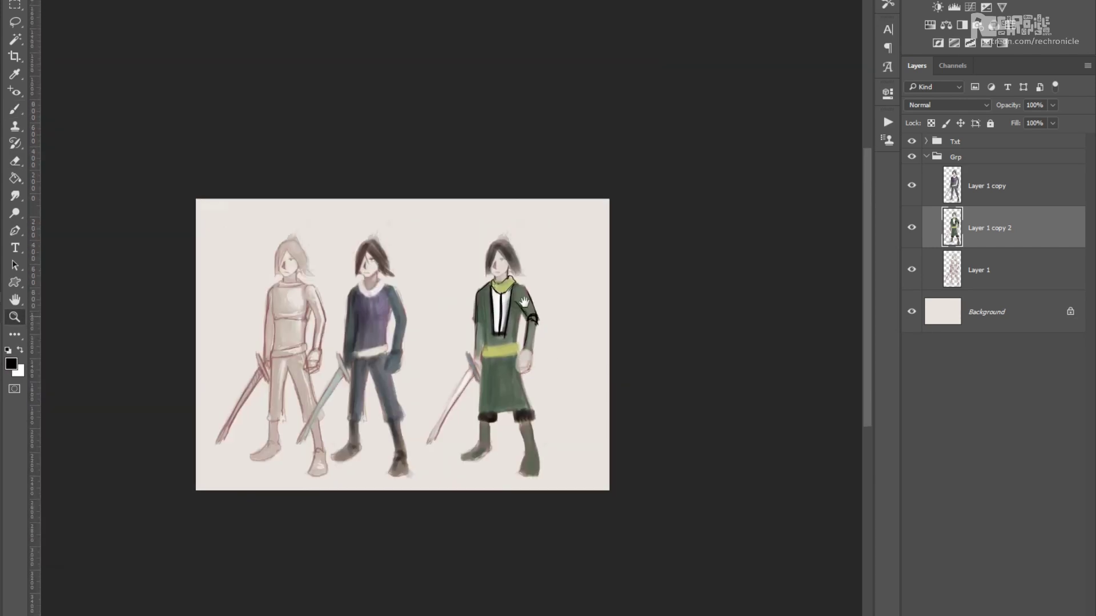
Hide the green-tunic figure's layer, duplicate Layer 1 and place the copy in the emptied space.
key("ctrl+comma")
scroll(747, 263, "up", 2)
left_click(993, 270)
key("ctrl+j")
left_click_drag(302, 342, 682, 343)
Paint the new copy's hair olive brown with blue-grey tips, undoing one stroke along the way.
key("b")
scroll(477, 184, "up", 5)
right_click(441, 159, "alt+shift")
left_click_drag(431, 140, 342, 356)
key("ctrl+z")
left_click_drag(408, 94, 379, 145)
scroll(389, 226, "down", 3)
scroll(482, 275, "down", 3)
mouse_move(386, 166)
left_mouse_down()
mouse_move(327, 289)
mouse_move(480, 225)
left_mouse_up()
Draw dark red armour bands around the new copy's bent upper arm and thicken that arm's outline down to the wrist.
scroll(479, 225, "up", 2)
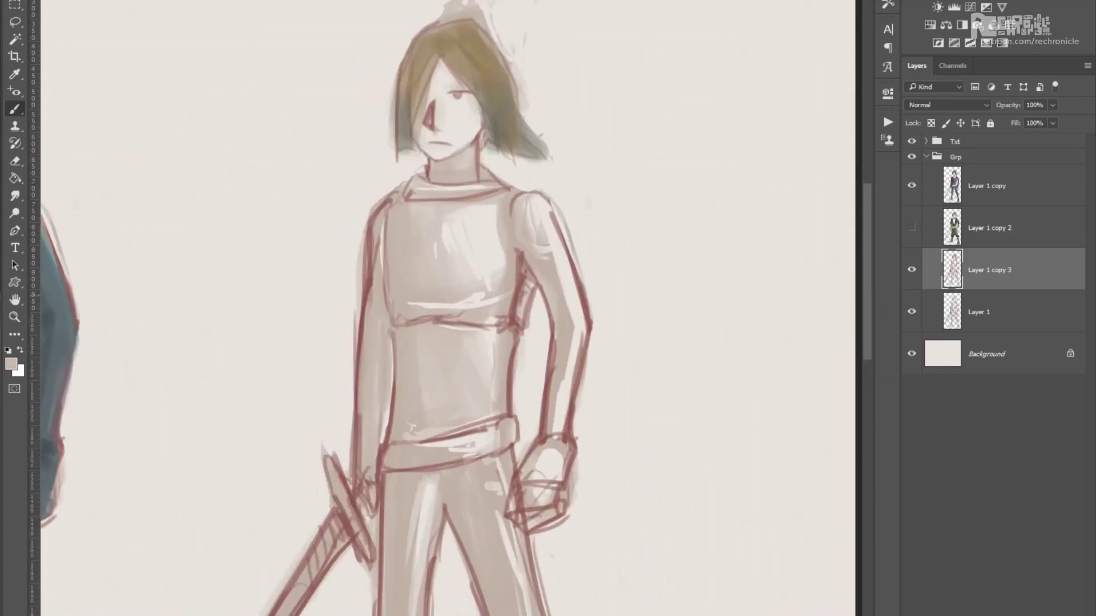
scroll(496, 301, "down", 1)
scroll(495, 301, "right", 2)
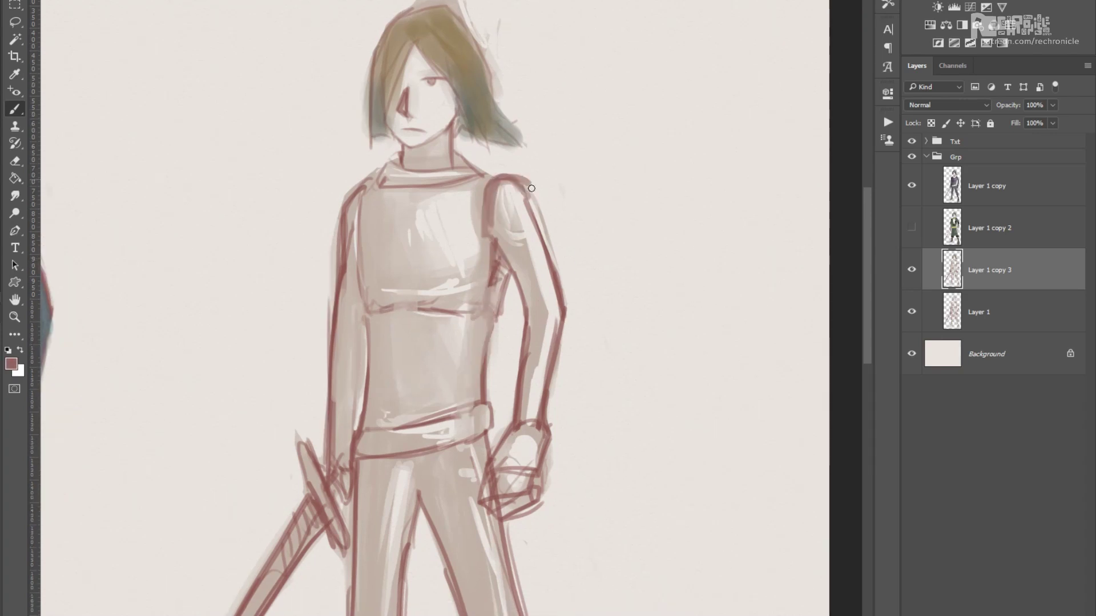
scroll(563, 370, "down", 3)
scroll(562, 369, "left", 2)
left_click_drag(550, 391, 545, 354)
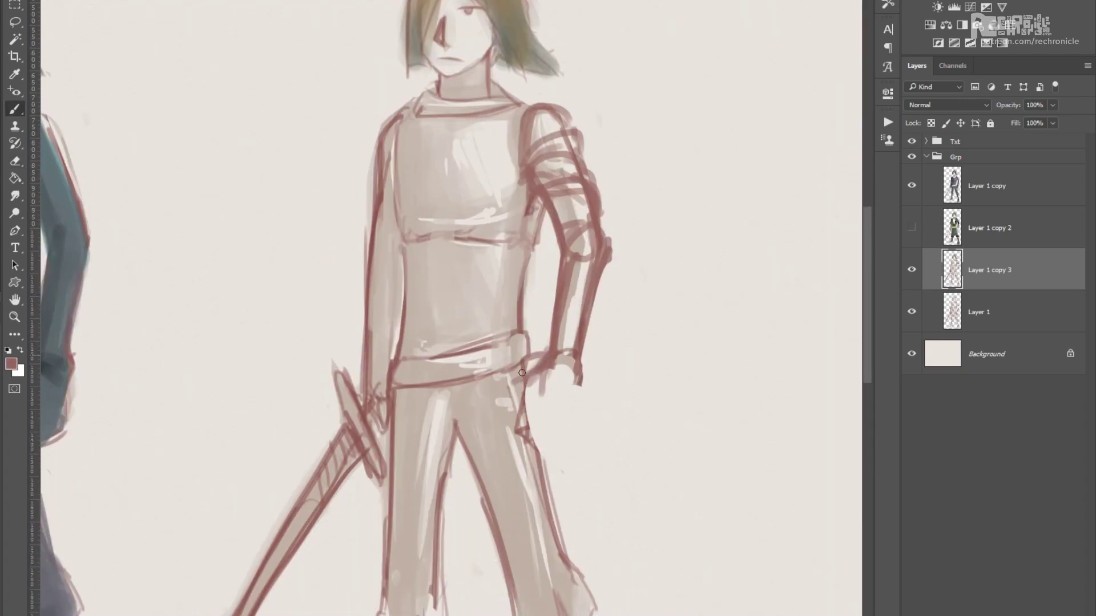
Redraw the hand at the hip with open fingers and shade the far arm and the sword dark red.
scroll(532, 433, "up", 1)
scroll(532, 434, "left", 2)
left_click_drag(473, 177, 445, 467)
scroll(445, 468, "down", 1)
left_click_drag(474, 297, 368, 479)
scroll(368, 478, "up", 1)
left_click_drag(539, 292, 422, 485)
Paint rounded pale guards on both knees and strengthen the leg outlines in dark red.
scroll(434, 472, "down", 2)
scroll(444, 424, "up", 2)
left_click(455, 437)
key("x")
left_click_drag(470, 457, 466, 524)
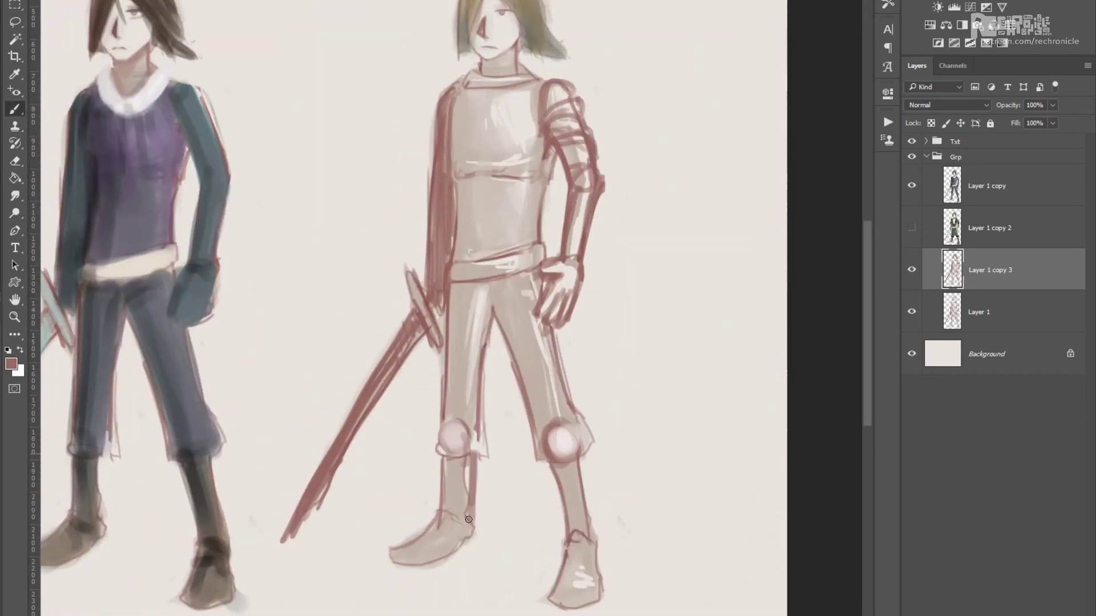
scroll(403, 544, "down", 1)
mouse_move(548, 451)
left_mouse_down()
mouse_move(591, 542)
mouse_move(576, 593)
left_mouse_up()
scroll(571, 593, "down", 1)
left_click_drag(514, 331, 548, 457)
scroll(394, 245, "down", 2)
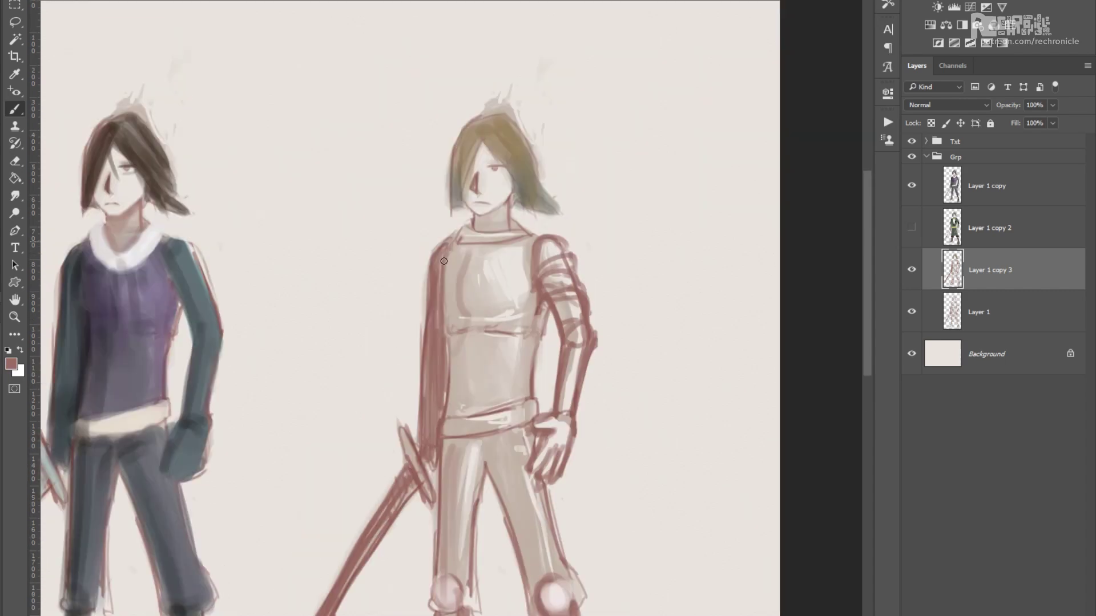
Shade the chest plate brown and paint dark blue over the far arm, the torso's side and the plate's lower edge.
scroll(421, 292, "up", 2)
mouse_move(490, 284)
left_mouse_down()
mouse_move(489, 356)
mouse_move(490, 331)
left_mouse_up()
scroll(429, 258, "up", 1)
mouse_move(445, 182)
left_mouse_down()
mouse_move(452, 176)
mouse_move(484, 323)
left_mouse_up()
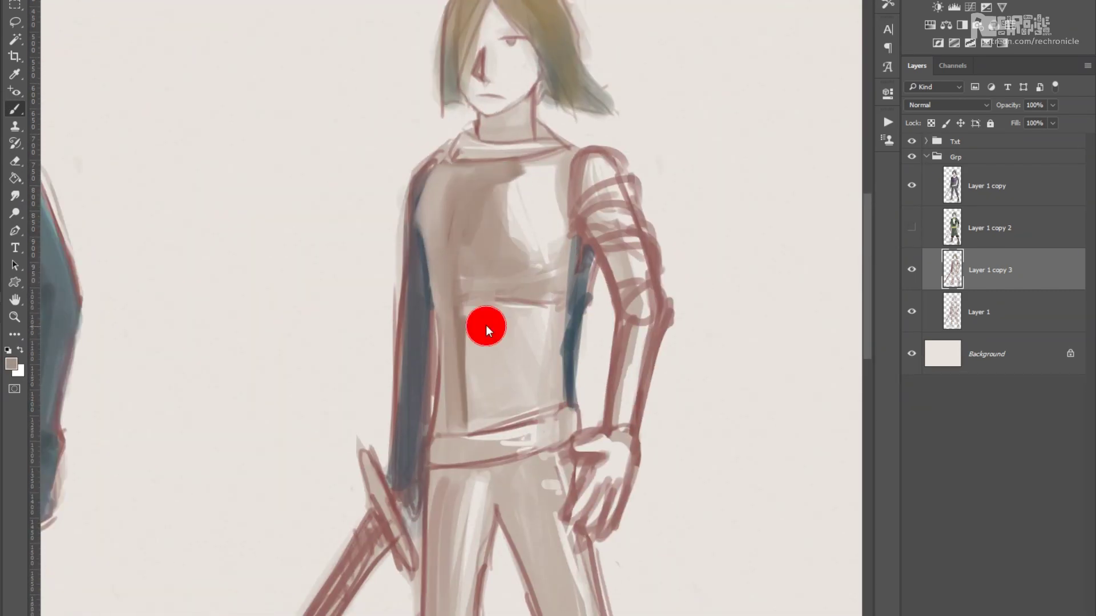
left_click(563, 342, "alt")
left_click_drag(568, 305, 443, 331)
scroll(428, 314, "down", 2)
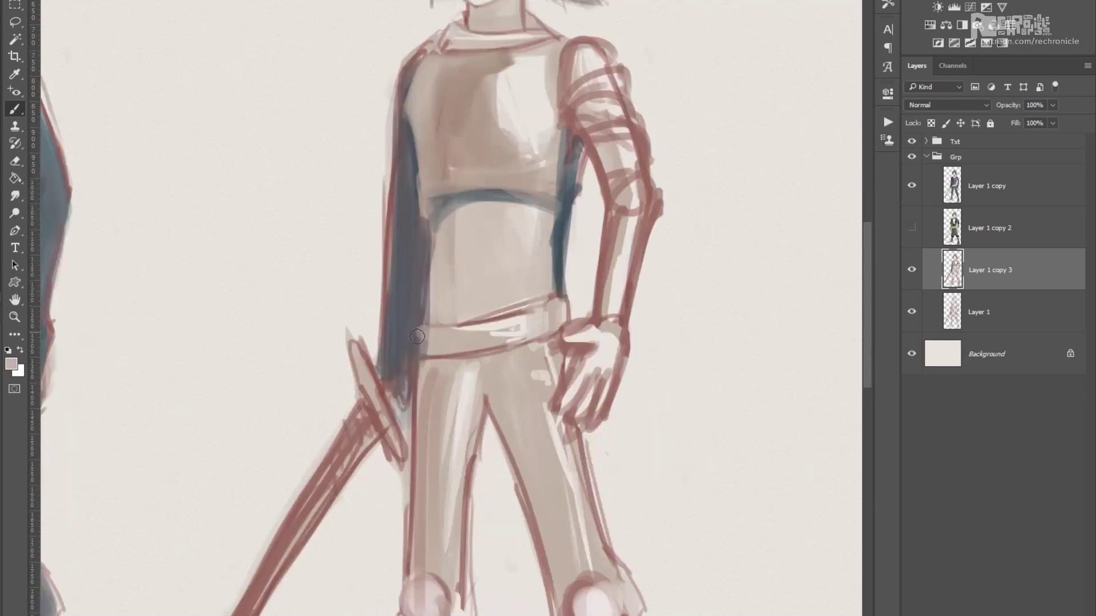
Paint the trousers and belt grey and add a dark buckle at the belt's centre.
scroll(564, 306, "down", 2)
left_click_drag(445, 490, 512, 252)
scroll(512, 252, "up", 4)
Add light strokes to the chest plate and draw dark grey contours on the shoulders, the hair and around the visible eye.
left_click(477, 318, "alt")
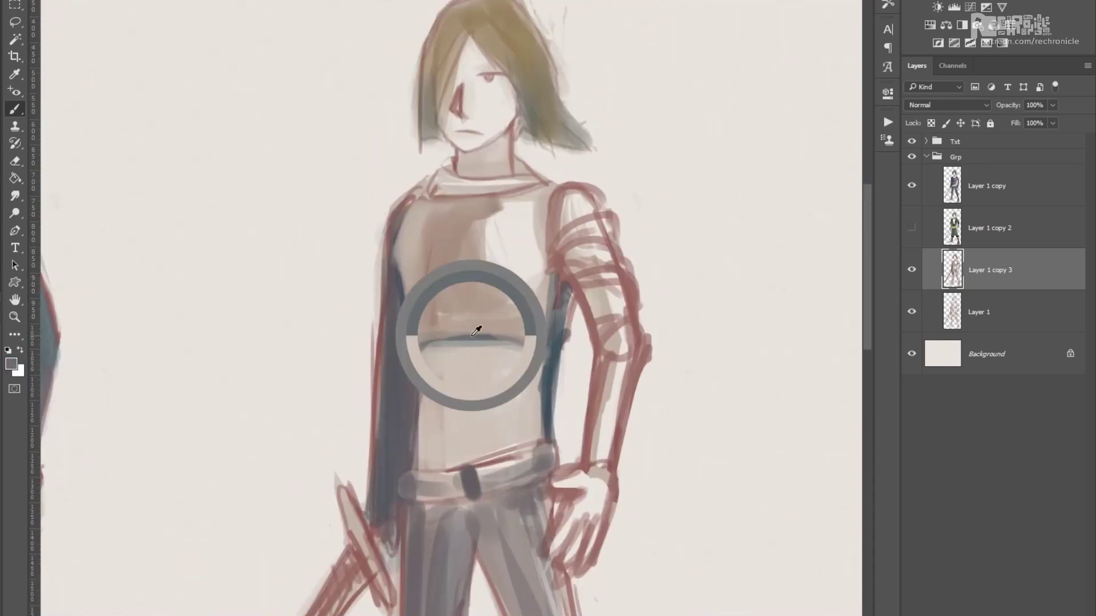
left_click_drag(487, 208, 439, 228)
left_click(397, 297, "alt")
scroll(482, 161, "up", 3)
scroll(587, 277, "up", 2)
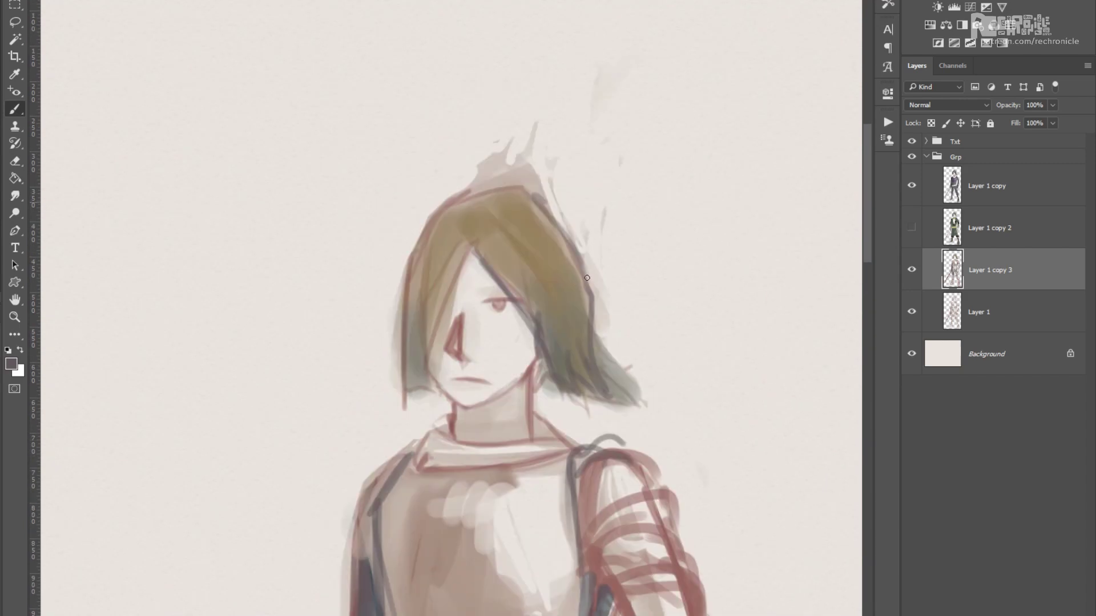
scroll(502, 299, "up", 2)
left_click_drag(548, 349, 570, 368)
scroll(525, 289, "up", 1)
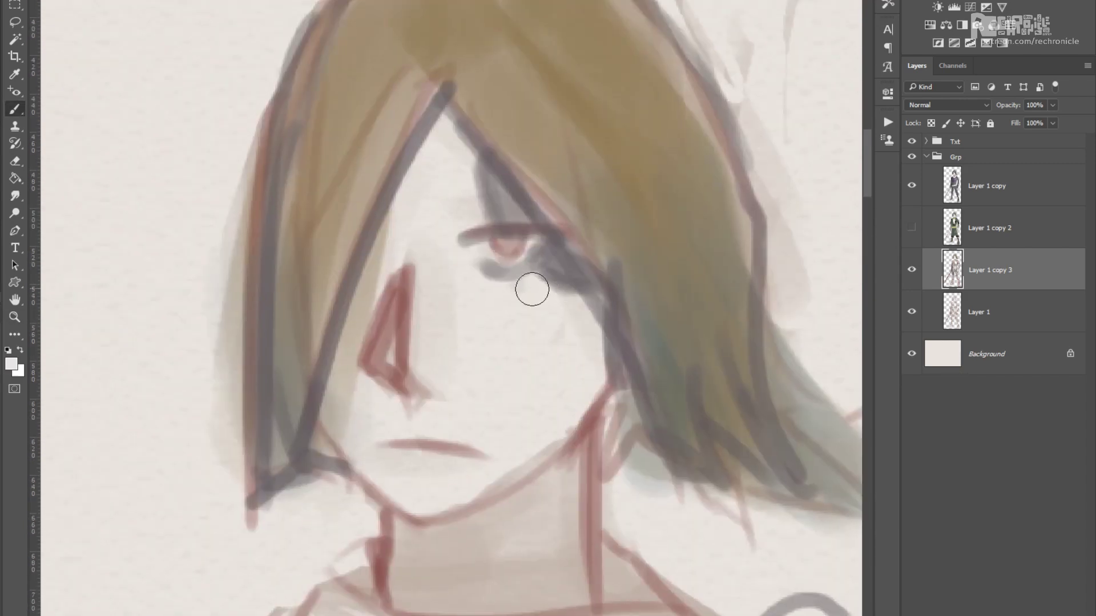
Streak the hair with lighter strands and paint a dark blue vertical notch with a pale edge into the chest plate.
left_click(447, 371, "alt")
scroll(446, 371, "down", 3)
scroll(456, 320, "up", 2)
scroll(460, 263, "down", 3)
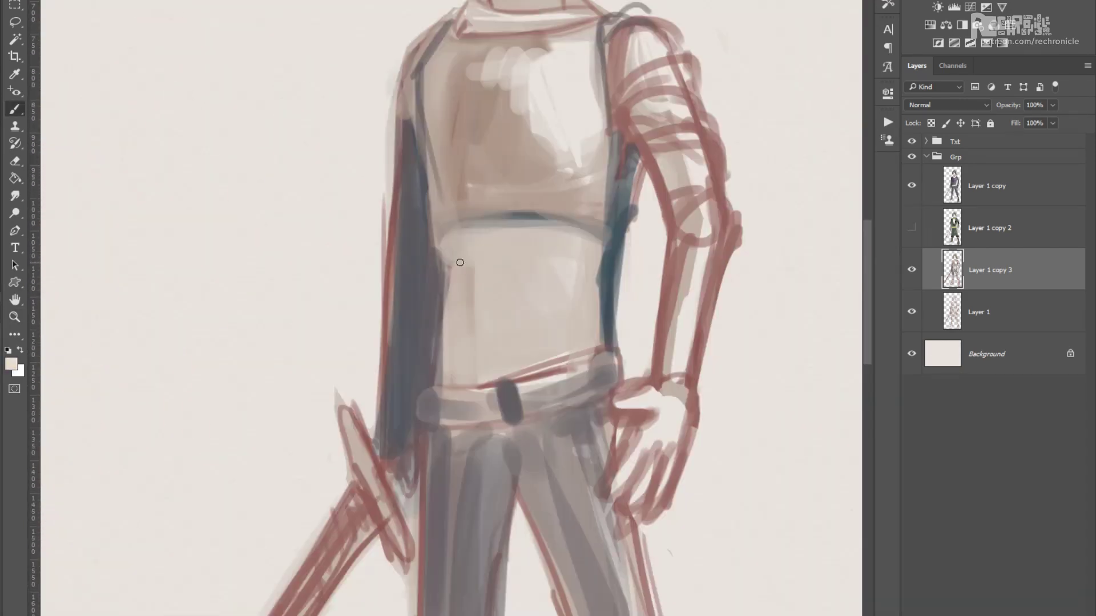
scroll(468, 256, "up", 2)
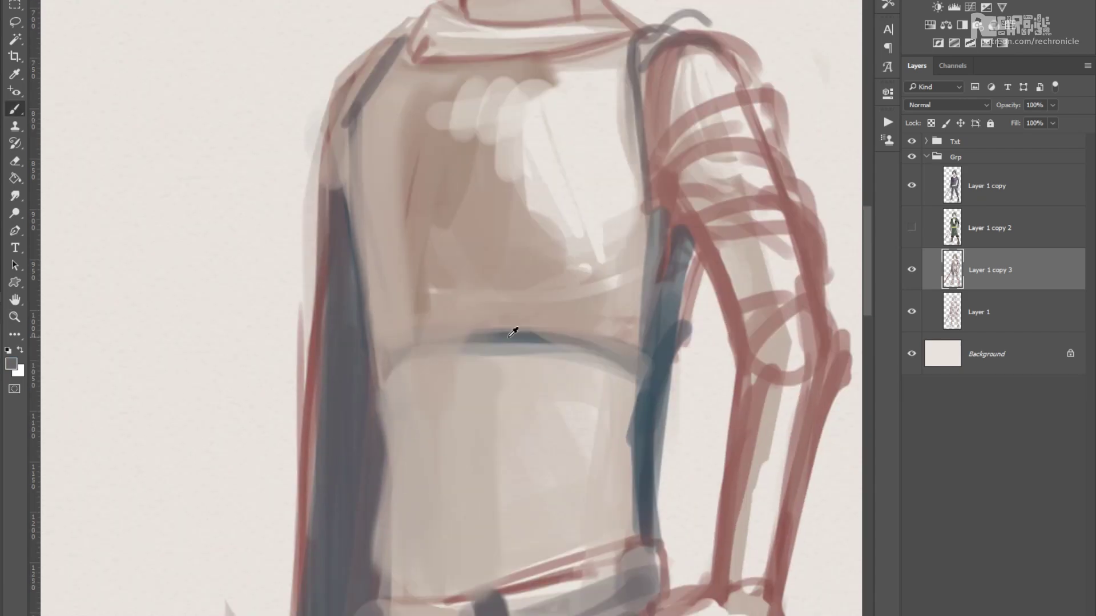
left_click(485, 282, "alt")
left_click_drag(479, 288, 480, 356)
scroll(476, 275, "down", 2)
left_click_drag(473, 288, 475, 351)
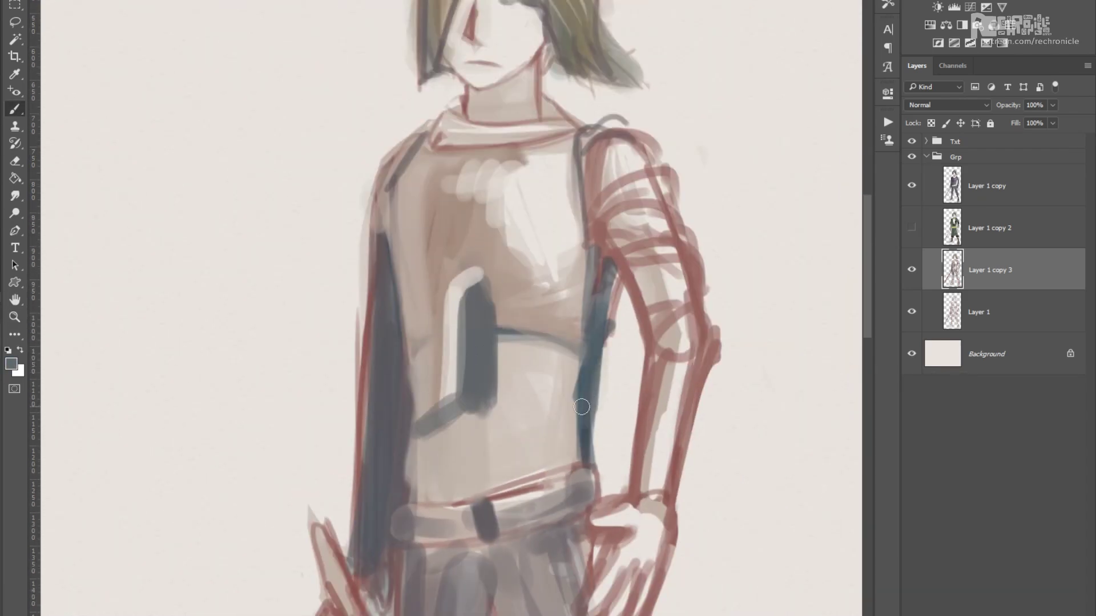
Extend the brown chest plate down to a dark blue hem and fill the waist below it with blue-grey.
left_click(558, 362, "alt")
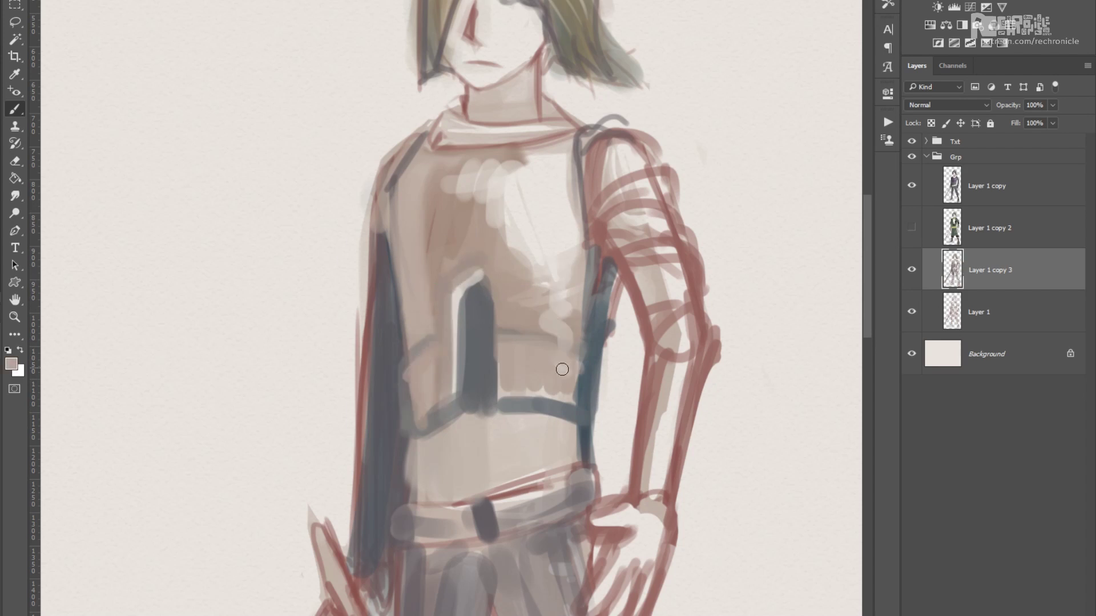
scroll(513, 371, "down", 1)
left_click_drag(556, 399, 481, 412)
Paint a reddish-brown collar with a scarf tail running diagonally across the chest towards the armoured arm.
scroll(438, 251, "up", 3)
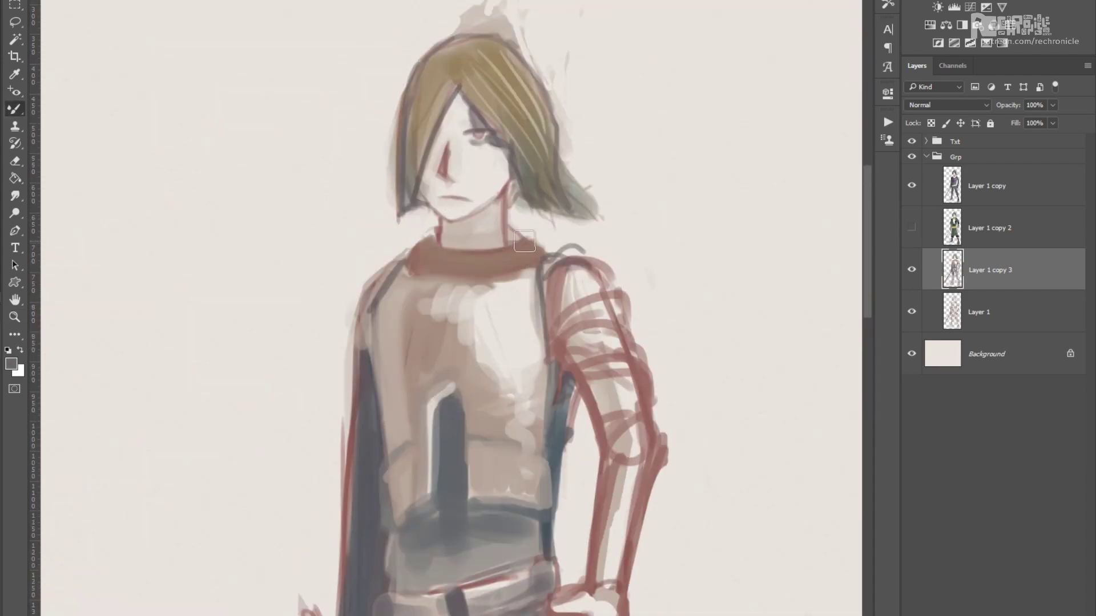
scroll(505, 419, "down", 3)
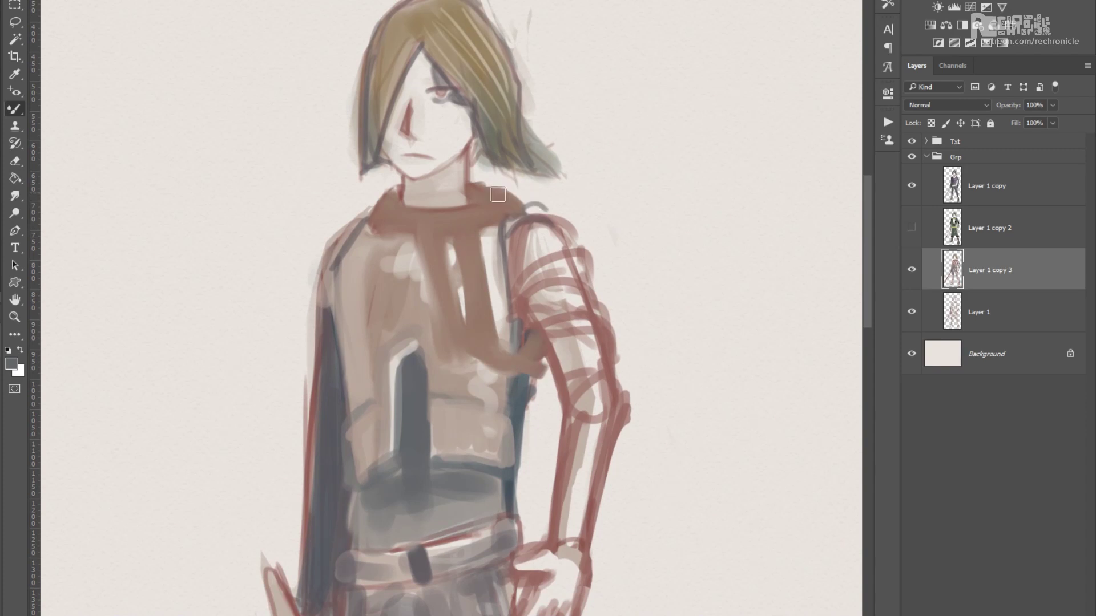
left_click_drag(497, 268, 574, 330)
left_click(461, 180, "alt")
scroll(461, 180, "up", 2)
scroll(490, 220, "up", 3)
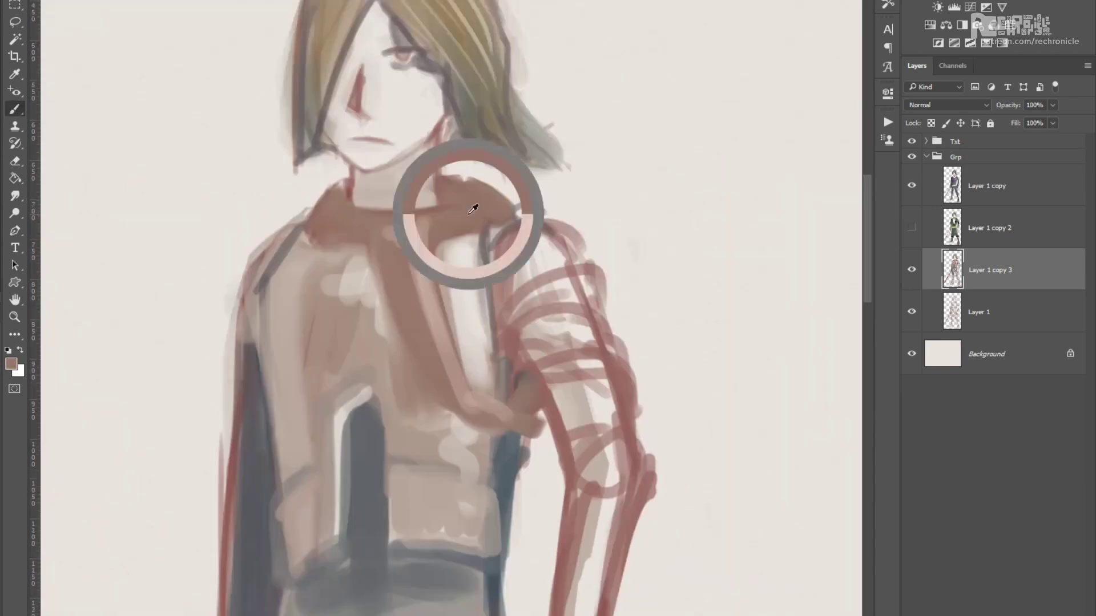
Redraw the shoulder armour as overlapping plates and add a pointed elbow guard in dark red.
mouse_move(536, 229)
left_mouse_down()
mouse_move(549, 212)
mouse_move(599, 337)
left_mouse_up()
mouse_move(593, 385)
left_mouse_down()
mouse_move(558, 336)
mouse_move(521, 441)
left_mouse_up()
scroll(581, 387, "down", 5)
scroll(534, 357, "up", 5)
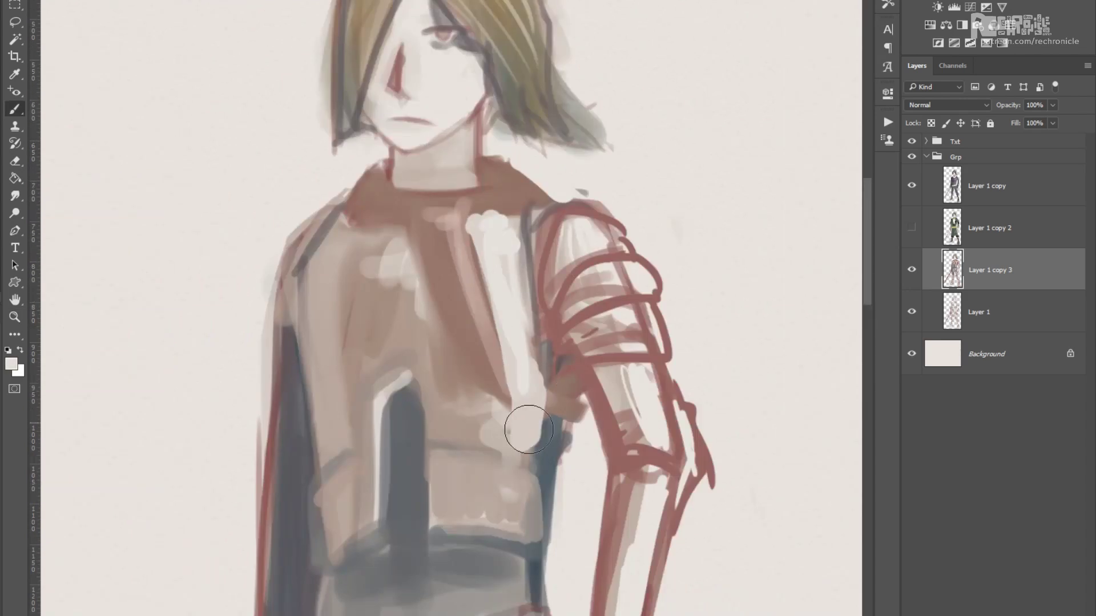
Repaint the chest plate's brown surface on the far-arm side and define its edge and hem with dark blue lines.
scroll(515, 390, "down", 2)
left_click(516, 428, "alt")
left_click_drag(344, 274, 491, 304)
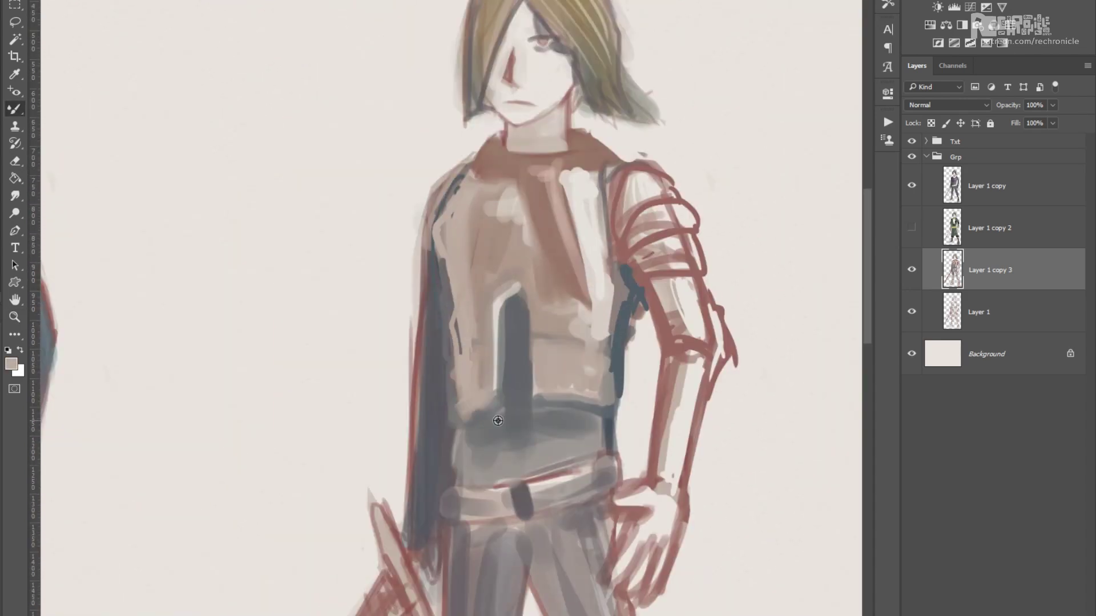
left_click(522, 376, "alt")
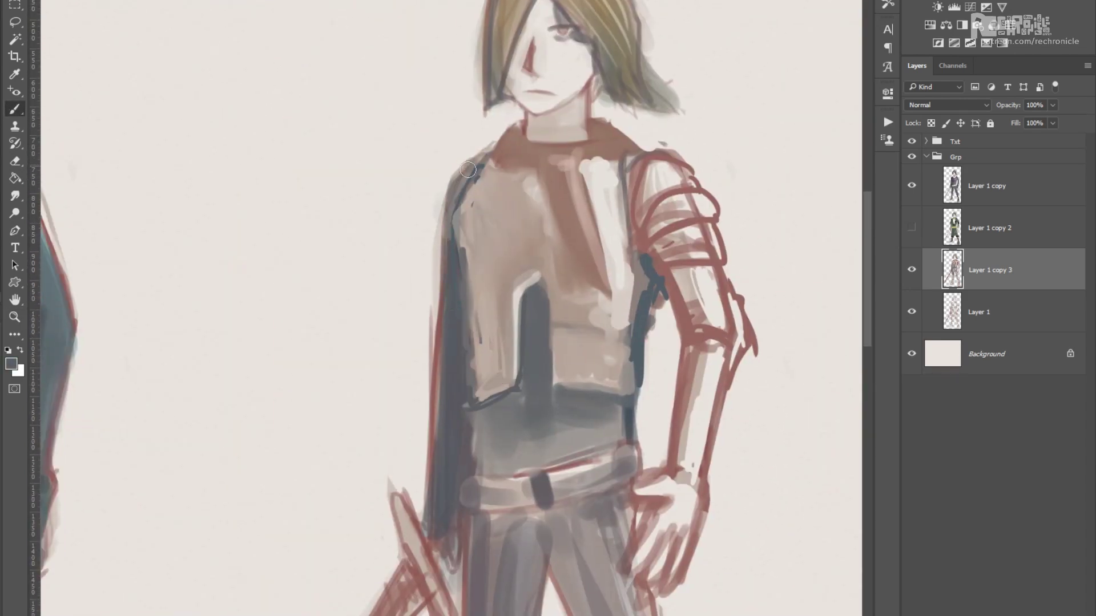
left_click(479, 280, "alt")
scroll(479, 280, "down", 3)
Paint blue-grey shadow on the neck below the jaw and on the far side of the collar.
scroll(455, 180, "up", 7)
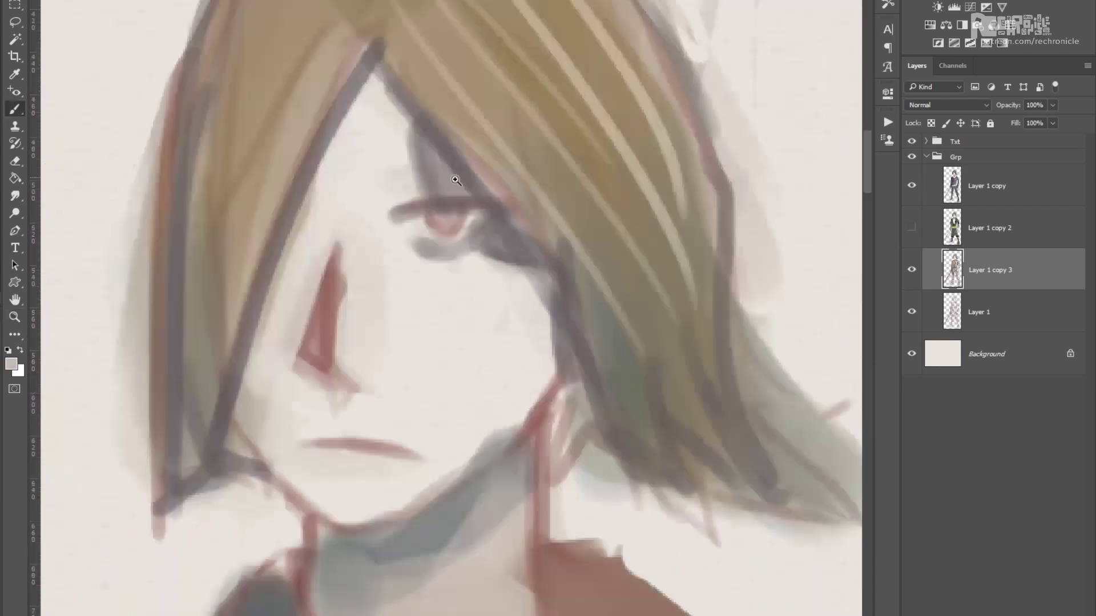
left_click(455, 180, "alt")
scroll(453, 257, "down", 3)
scroll(391, 337, "up", 2)
Shade the shoulder plates with grey and dark red and add white highlights along them.
scroll(464, 350, "right", 2)
scroll(469, 175, "up", 3)
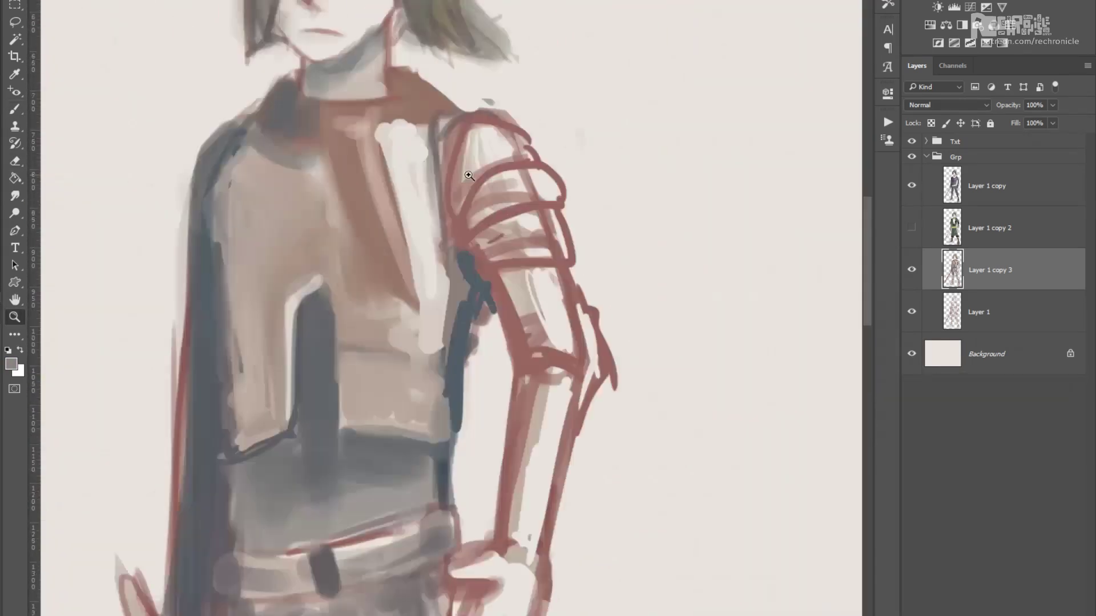
scroll(468, 175, "down", 2)
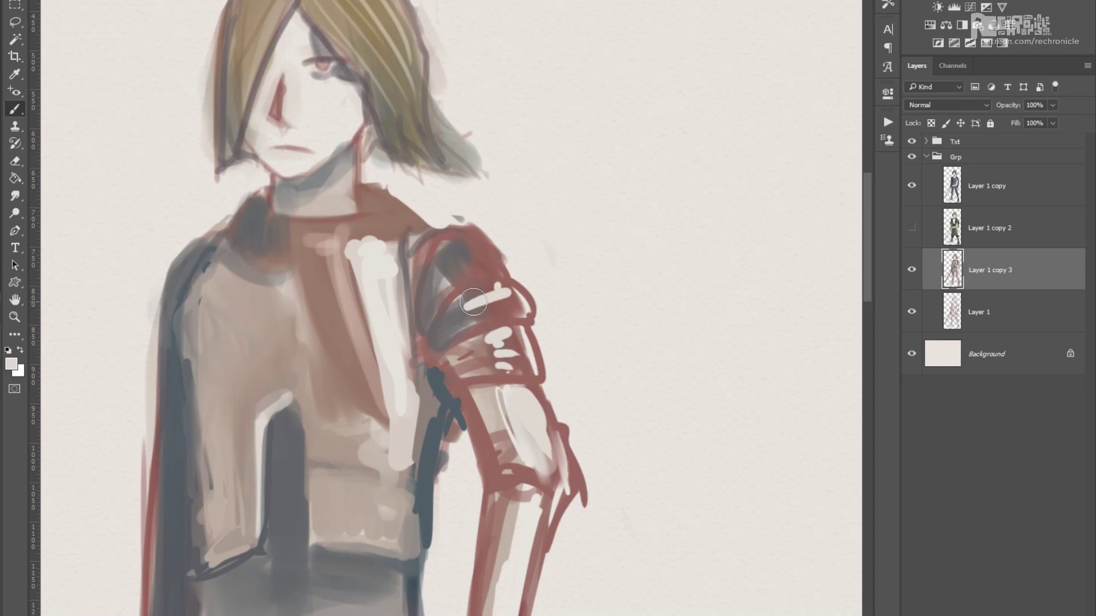
scroll(475, 254, "down", 3)
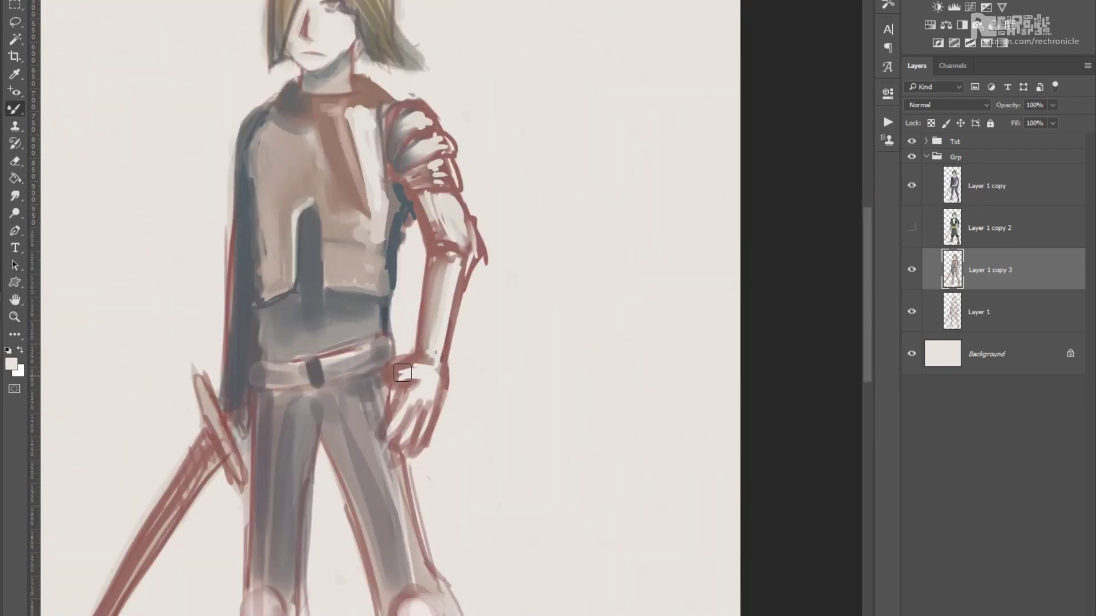
Repaint the hand at the hip with smooth pale and pink shading, bordered by dark red contours.
scroll(402, 373, "up", 3)
key("e")
left_click_drag(365, 442, 413, 379)
left_click(507, 265, "alt")
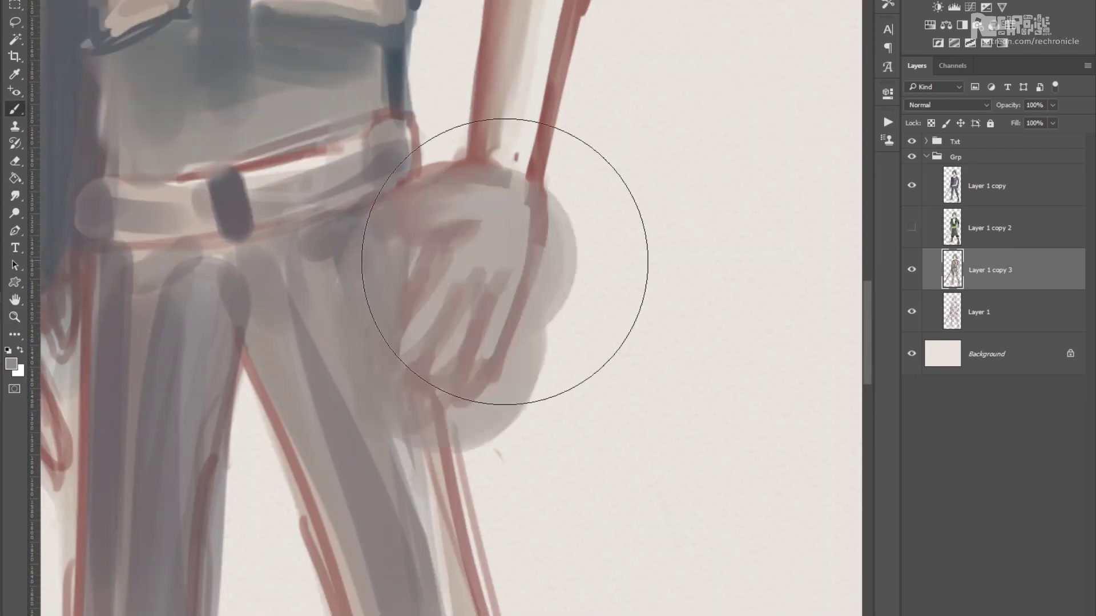
mouse_move(468, 349)
left_mouse_down()
mouse_move(482, 298)
mouse_move(497, 299)
left_mouse_up()
scroll(491, 308, "up", 2)
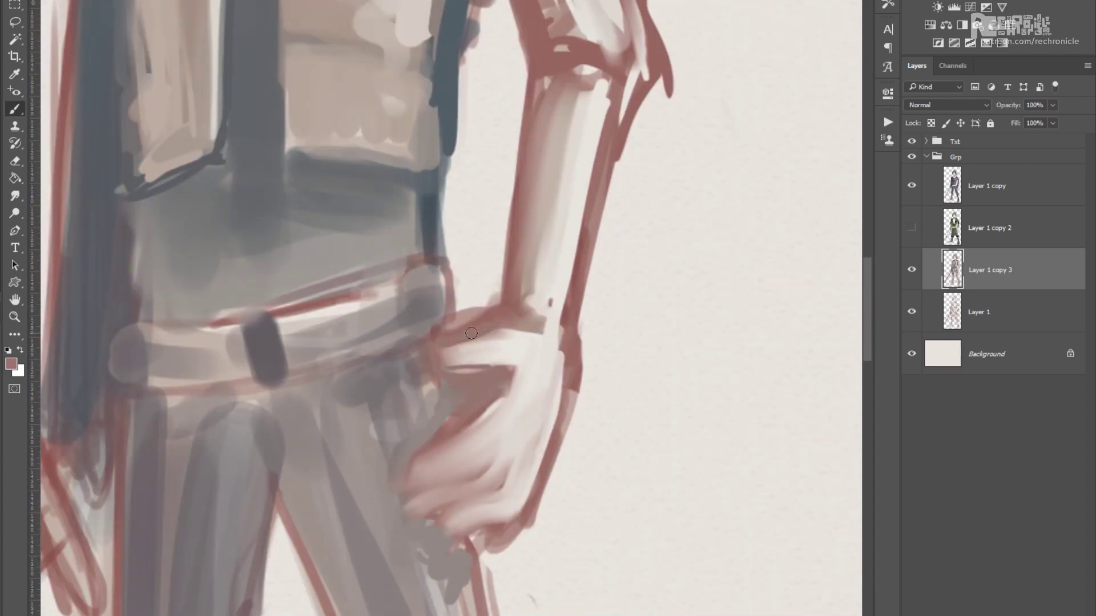
Darken the trousers near the hip and trim the red sword into a narrower, tapered blade.
scroll(466, 357, "down", 5)
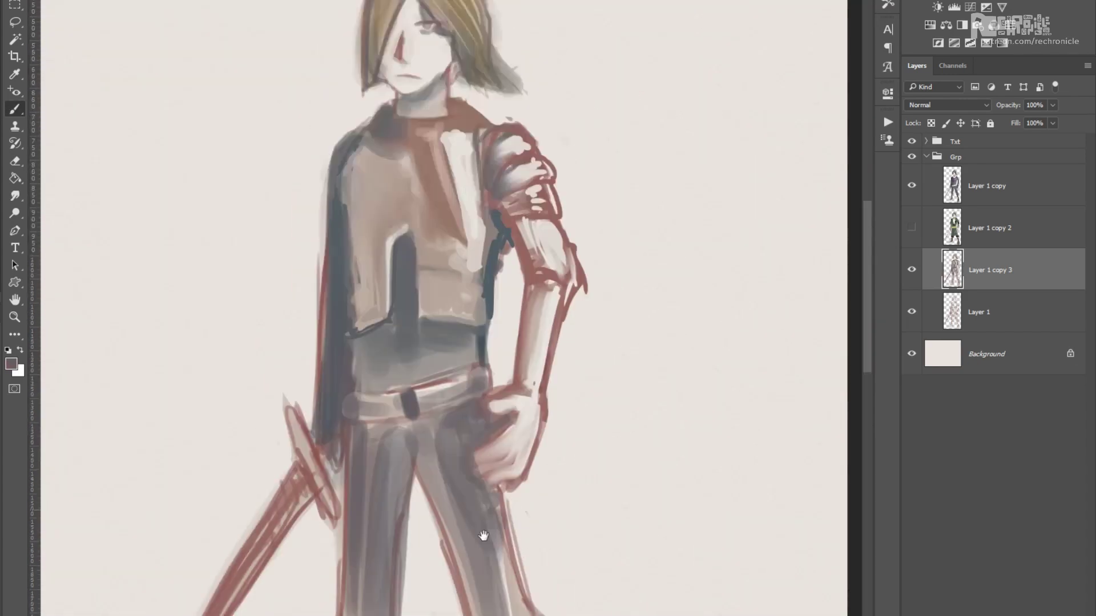
scroll(338, 346, "up", 5)
scroll(440, 335, "down", 2)
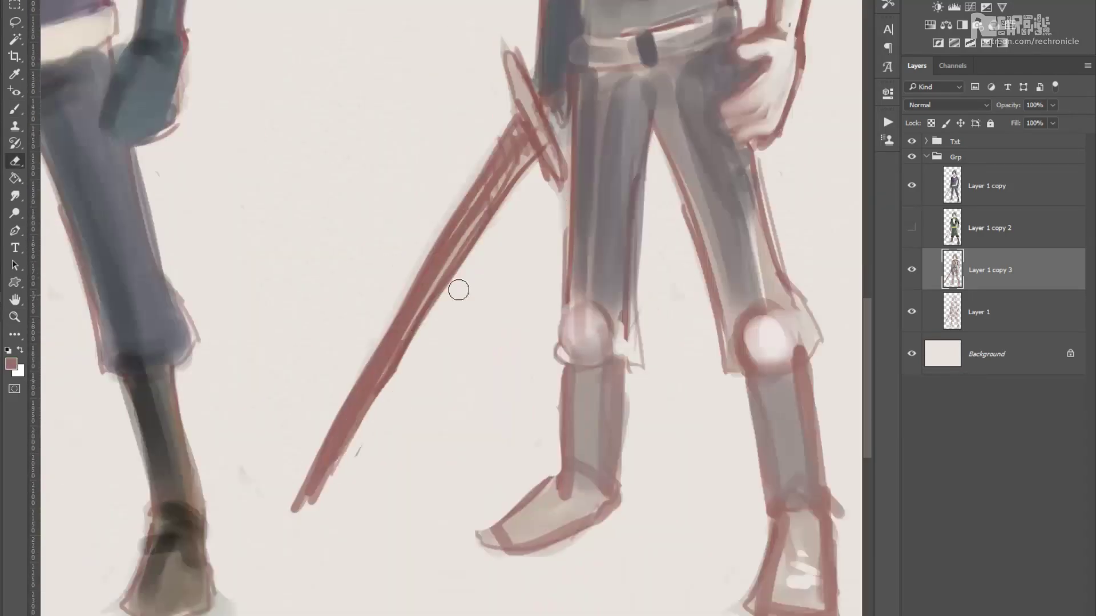
left_click_drag(380, 365, 336, 468)
left_click_drag(484, 286, 515, 302)
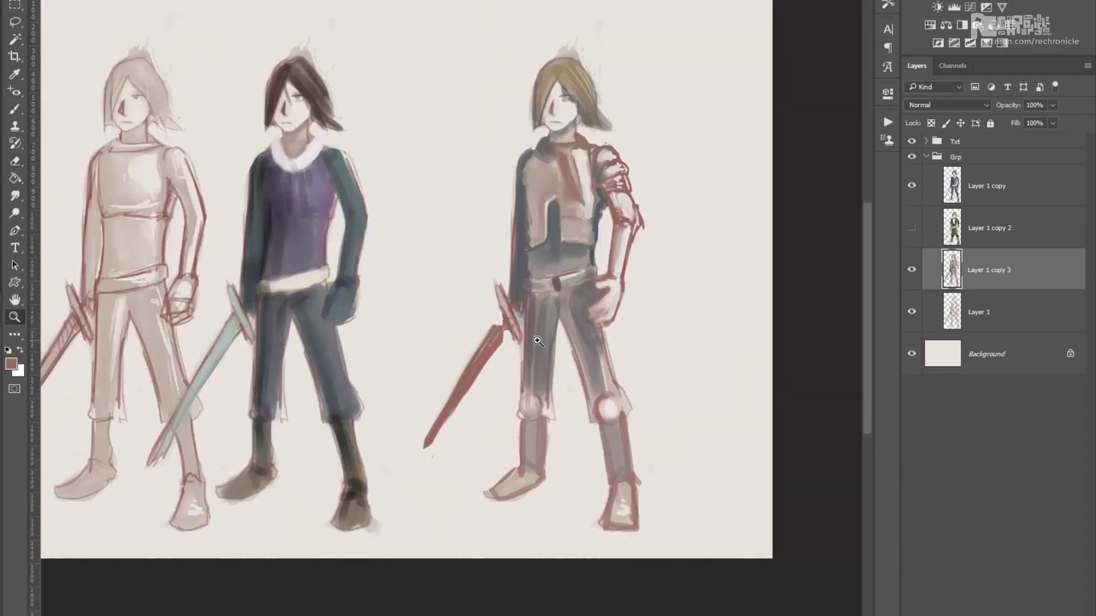
Cover the diagonal scarf tail with the chest plate's brown and blend pale paint into the front of the collar.
scroll(411, 196, "up", 5)
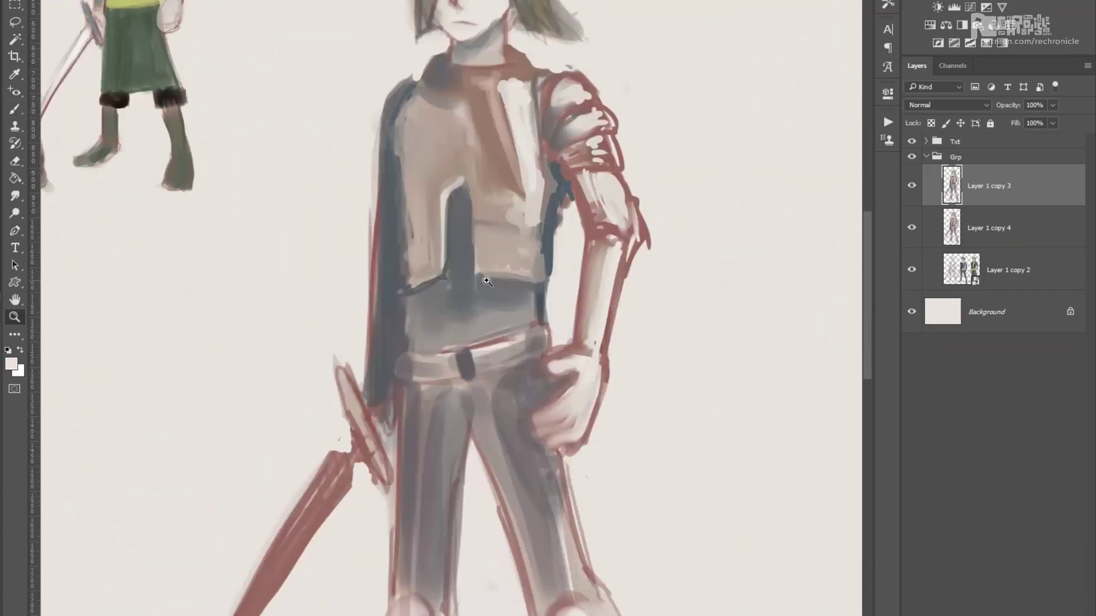
scroll(403, 147, "up", 3)
scroll(395, 226, "down", 3)
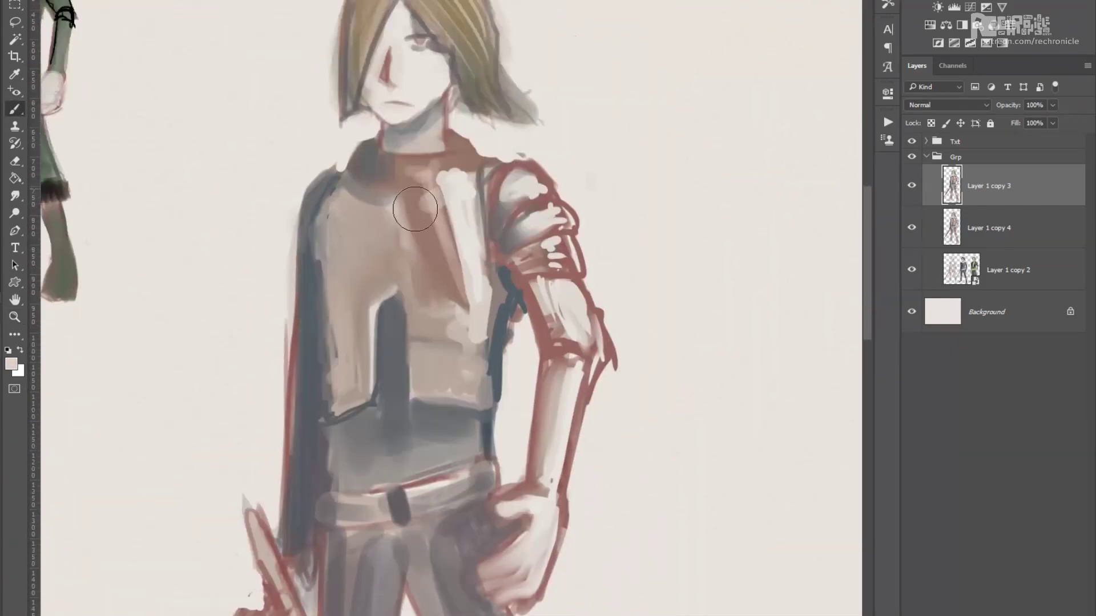
scroll(395, 226, "down", 2)
scroll(437, 230, "up", 4)
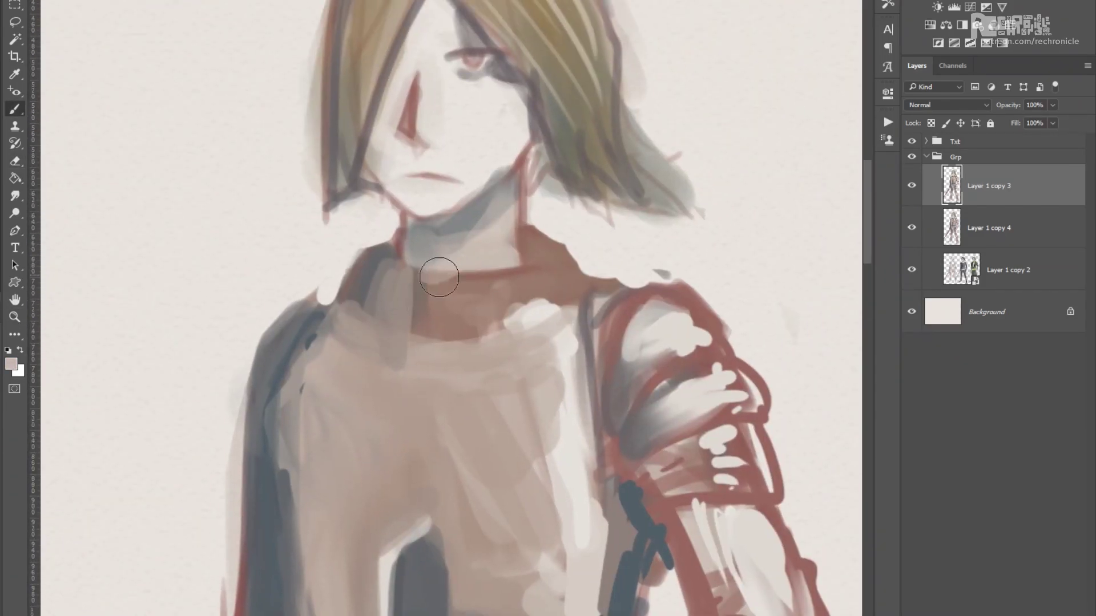
left_click_drag(439, 276, 435, 296)
scroll(435, 296, "down", 2)
left_click(458, 299, "alt")
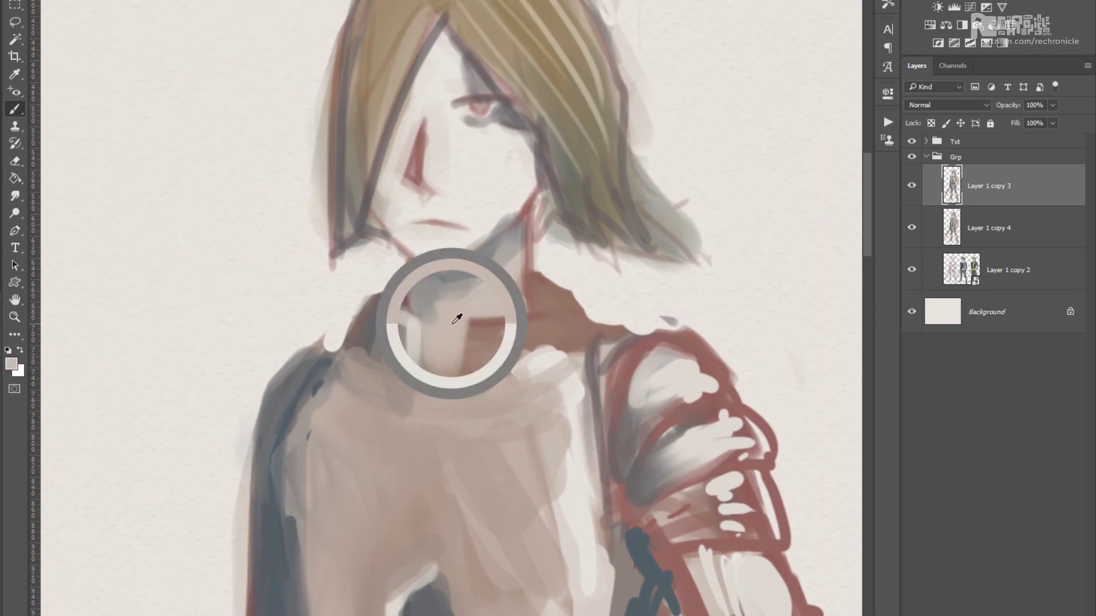
Clean up the outer edges of the collar and blend its front with brown and pale paint.
scroll(471, 324, "up", 2)
scroll(496, 285, "down", 2)
scroll(447, 264, "up", 5)
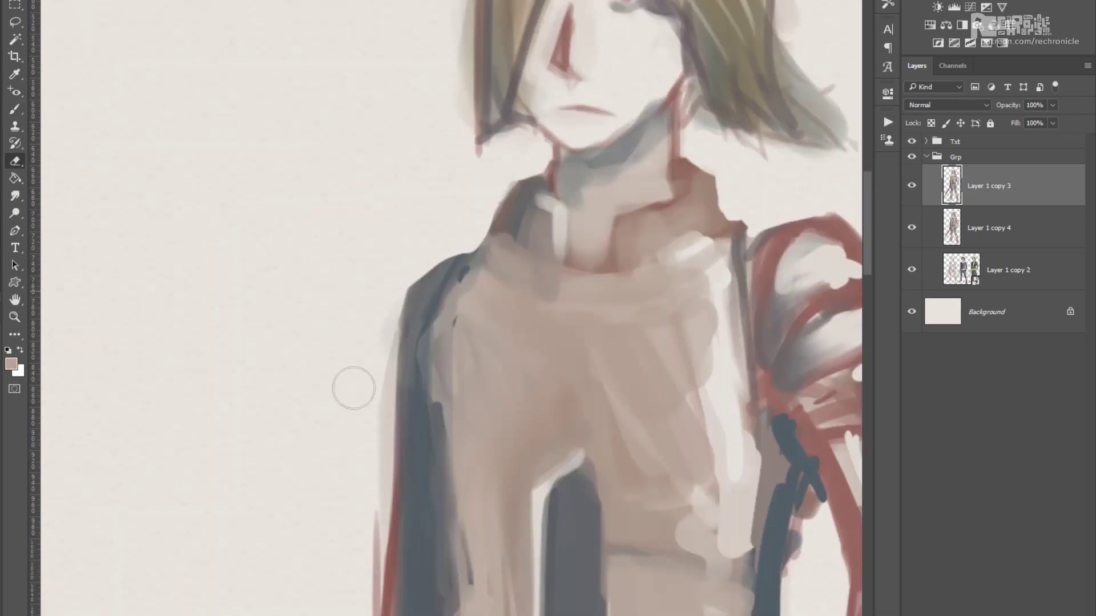
left_click(359, 284, "alt")
scroll(472, 318, "down", 3)
scroll(399, 372, "up", 2)
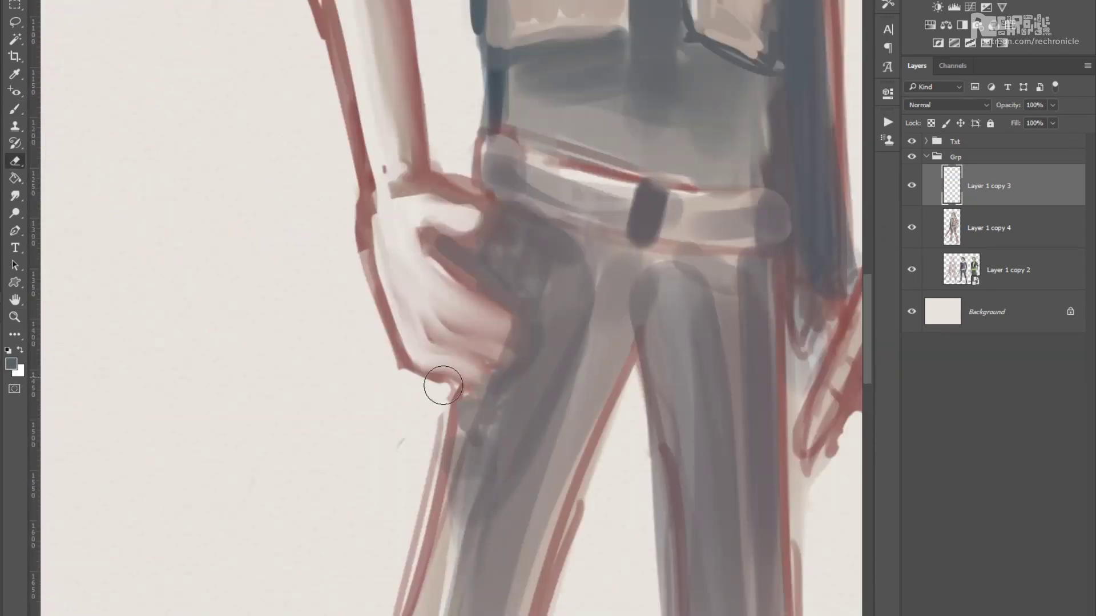
Fill both trouser legs with a more even dark purple-grey, covering the light streaks.
scroll(486, 207, "down", 1)
scroll(486, 207, "up", 1)
scroll(455, 251, "down", 1)
scroll(449, 269, "up", 1)
scroll(445, 274, "down", 1)
scroll(419, 413, "up", 1)
left_click(419, 413, "alt")
scroll(450, 408, "right", 3)
left_click(481, 405, "alt")
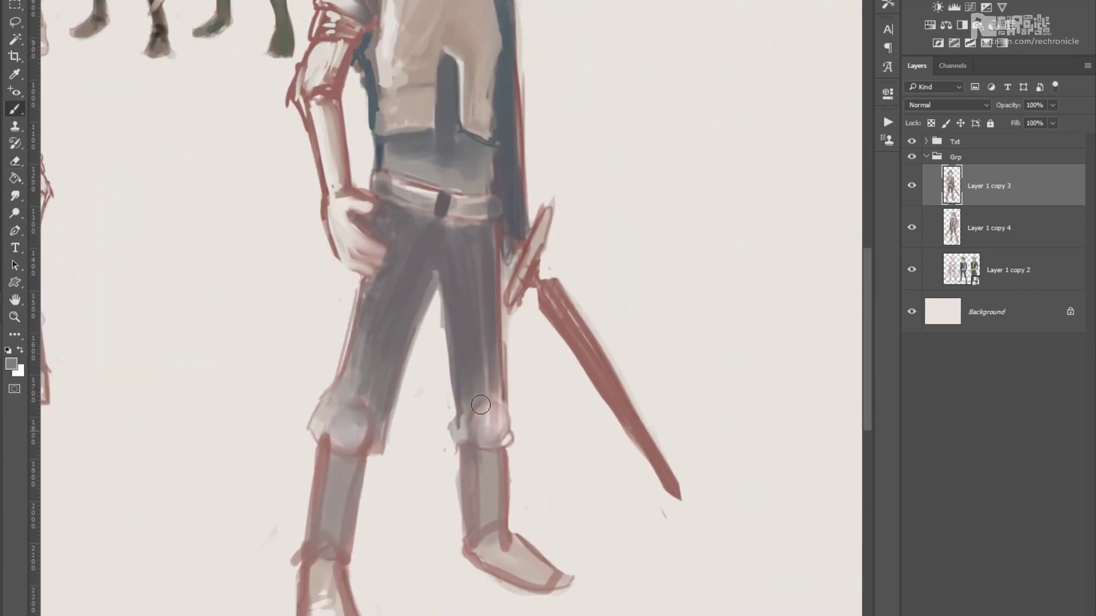
Paint blue-grey shading along the side of the chest plate beneath the armoured arm.
scroll(484, 287, "down", 2)
scroll(513, 245, "up", 3)
scroll(383, 284, "up", 2)
left_click(383, 283, "alt")
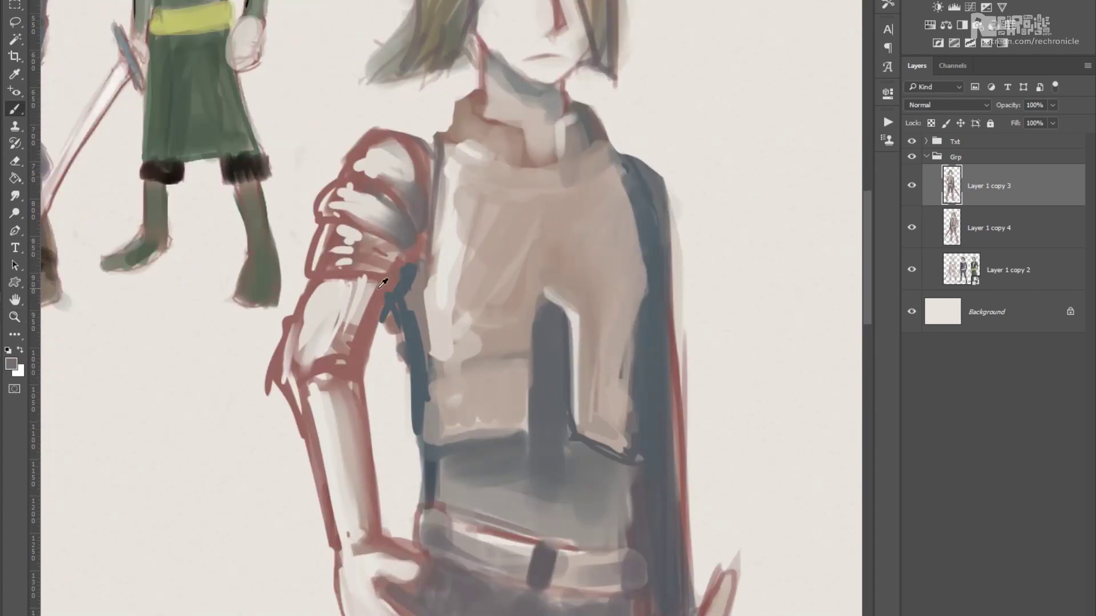
left_click_drag(430, 431, 400, 286)
left_click_drag(425, 354, 468, 308)
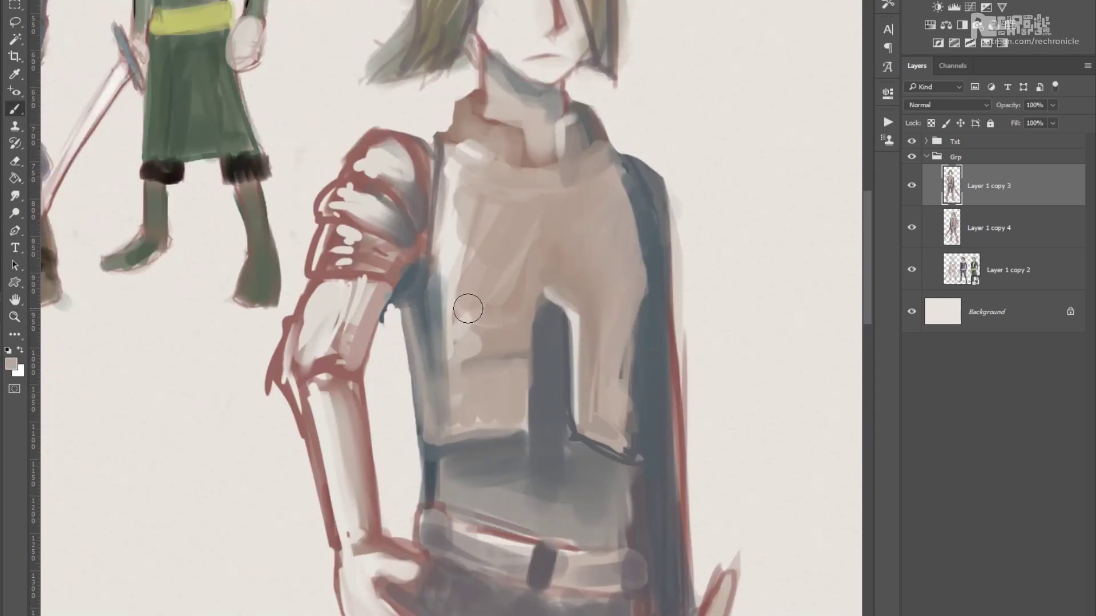
Blend a pale highlight across the chest plate and paint a grey seam down its centre.
left_click_drag(454, 261, 538, 211)
left_click_drag(615, 270, 523, 318)
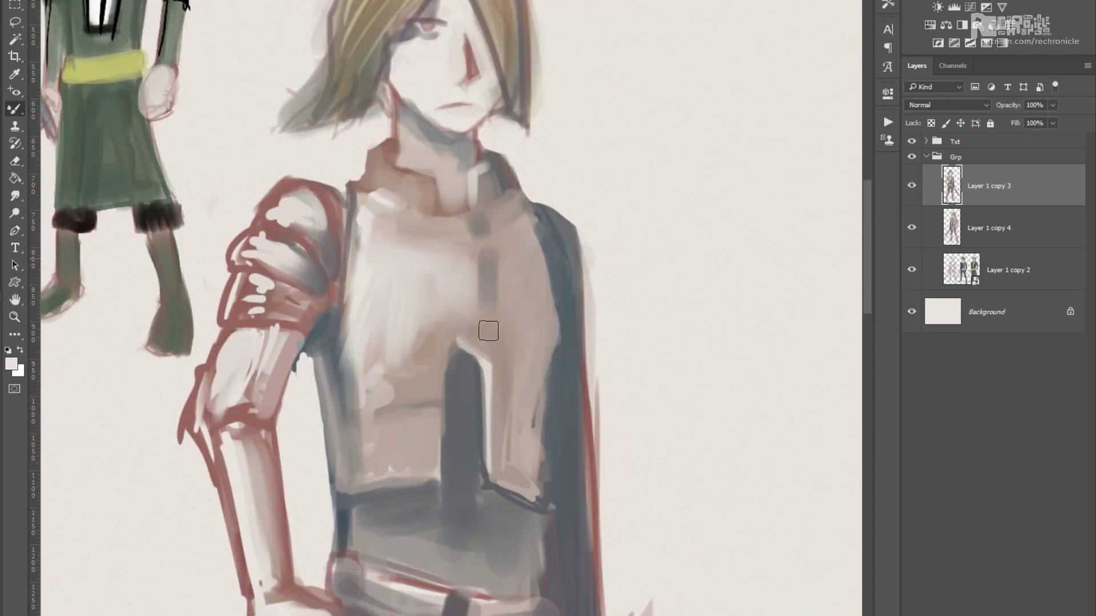
scroll(488, 330, "down", 2)
scroll(491, 345, "up", 2)
scroll(494, 325, "up", 1)
mouse_move(436, 271)
left_mouse_down()
mouse_move(564, 251)
mouse_move(541, 160)
mouse_move(587, 203)
left_mouse_up()
key("e")
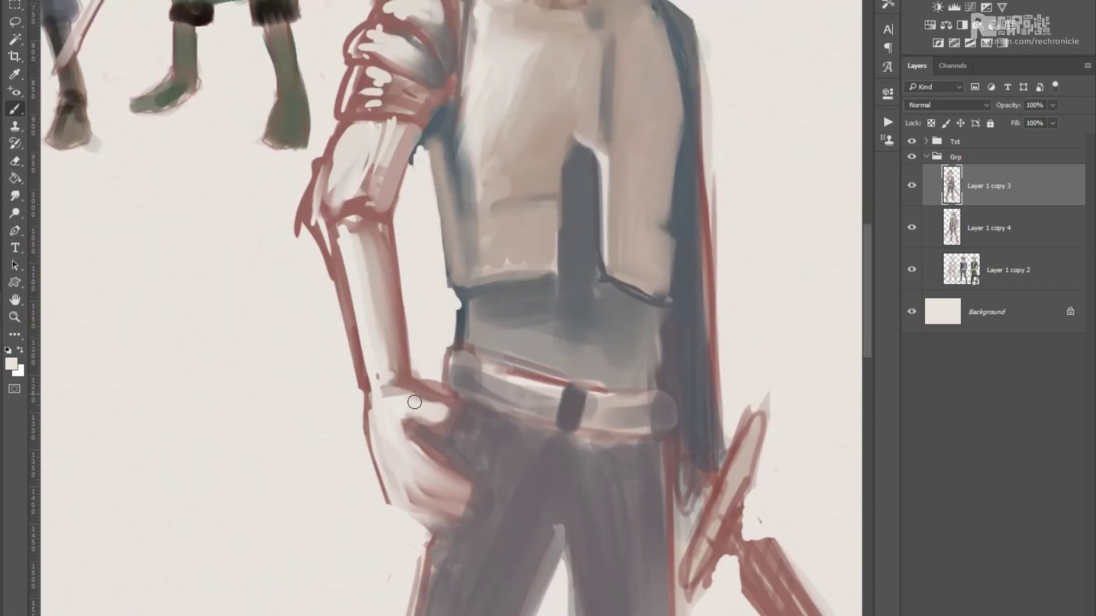
Add a grey cuff at the wrist of the hip hand and extend the dark shading over the outer thigh.
left_click_drag(445, 437, 450, 343)
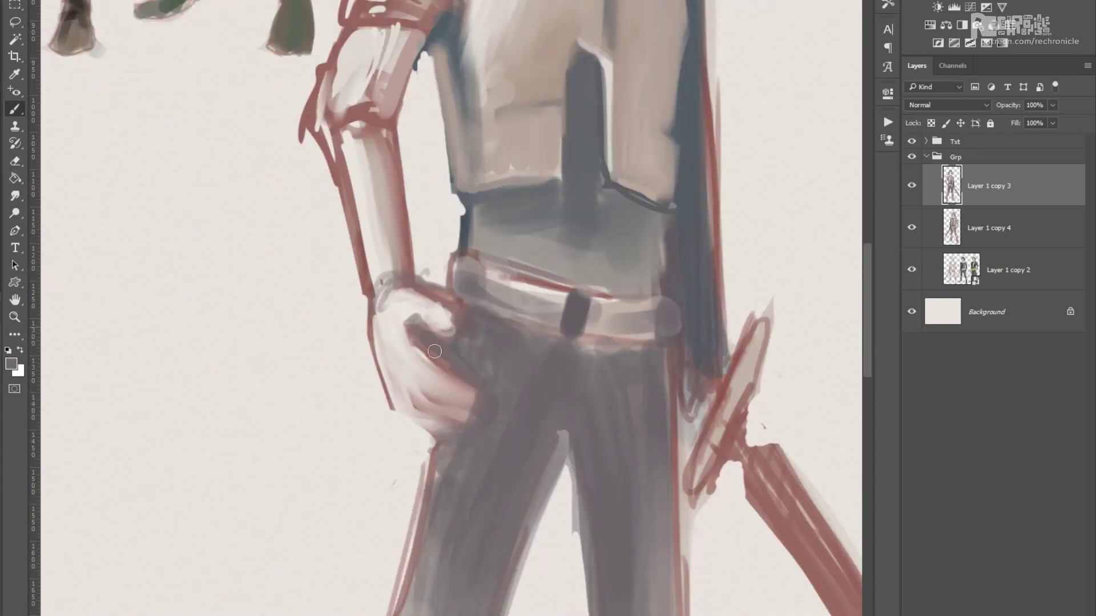
scroll(372, 250, "down", 3)
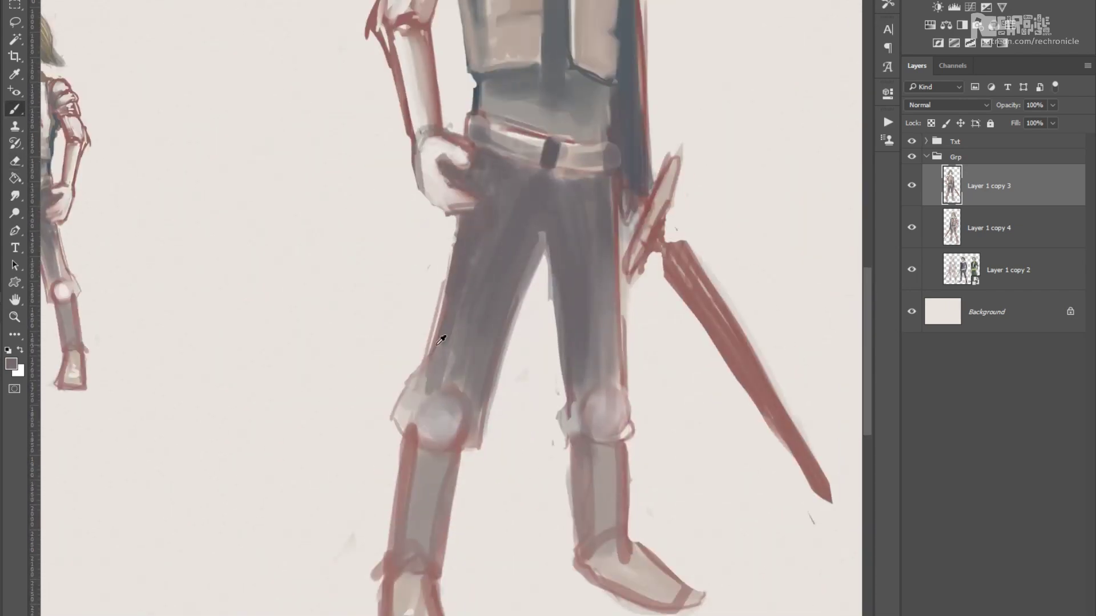
scroll(424, 403, "up", 1)
scroll(423, 403, "down", 2)
left_click(428, 323, "alt")
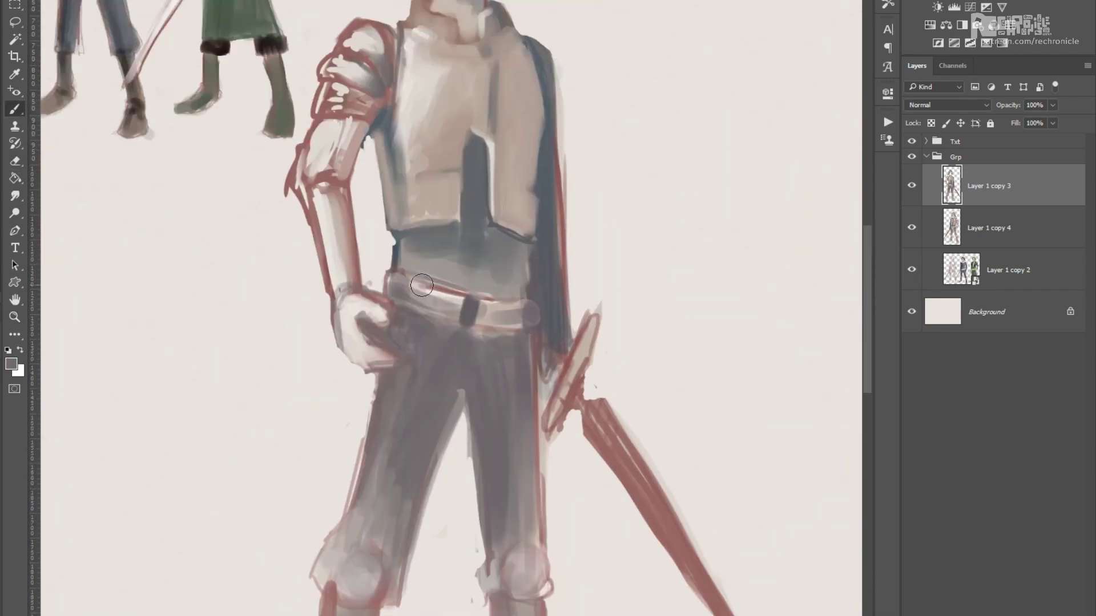
Smooth the grey cloth above the belt and blend brown along the lower part of the chest plate.
scroll(449, 295, "up", 2)
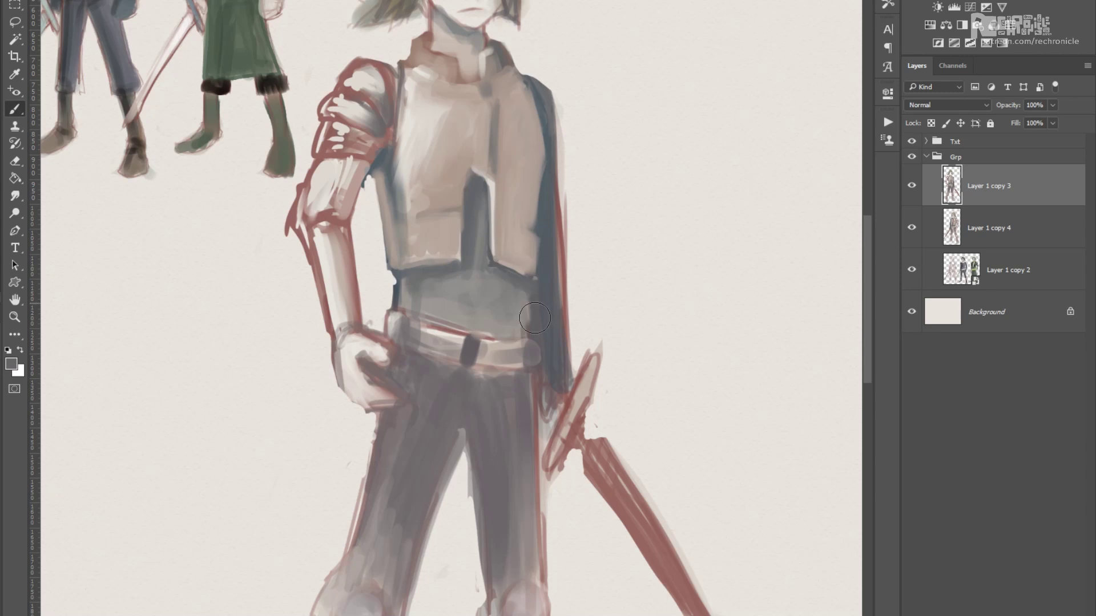
scroll(532, 301, "up", 2)
scroll(477, 257, "up", 1)
scroll(400, 295, "down", 2)
left_click(318, 378, "alt")
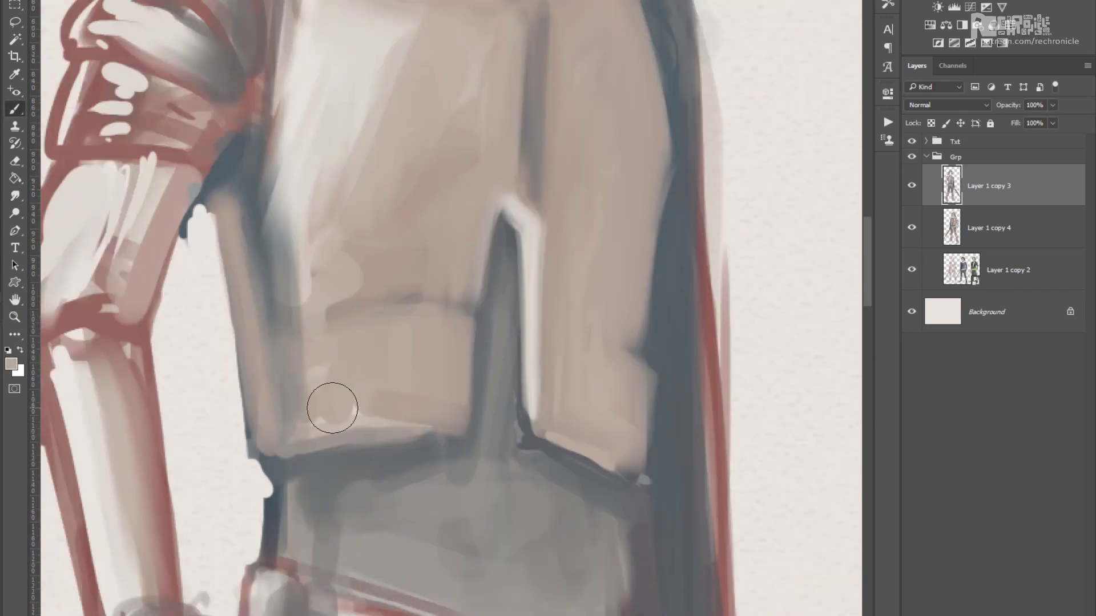
scroll(318, 379, "down", 1)
left_click(453, 228, "alt")
scroll(484, 263, "up", 2)
left_click(442, 282, "alt")
scroll(507, 336, "up", 2)
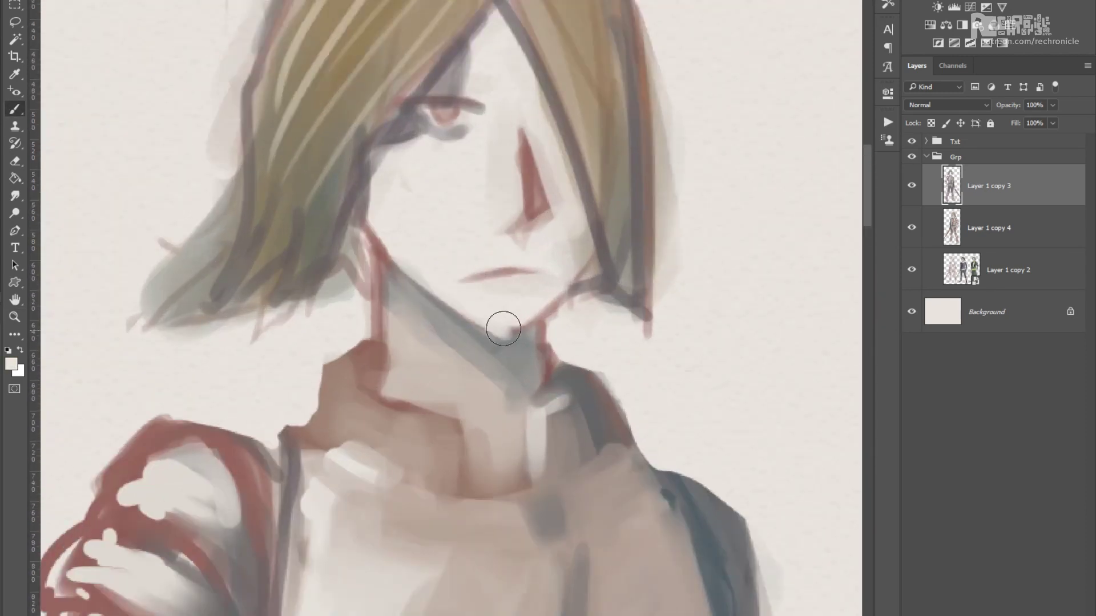
Repaint the hair in a deeper brown and trim its outer ends into pointed strands.
scroll(503, 335, "down", 2)
left_click(372, 284, "alt")
scroll(371, 284, "down", 2)
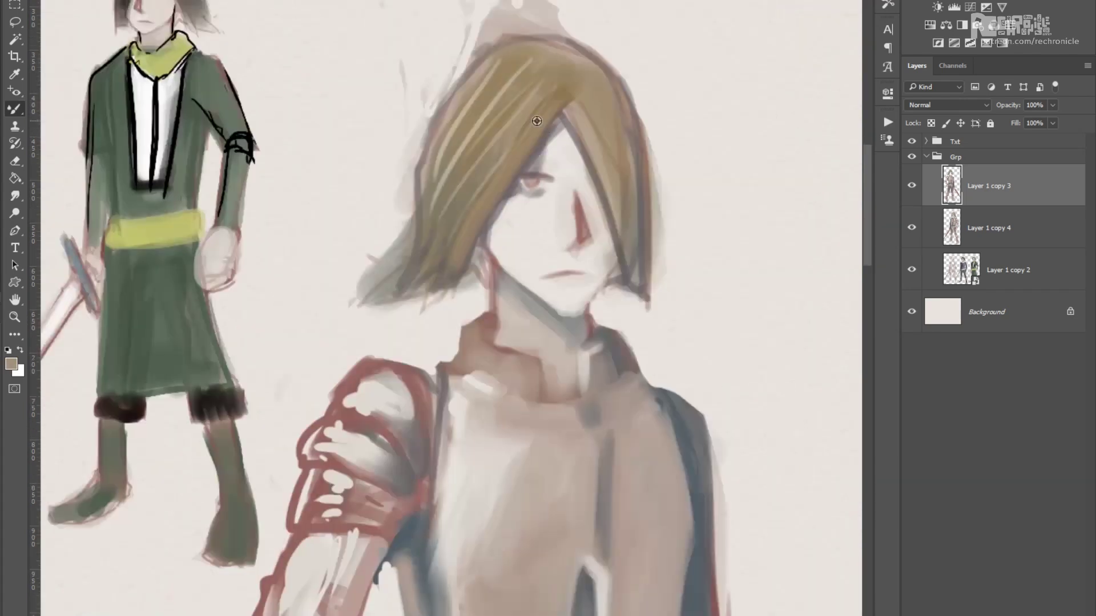
scroll(480, 175, "up", 1)
key("e")
scroll(328, 341, "down", 2)
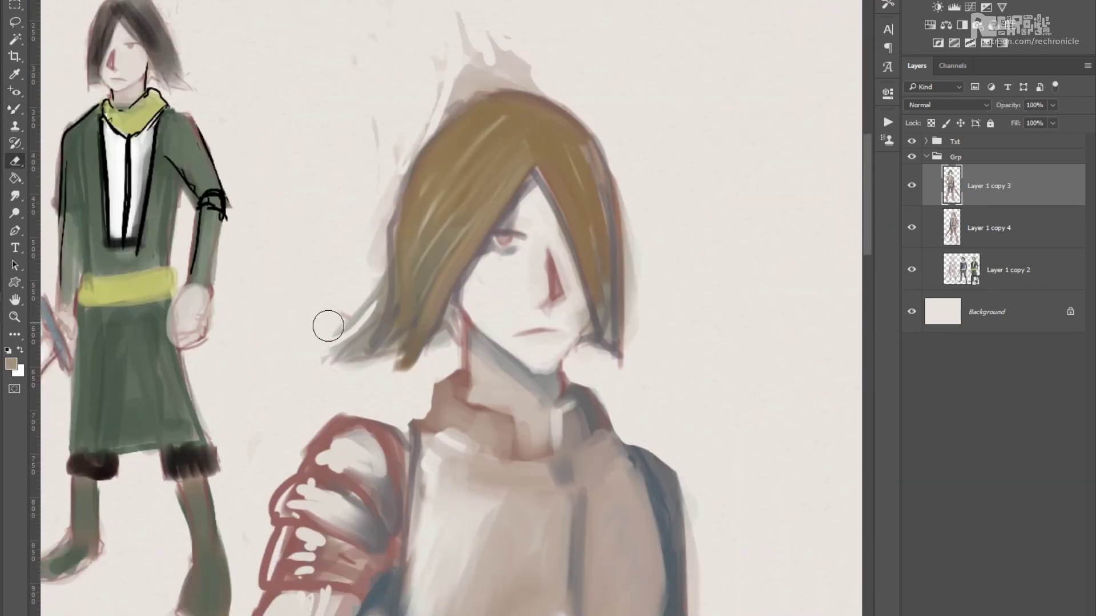
left_click_drag(455, 311, 272, 265)
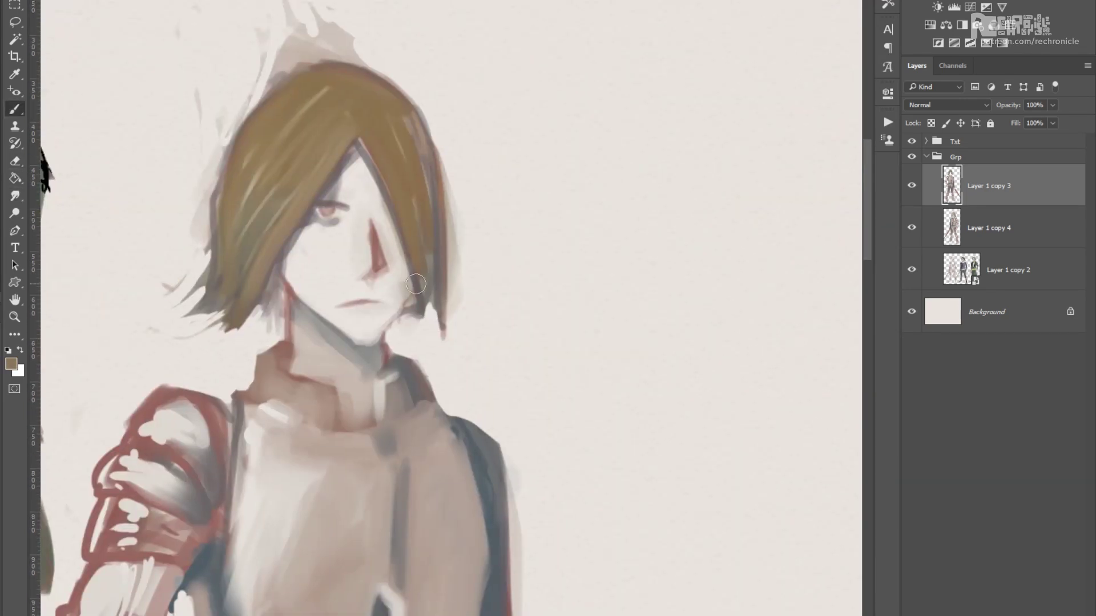
Refine the face by defining the eye in muted red and softening the shading around the nose.
scroll(502, 225, "up", 2)
scroll(513, 267, "up", 1)
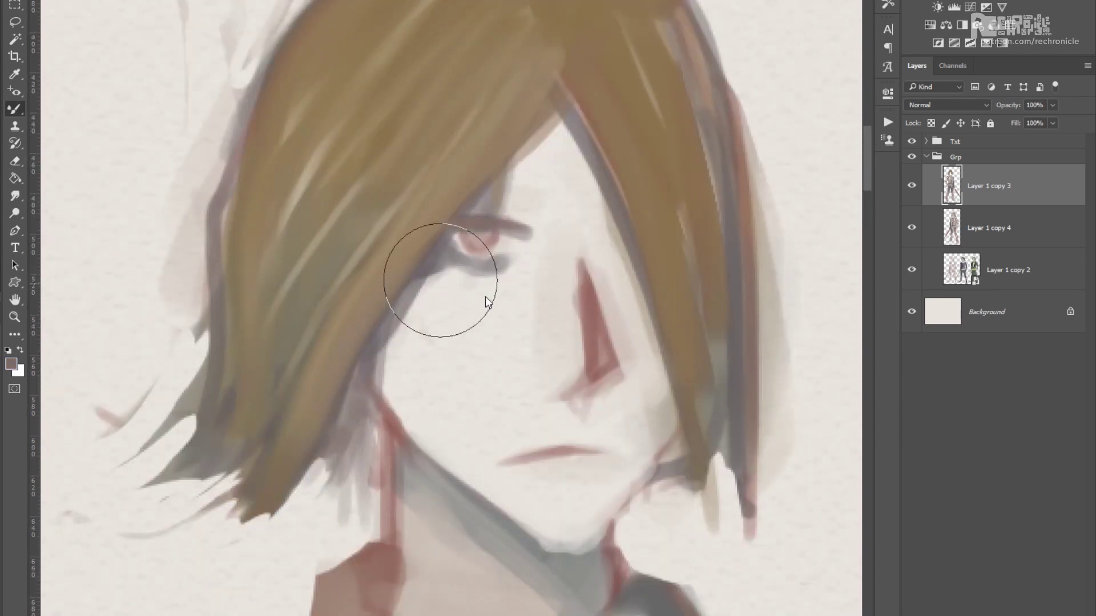
scroll(444, 271, "right", 2)
scroll(477, 261, "left", 1)
scroll(489, 299, "right", 1)
scroll(466, 334, "right", 2)
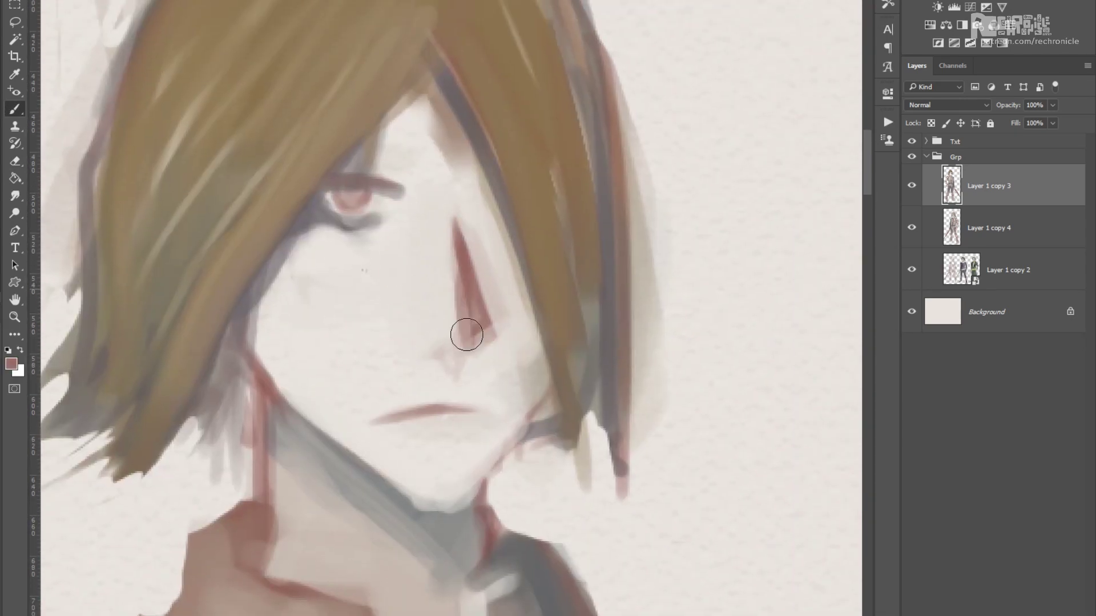
scroll(466, 335, "up", 2)
scroll(428, 326, "left", 2)
Darken the shadow under the chin with a larger black brush.
key("d")
key("bracketright")
key("bracketright")
scroll(440, 325, "down", 5)
left_click_drag(548, 308, 498, 314)
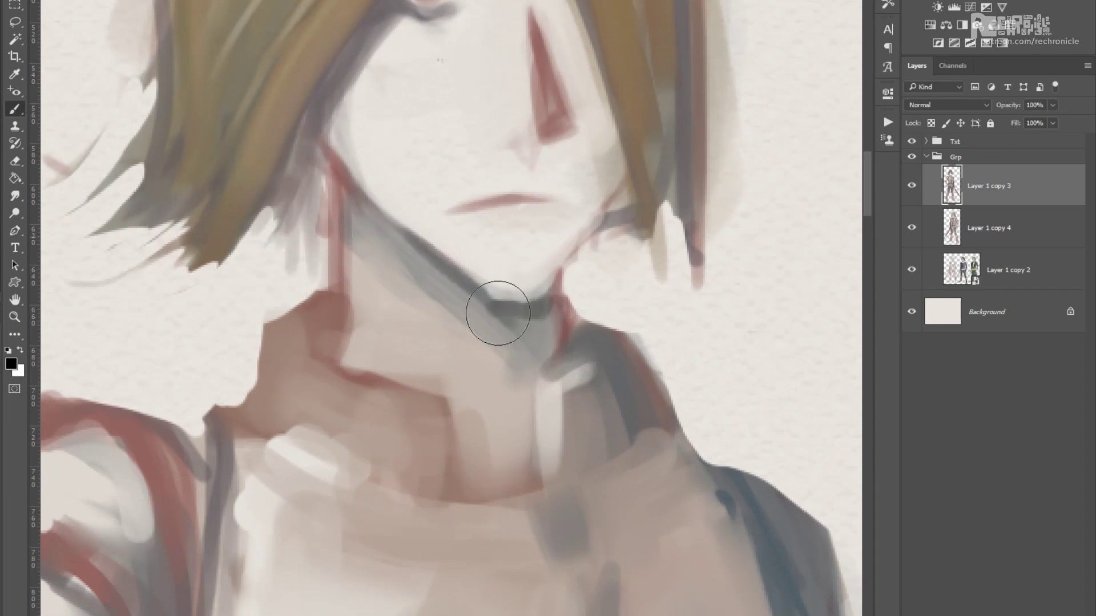
Reshape the collar into a raised brown rim with a pale highlight along its edge.
scroll(482, 299, "down", 1)
scroll(483, 319, "down", 3)
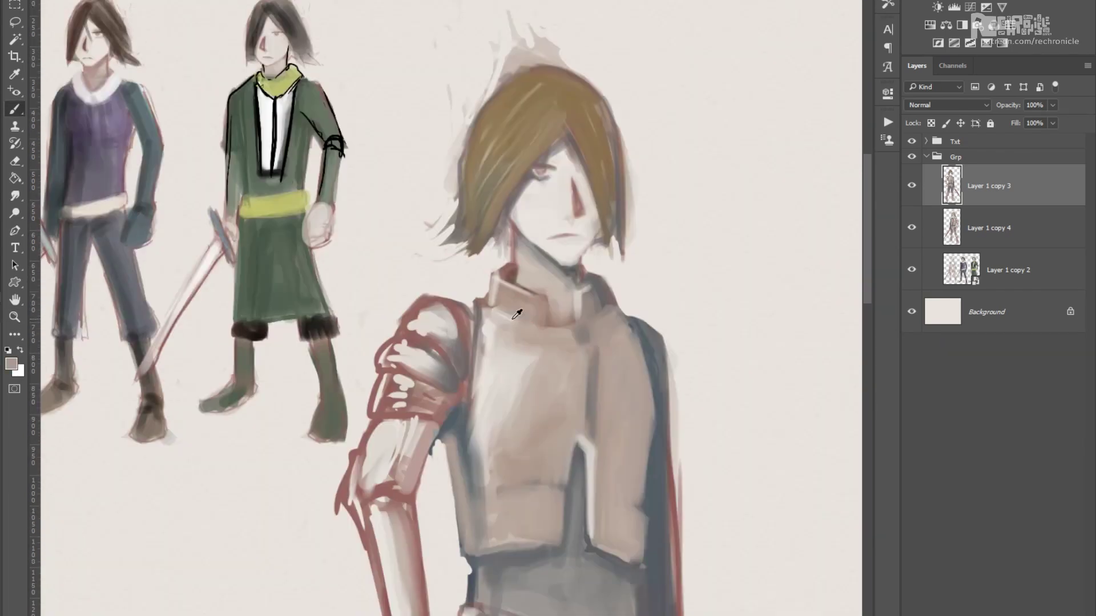
scroll(514, 310, "up", 3)
scroll(496, 280, "up", 2)
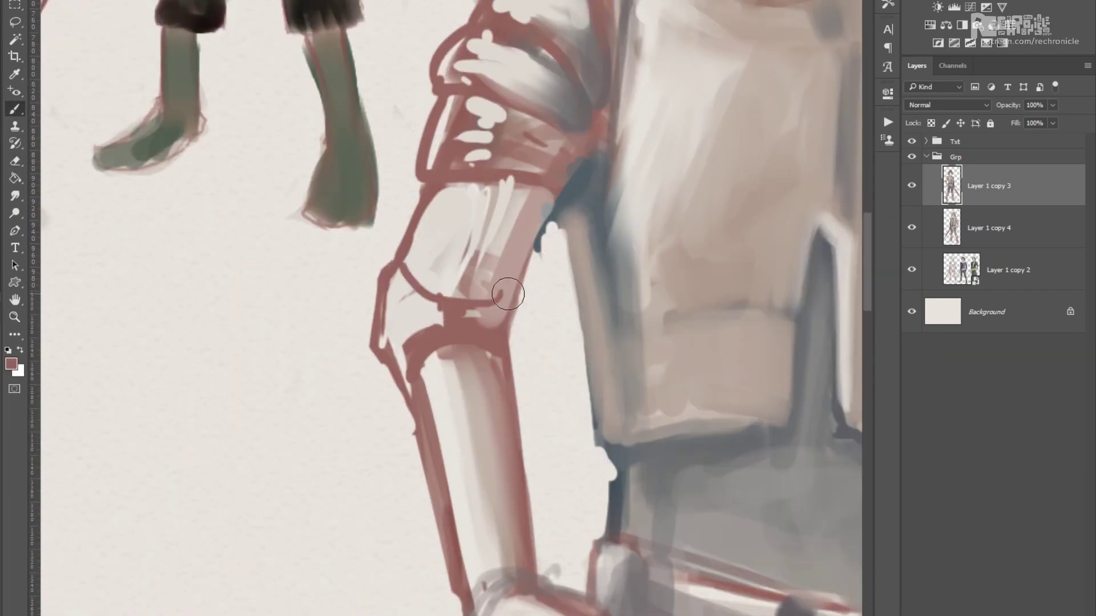
Outline the elbow joint, upper arm and shoulder plates with dark blue lines.
left_click_drag(465, 320, 513, 251)
left_click_drag(445, 206, 428, 309)
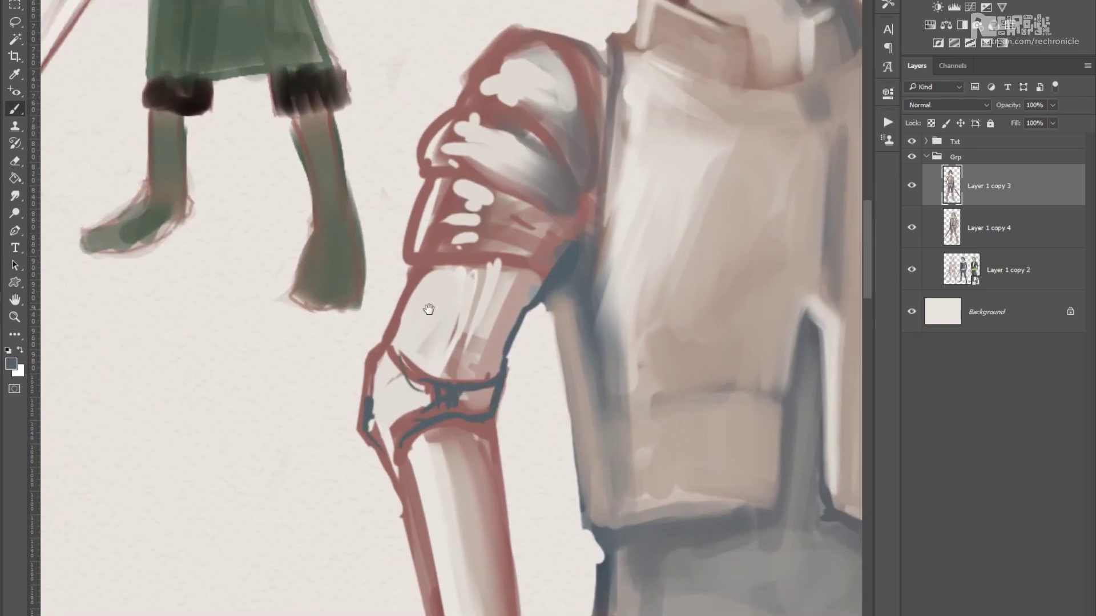
scroll(428, 309, "down", 3)
scroll(463, 268, "up", 2)
key("e")
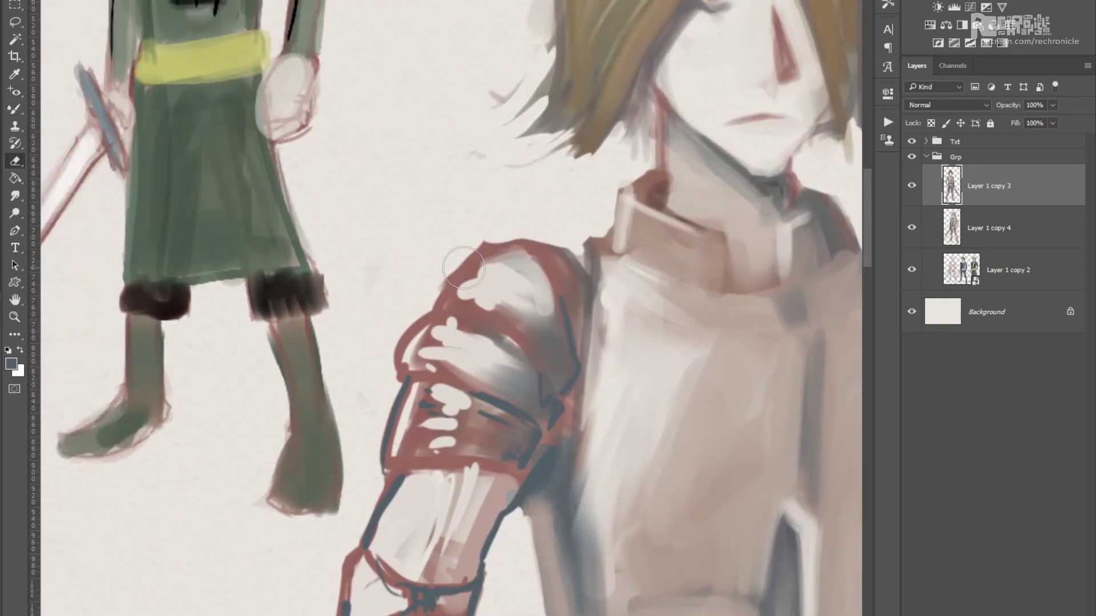
Select the sword and adjust its placement beside the figure with Free Transform.
scroll(463, 268, "down", 2)
key("b")
scroll(516, 345, "down", 3)
key("ctrl+t")
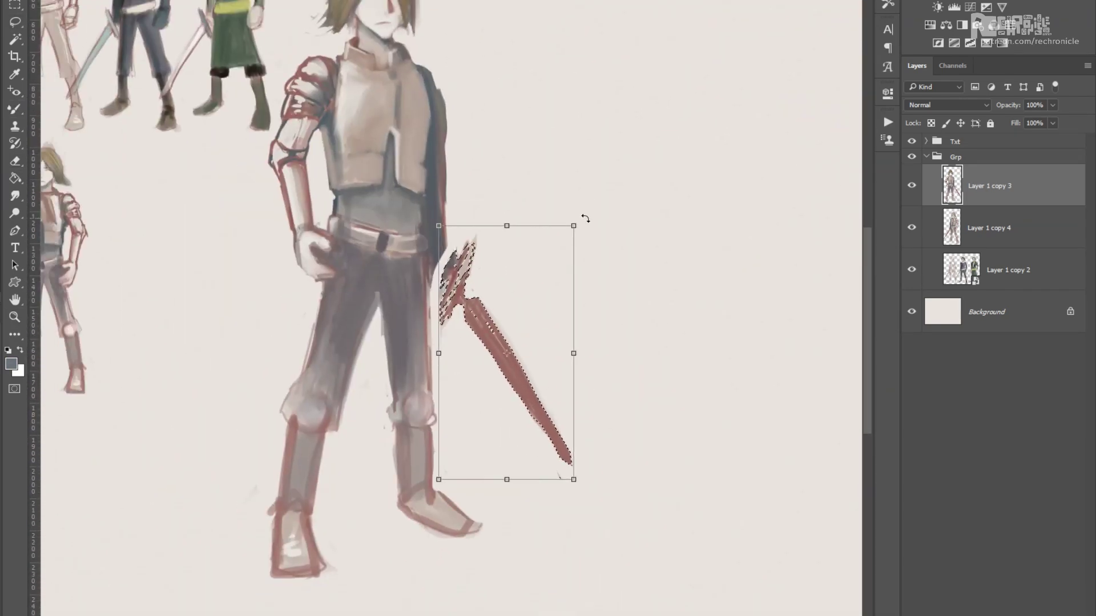
key("Return")
Turn the cape side into a slim dark arm with a hand gripping the sword.
scroll(428, 293, "up", 3)
key("e")
scroll(462, 326, "down", 1)
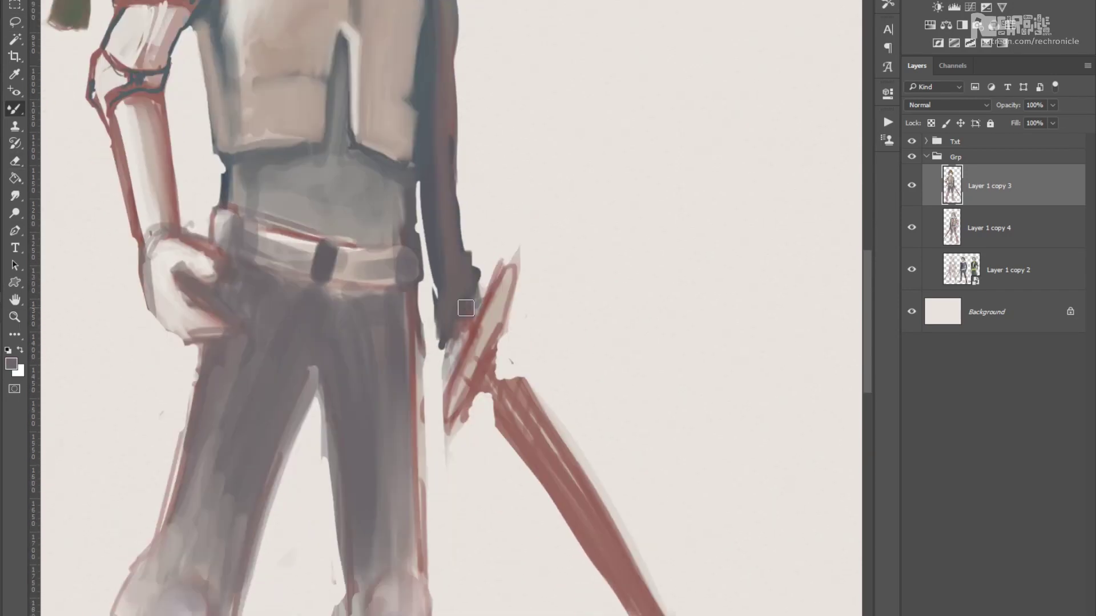
left_click_drag(460, 306, 485, 311)
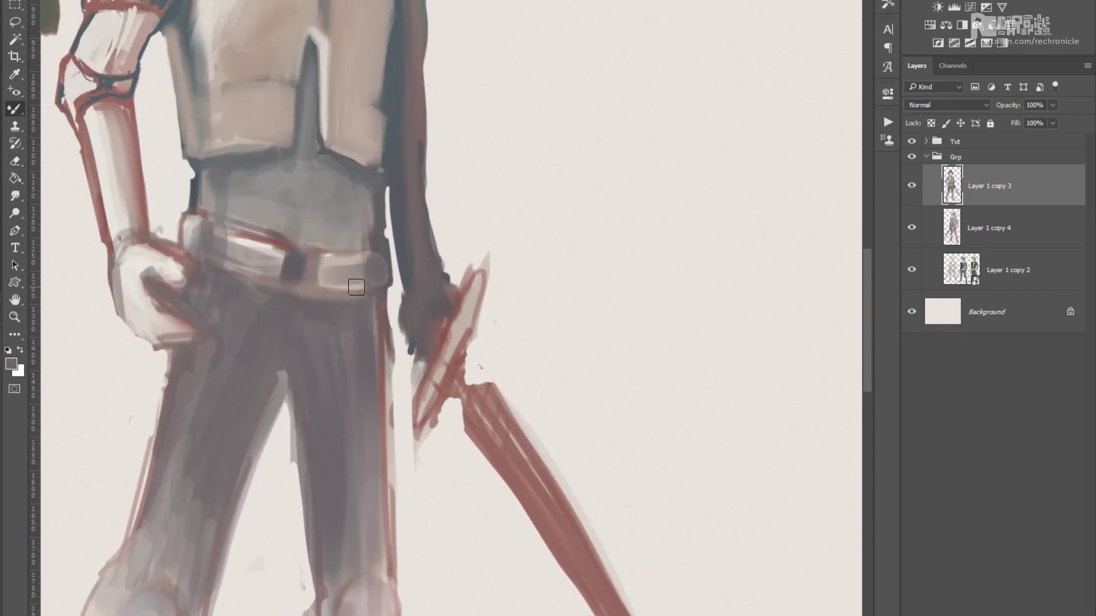
scroll(445, 153, "down", 3)
Shade the armoured forearm and elbow in grey-brown and trim the arm's outer red contour.
scroll(484, 272, "up", 5)
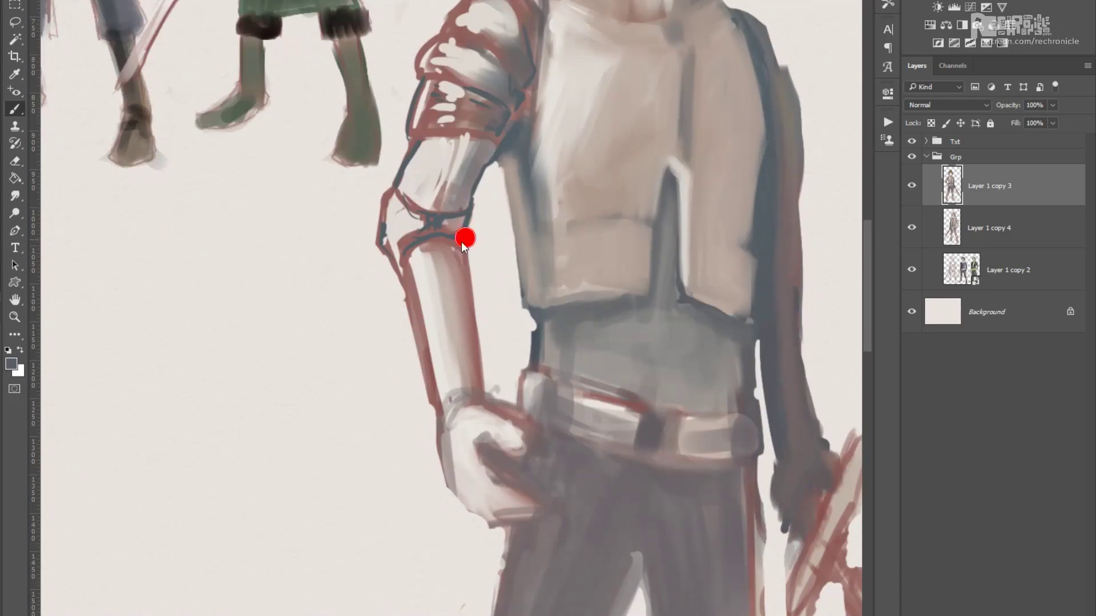
scroll(507, 446, "down", 3)
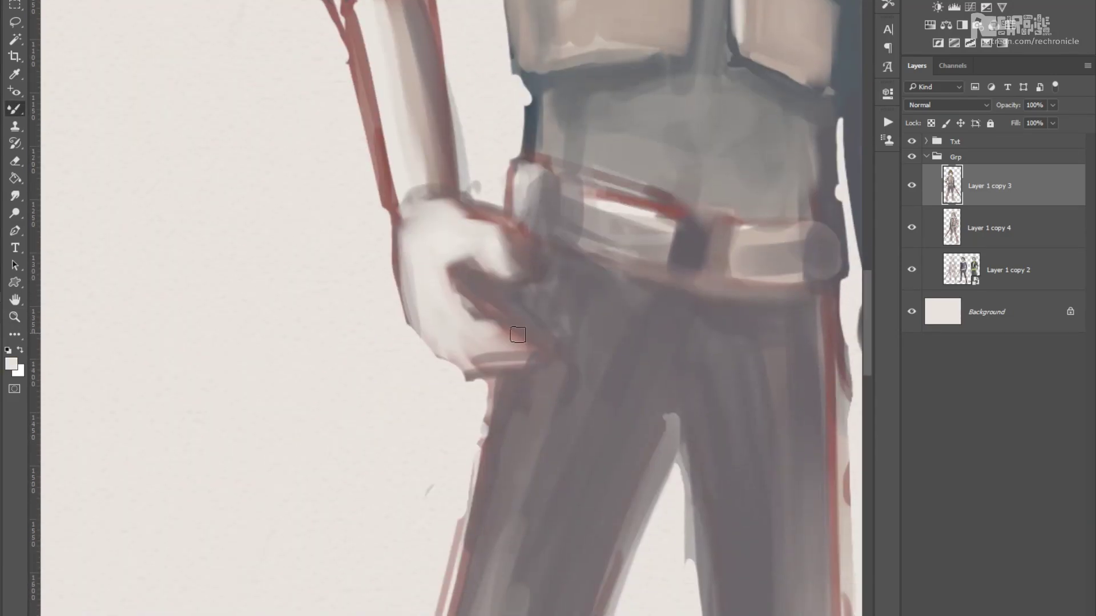
scroll(478, 366, "up", 1)
scroll(455, 368, "up", 10)
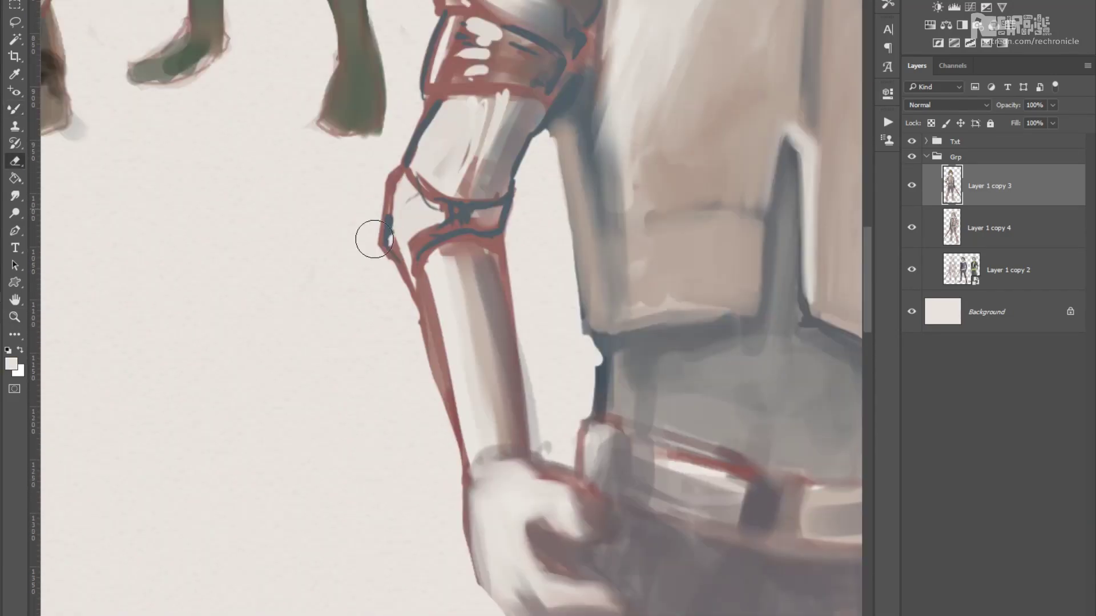
scroll(498, 267, "up", 3)
scroll(497, 267, "right", 2)
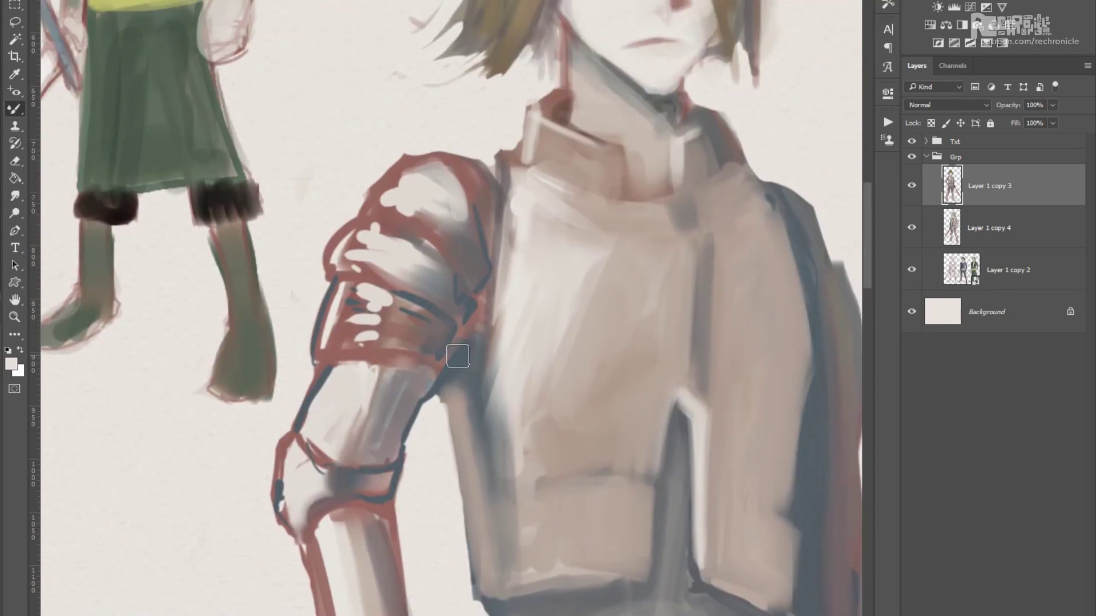
Add dark lines to the collar opening and shade the centre seam of the chest plate.
scroll(521, 256, "down", 2)
mouse_move(466, 212)
left_mouse_down()
mouse_move(474, 252)
mouse_move(457, 271)
mouse_move(483, 285)
left_mouse_up()
scroll(488, 228, "up", 2)
left_click_drag(497, 388, 487, 229)
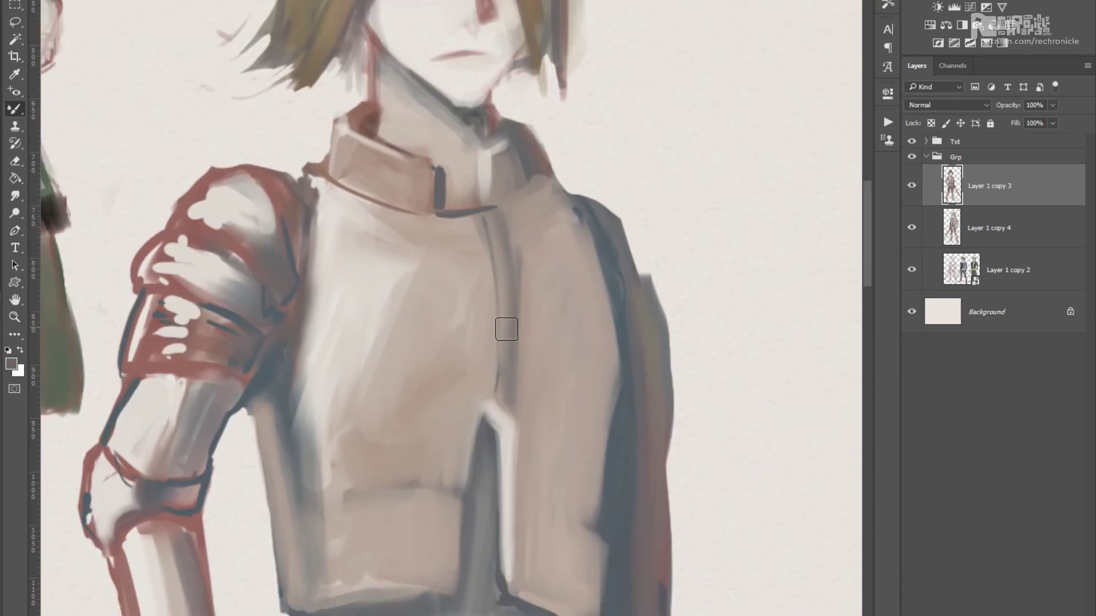
left_click_drag(506, 275, 508, 381)
Soften the front notch and blend away the dark outline on the chest plate's lower edge.
scroll(508, 380, "down", 3)
left_click_drag(471, 276, 470, 442)
scroll(470, 442, "down", 2)
scroll(481, 373, "up", 2)
scroll(481, 373, "right", 2)
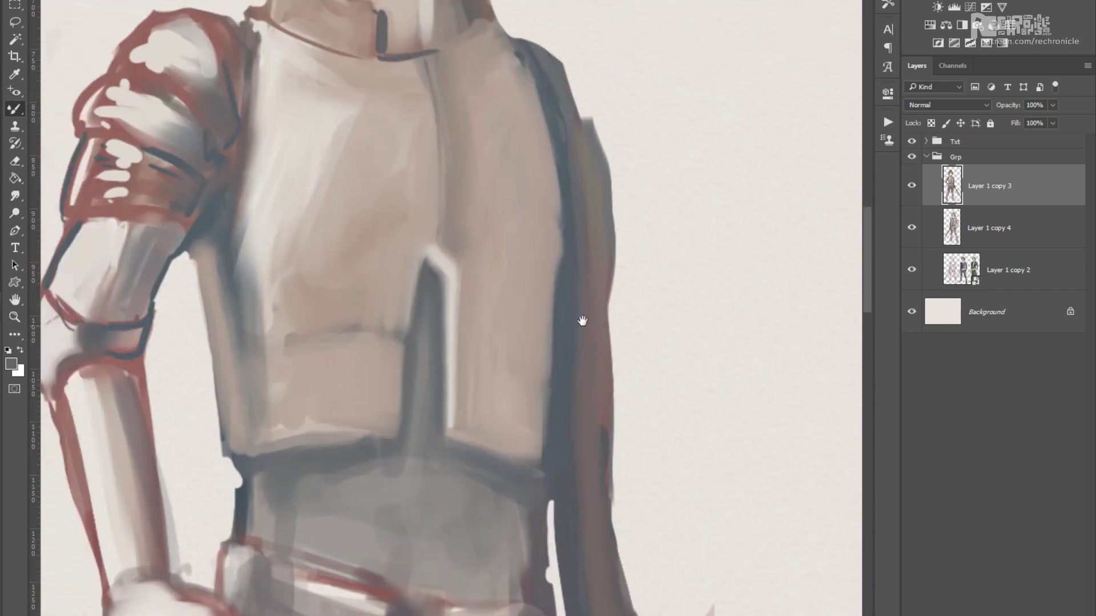
Blend the white highlights on the shoulder plates and strengthen the dark red contours between them.
scroll(497, 428, "down", 3)
key("z")
scroll(536, 314, "down", 3)
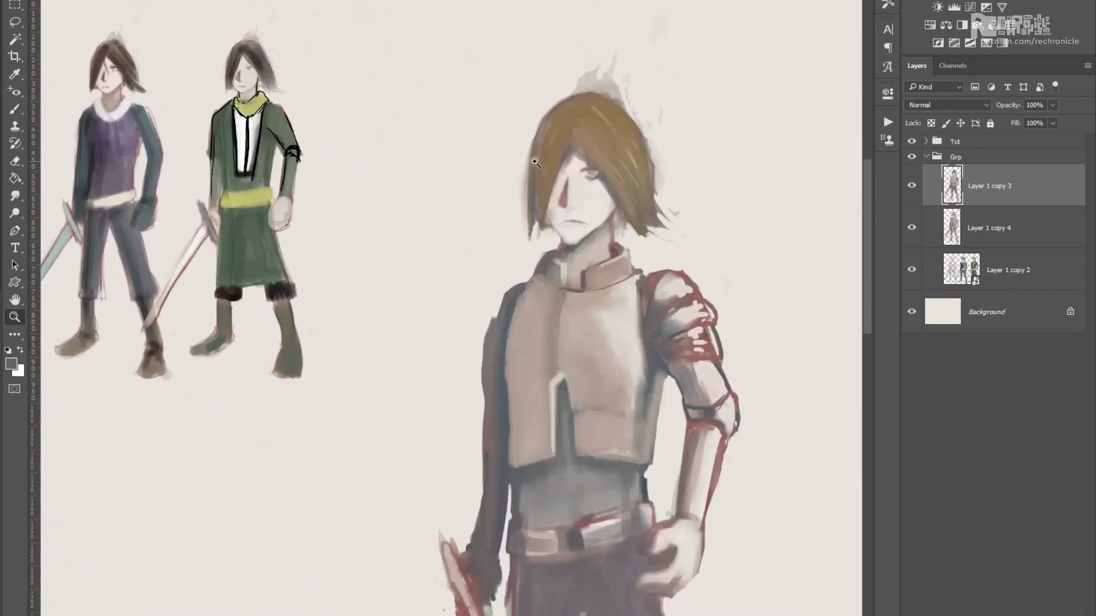
scroll(534, 162, "up", 5)
key("b")
left_click_drag(457, 200, 433, 257)
scroll(399, 399, "up", 2)
left_click_drag(502, 182, 467, 251)
mouse_move(437, 445)
left_mouse_down()
mouse_move(436, 338)
mouse_move(533, 220)
left_mouse_up()
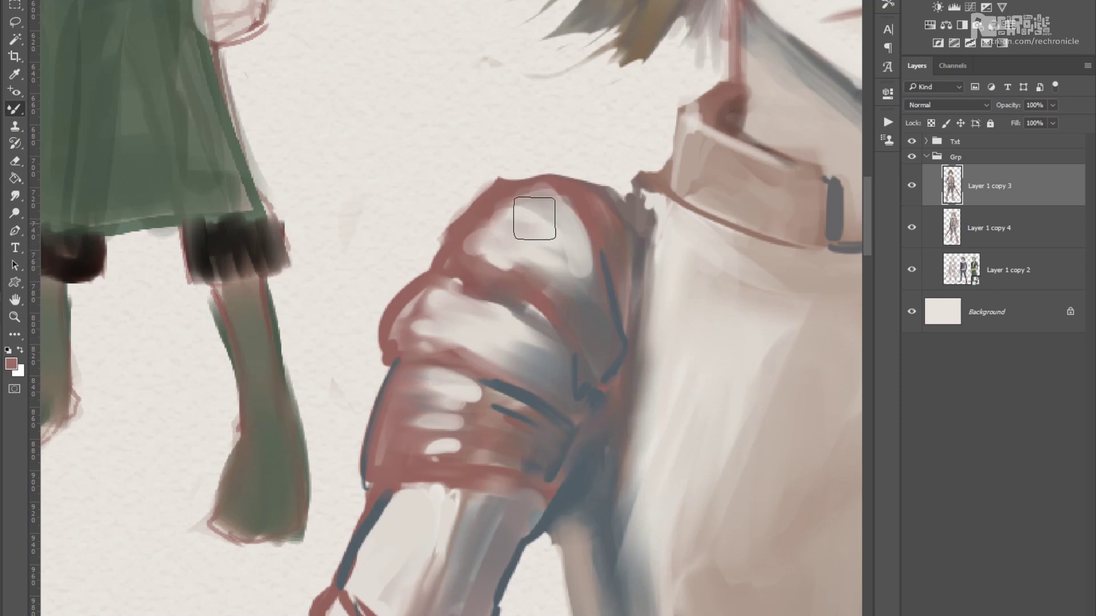
scroll(522, 177, "down", 5)
scroll(521, 177, "left", 2)
scroll(515, 215, "down", 5)
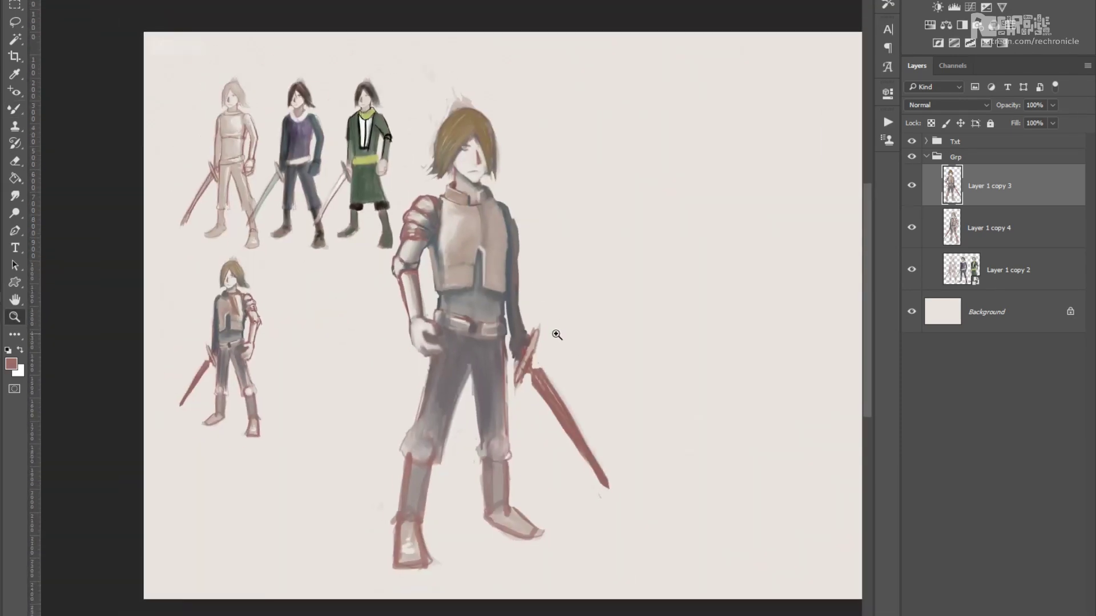
Paint muted pink light along the sword arm's outer edge and block in the gripping hand with pink-grey tones.
scroll(555, 335, "up", 5)
scroll(483, 271, "down", 3)
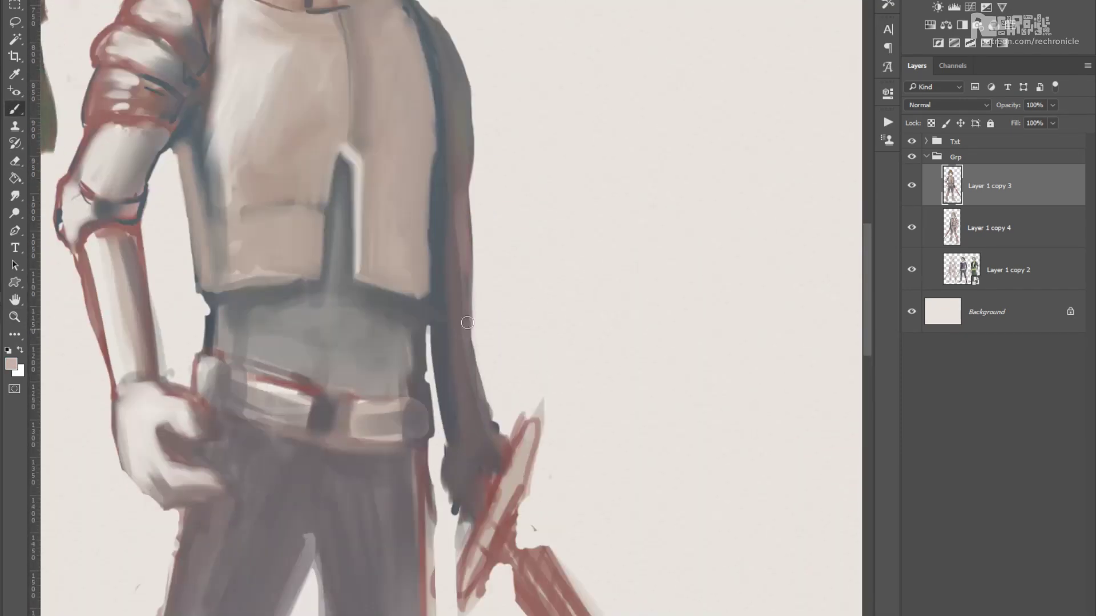
scroll(504, 377, "up", 4)
left_click(489, 369, "alt")
scroll(489, 369, "down", 4)
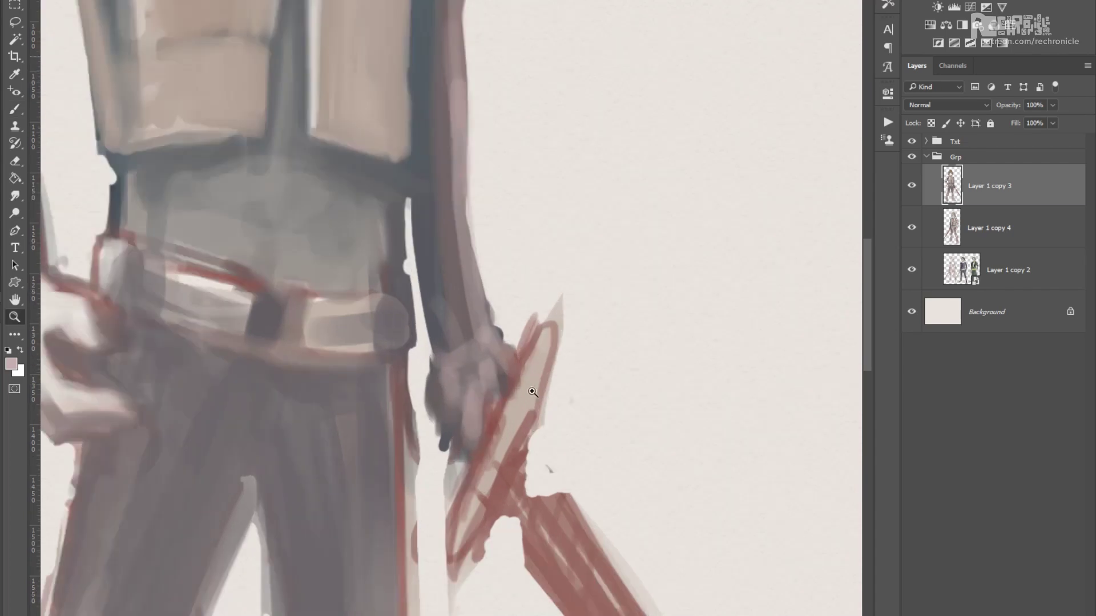
scroll(413, 331, "up", 5)
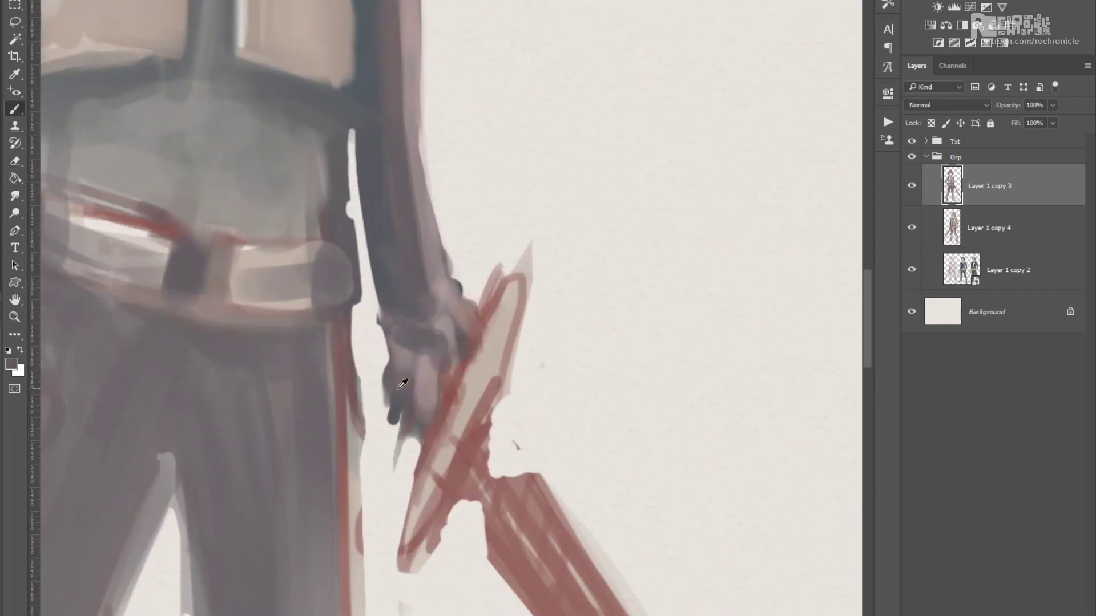
Erase rough edges around the sword hand and trim the outline of the boot's toe.
key("e")
scroll(508, 274, "down", 5)
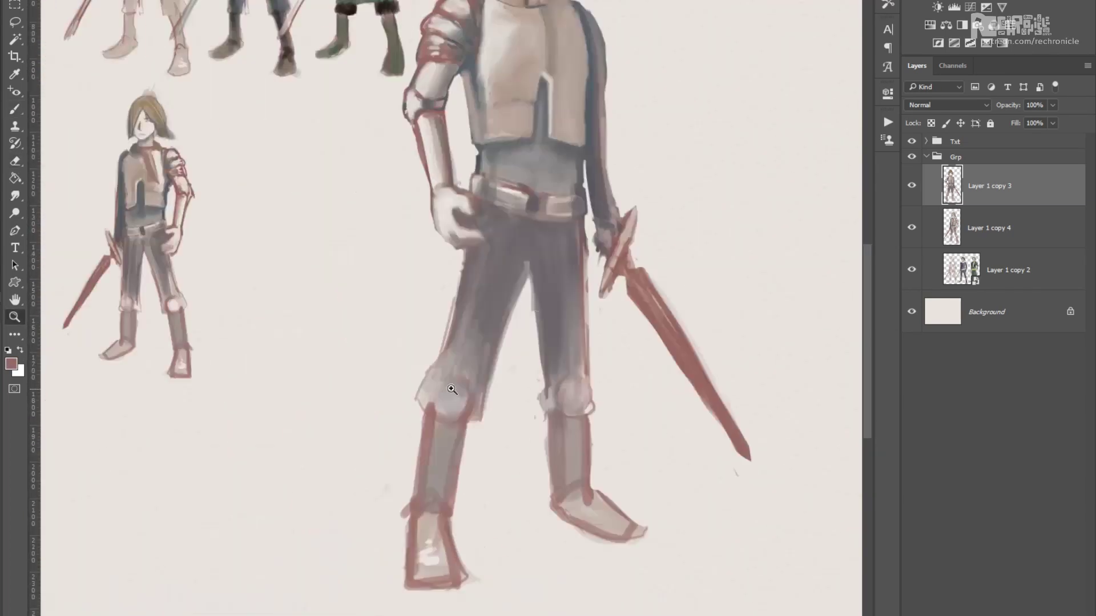
scroll(424, 384, "up", 5)
scroll(479, 354, "down", 4)
scroll(489, 313, "up", 4)
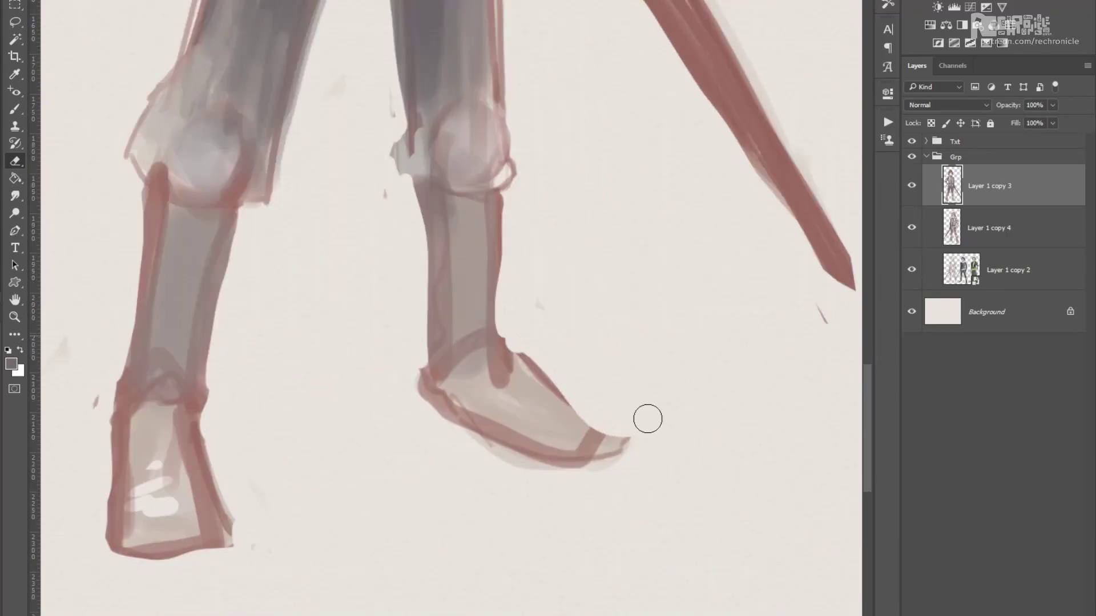
scroll(512, 422, "down", 6)
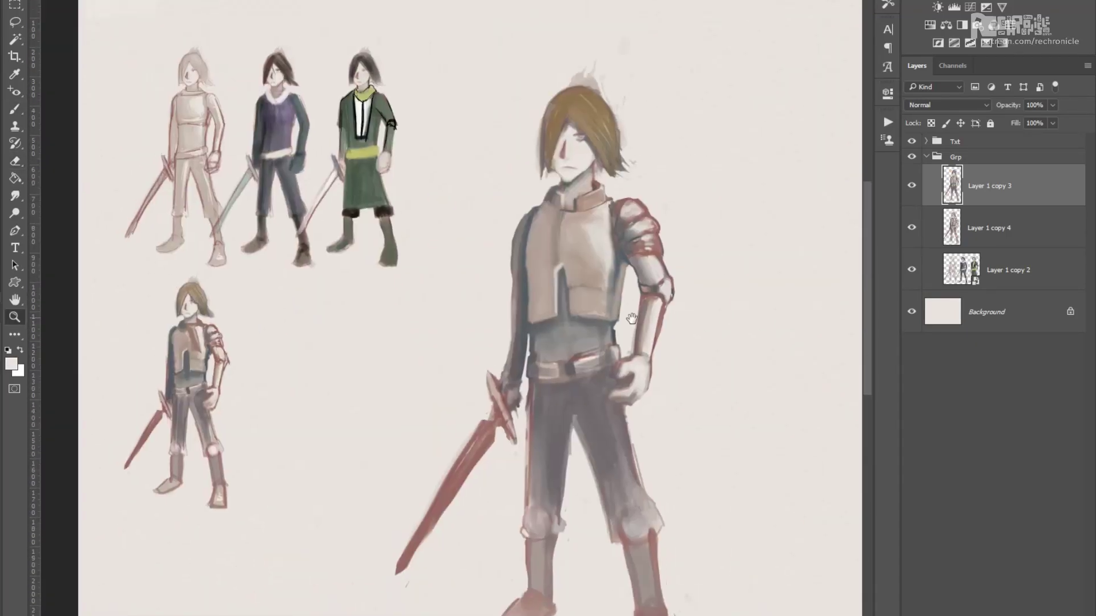
Flip the view, lasso the sword arm's forearm and paint it in smooth grey-brown shading.
scroll(427, 502, "up", 5)
left_click(427, 501, "alt")
scroll(428, 502, "up", 3)
left_click_drag(457, 274, 477, 457)
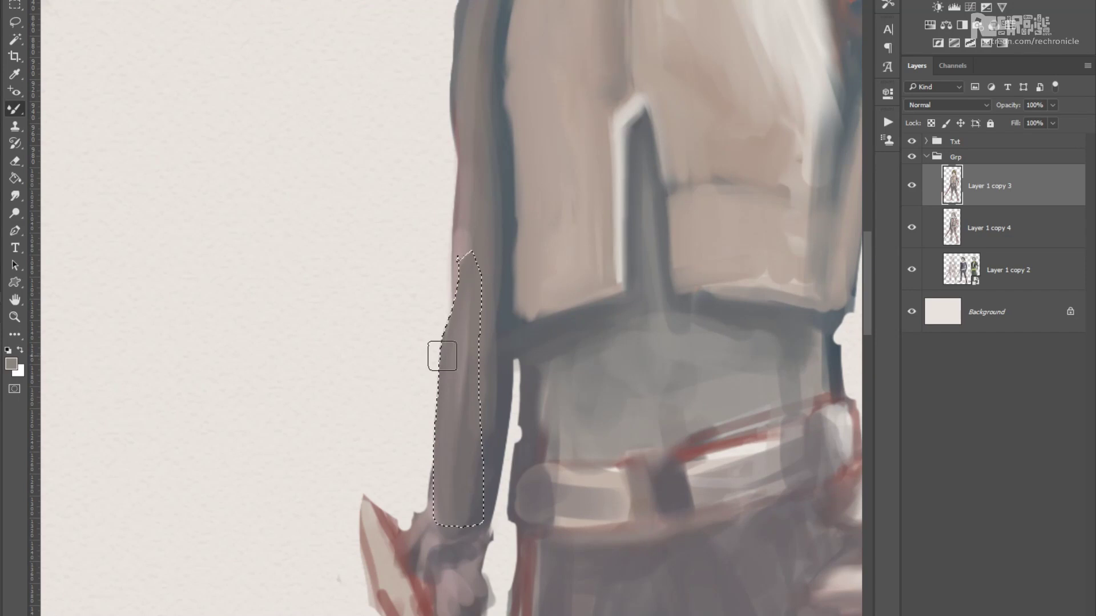
scroll(499, 288, "up", 2)
scroll(500, 289, "down", 2)
scroll(440, 183, "up", 2)
scroll(455, 216, "down", 2)
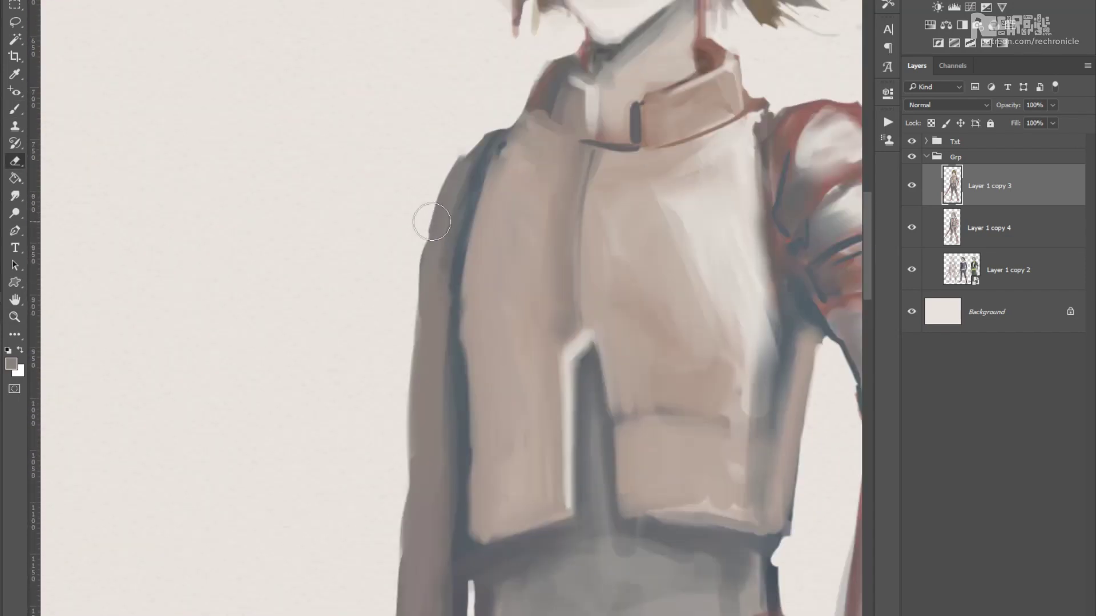
Erase along the sword arm from shoulder to wrist to give it a cleaner contour.
key("e")
scroll(430, 215, "up", 2)
scroll(416, 209, "down", 3)
scroll(442, 201, "up", 2)
scroll(445, 286, "down", 2)
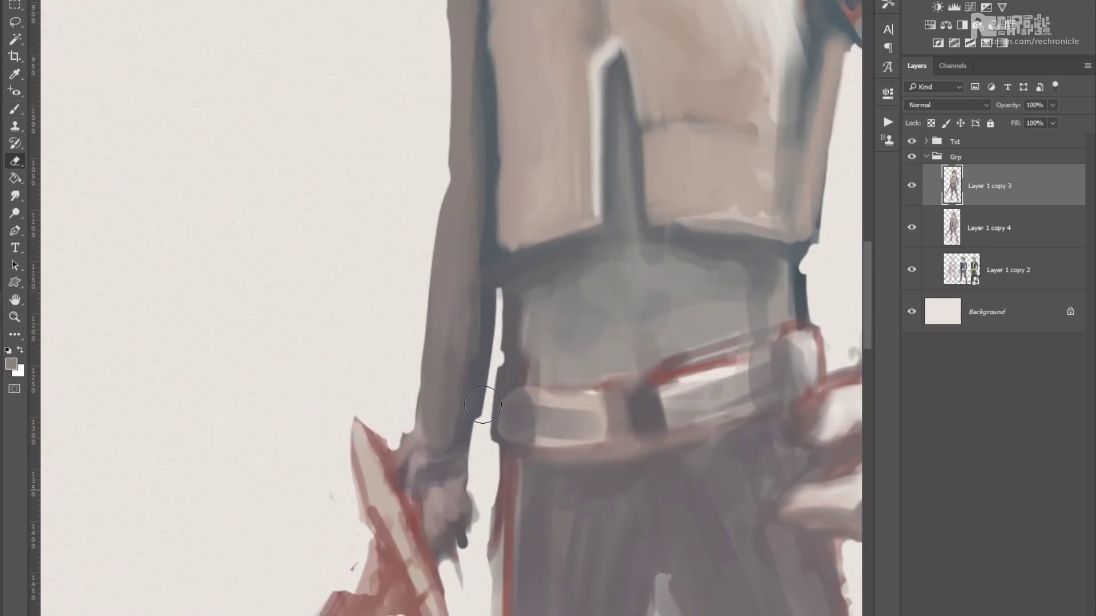
scroll(461, 393, "up", 4)
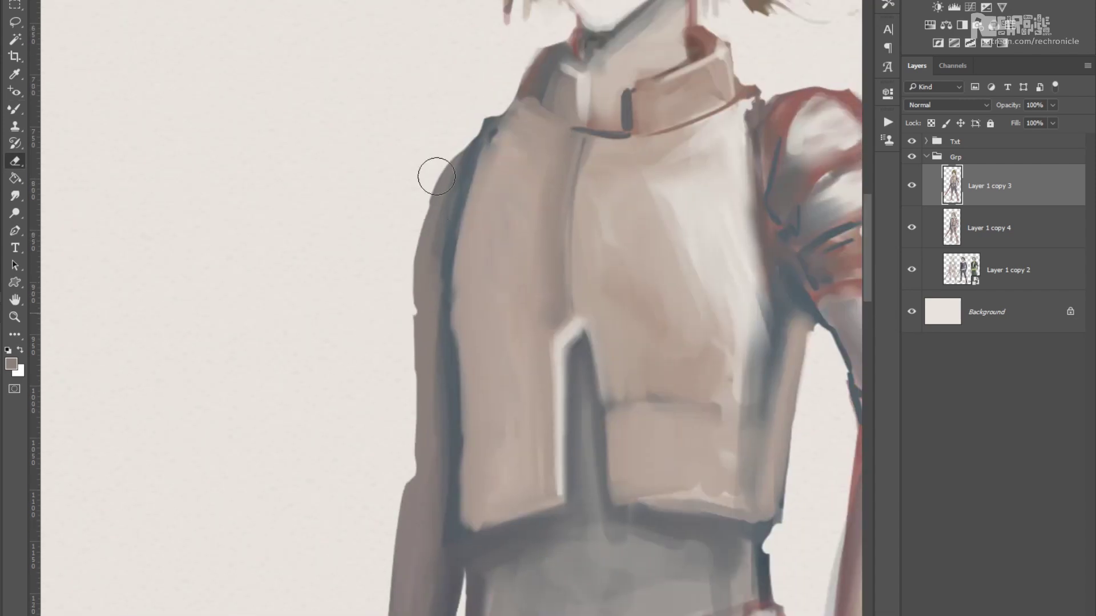
scroll(412, 311, "down", 3)
Add pale pink light along the chest plate's side edge and a highlight on the sword arm's elbow.
left_click(438, 300, "alt")
scroll(423, 382, "up", 4)
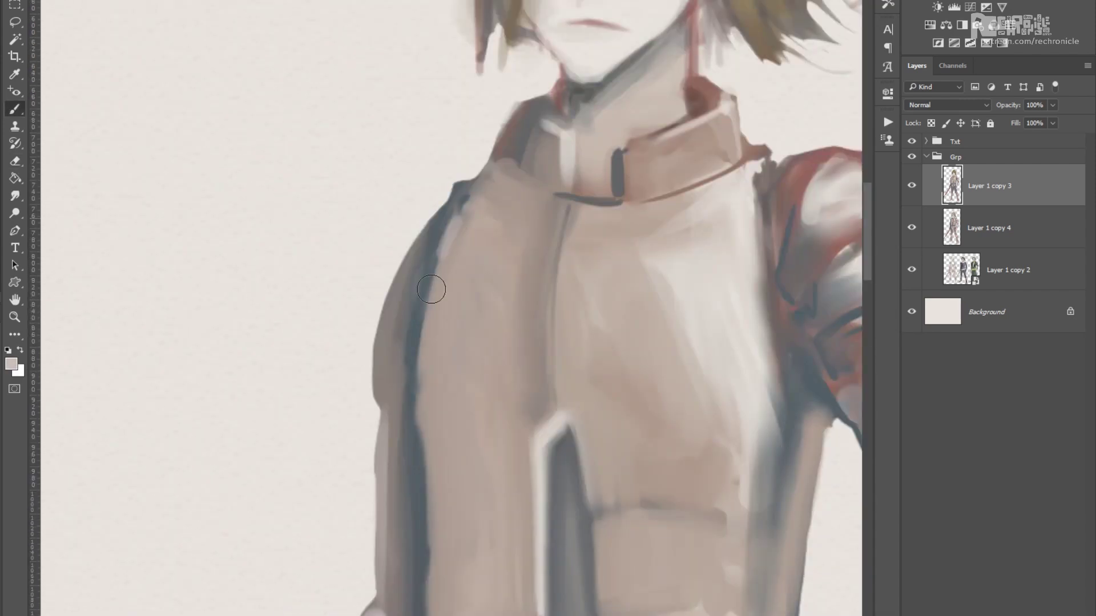
scroll(457, 103, "down", 2)
scroll(428, 252, "up", 2)
scroll(407, 114, "up", 5)
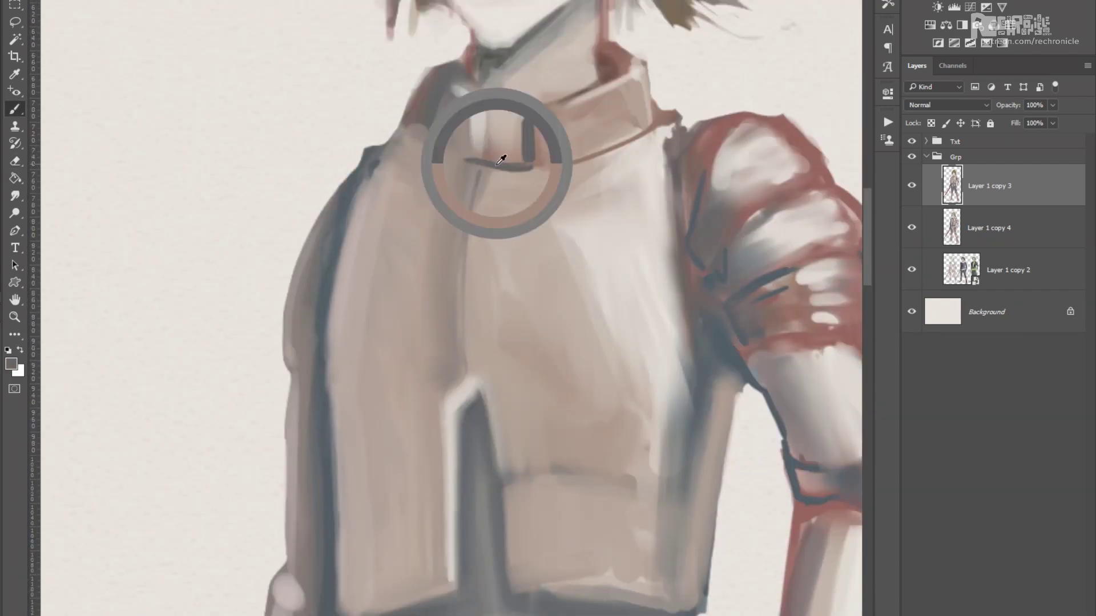
Round off the collar's shadowed side in dark grey and lighten the neck just inside the collar.
key("e")
key("b")
scroll(469, 197, "up", 3)
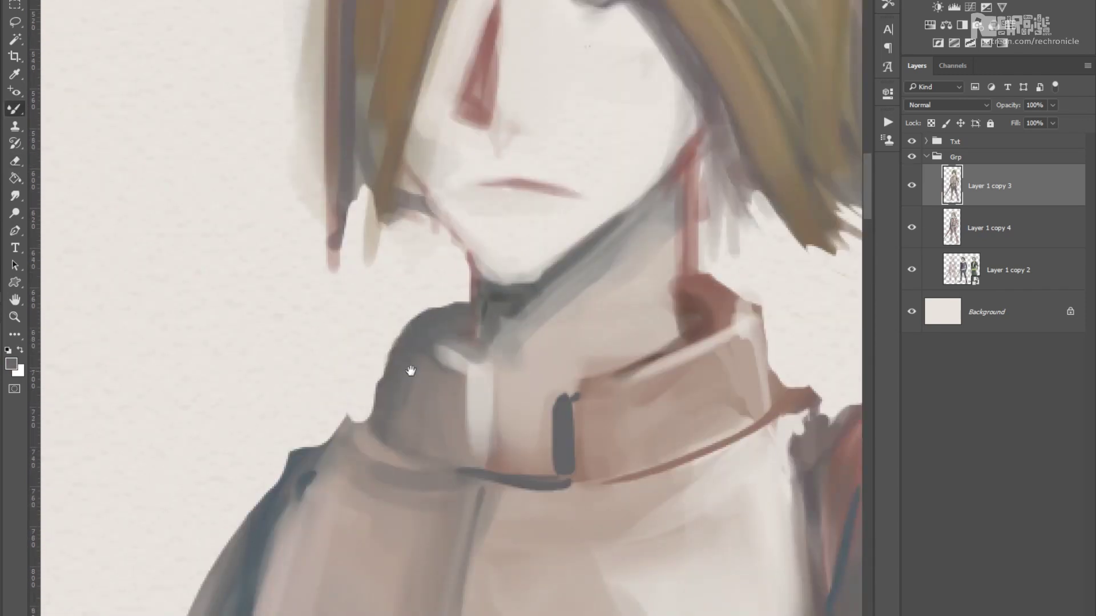
left_click(513, 286, "alt")
scroll(482, 292, "down", 2)
scroll(489, 232, "down", 1)
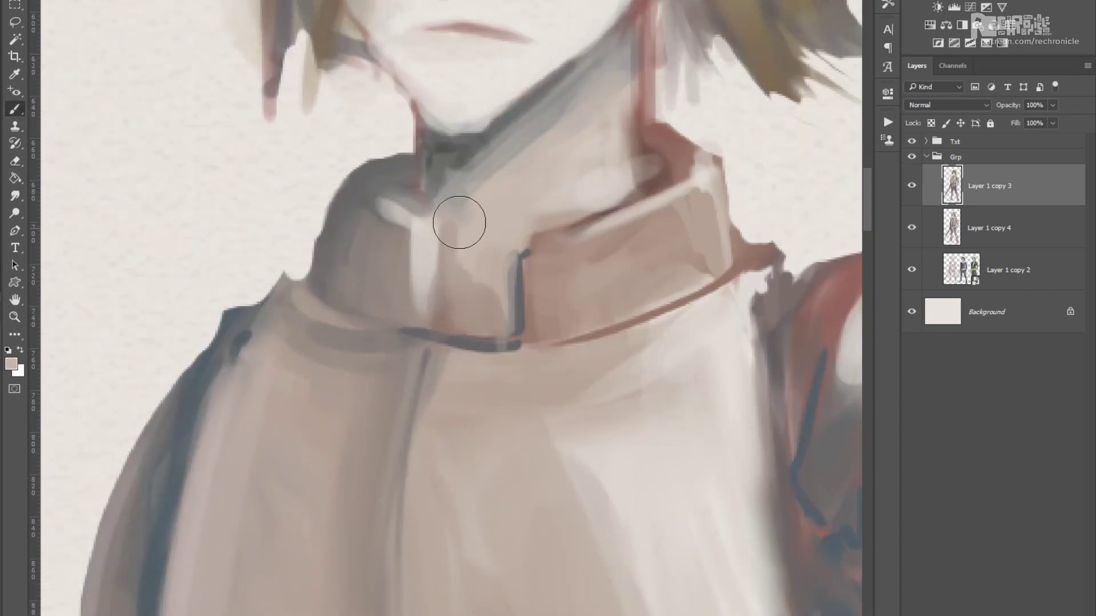
Thin the dark seam on the collar flap and narrow the white highlight at the collar's front.
key("z")
left_click(495, 386)
scroll(527, 427, "down", 4)
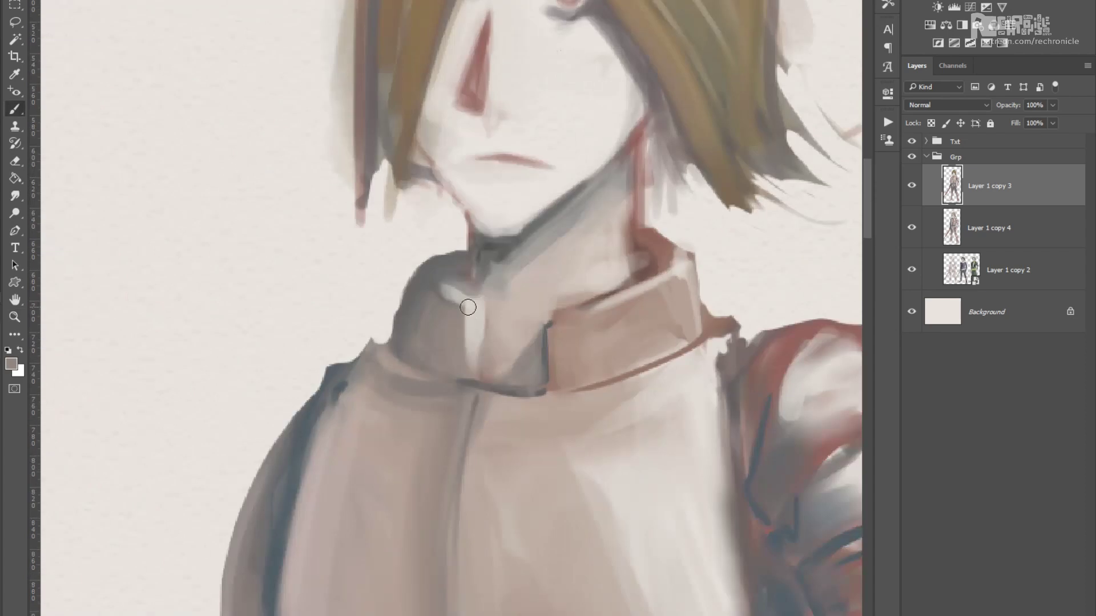
scroll(470, 306, "up", 1)
scroll(573, 286, "down", 1)
scroll(506, 360, "up", 2)
Clean up the torso's edge below the armpit and paint a pale rim along the chest plate's side.
scroll(557, 256, "down", 1)
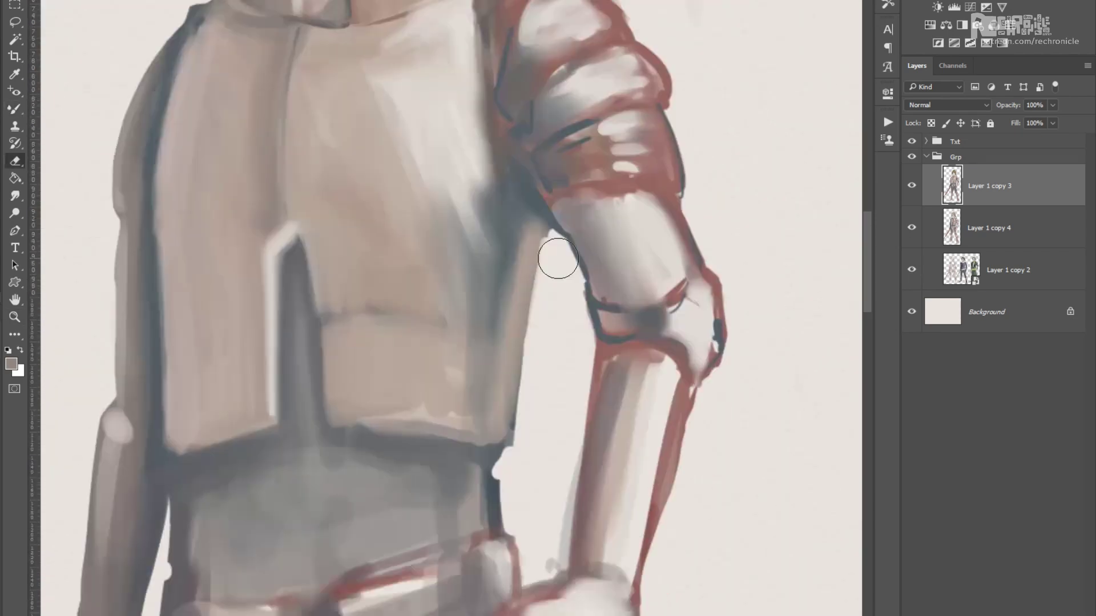
scroll(526, 342, "down", 1)
scroll(528, 240, "up", 3)
left_click(531, 169, "alt")
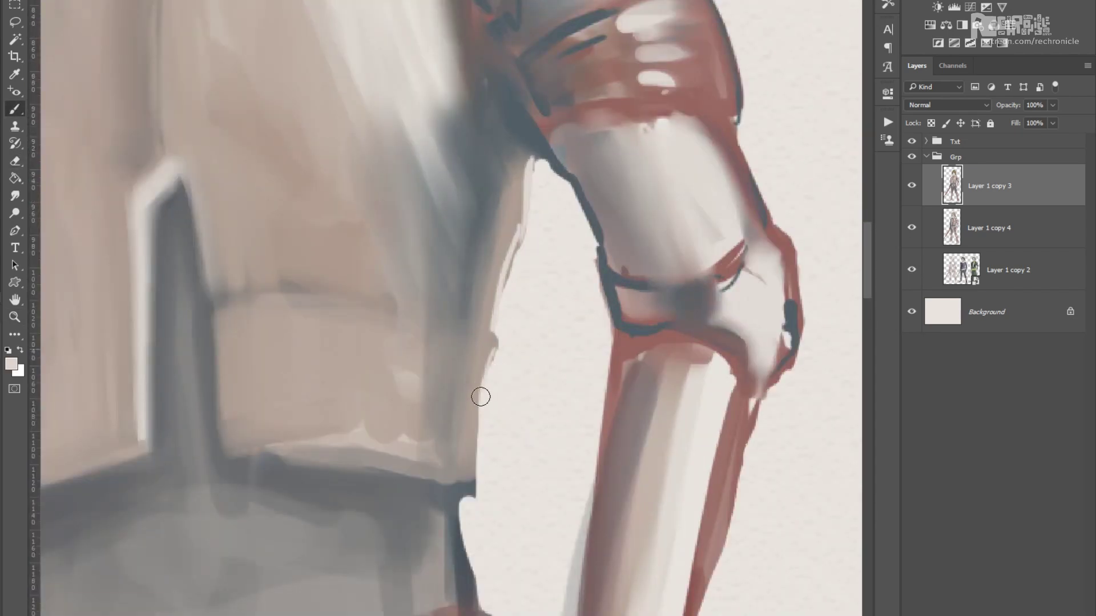
scroll(480, 397, "down", 2)
scroll(525, 318, "up", 1)
scroll(496, 220, "up", 2)
scroll(513, 265, "up", 1)
Blend grey into the seam between chest plate and shoulder armour and smooth the upper shoulder plate's highlight.
left_click(514, 264, "alt")
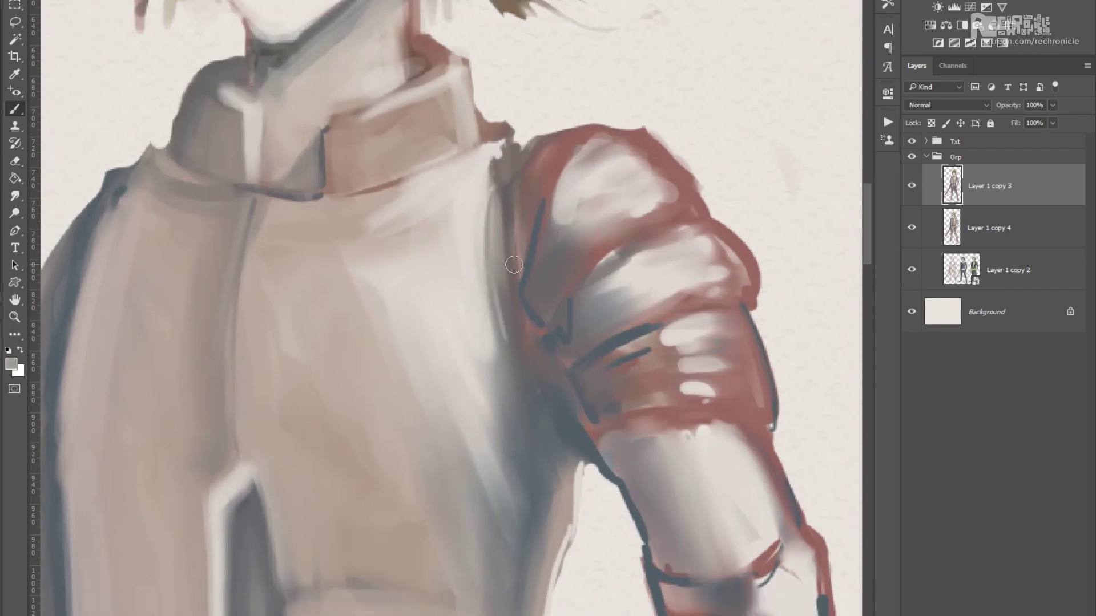
left_click(512, 214, "alt")
scroll(516, 245, "down", 1)
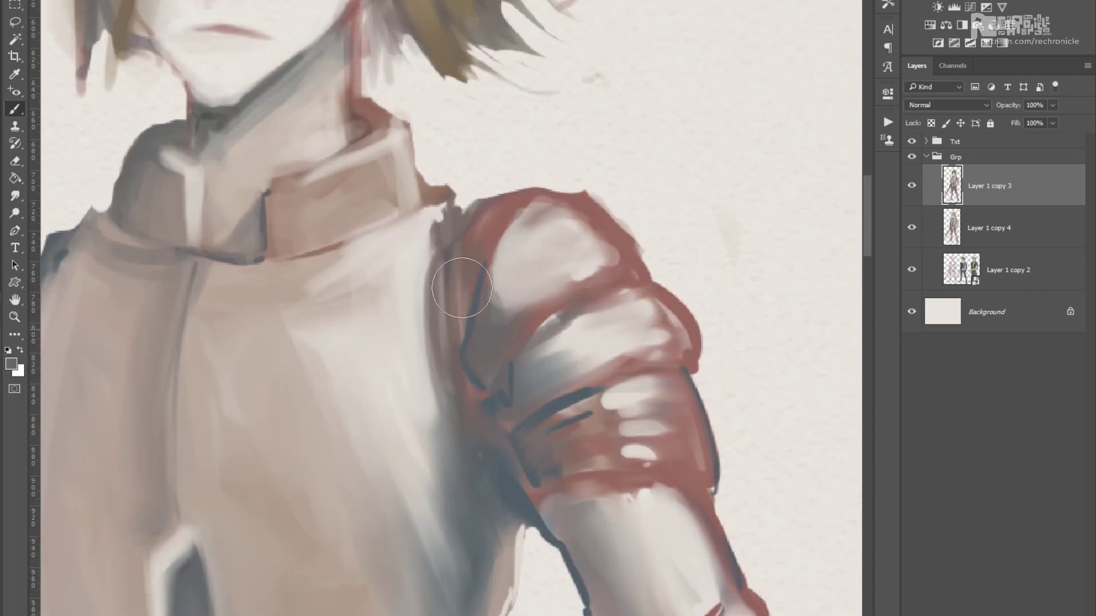
scroll(501, 379, "down", 1)
scroll(506, 152, "down", 2)
scroll(506, 152, "down", 2)
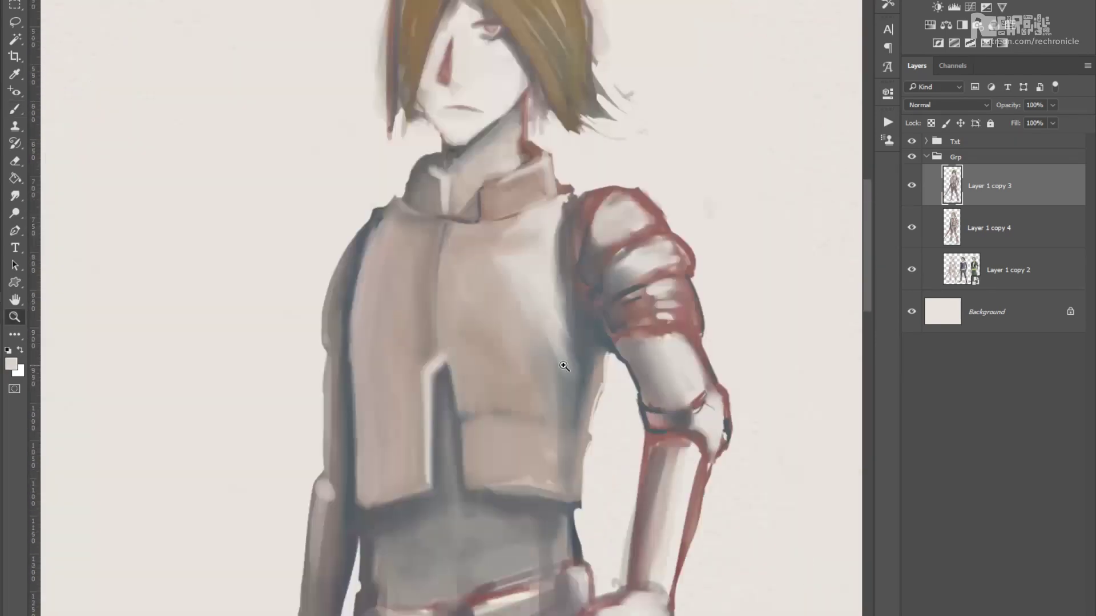
Draw a thin curved seam across the lower part of the chest plate on both sides of the notch.
scroll(490, 449, "up", 4)
left_click(491, 449, "alt")
scroll(558, 349, "down", 2)
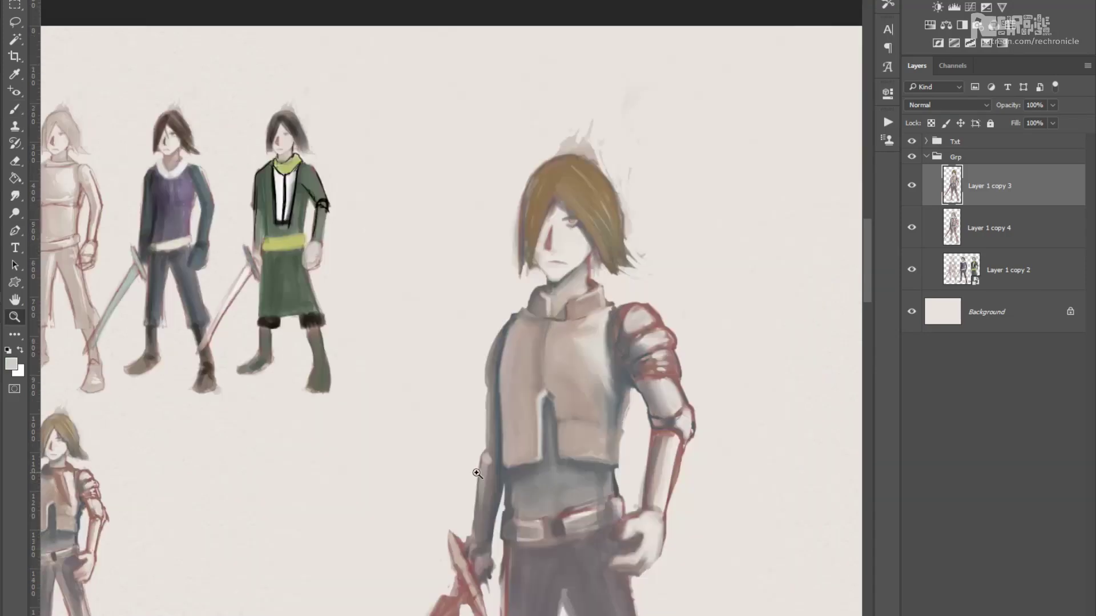
scroll(521, 447, "up", 3)
left_click_drag(251, 334, 587, 306)
scroll(587, 367, "up", 1)
scroll(587, 367, "left", 3)
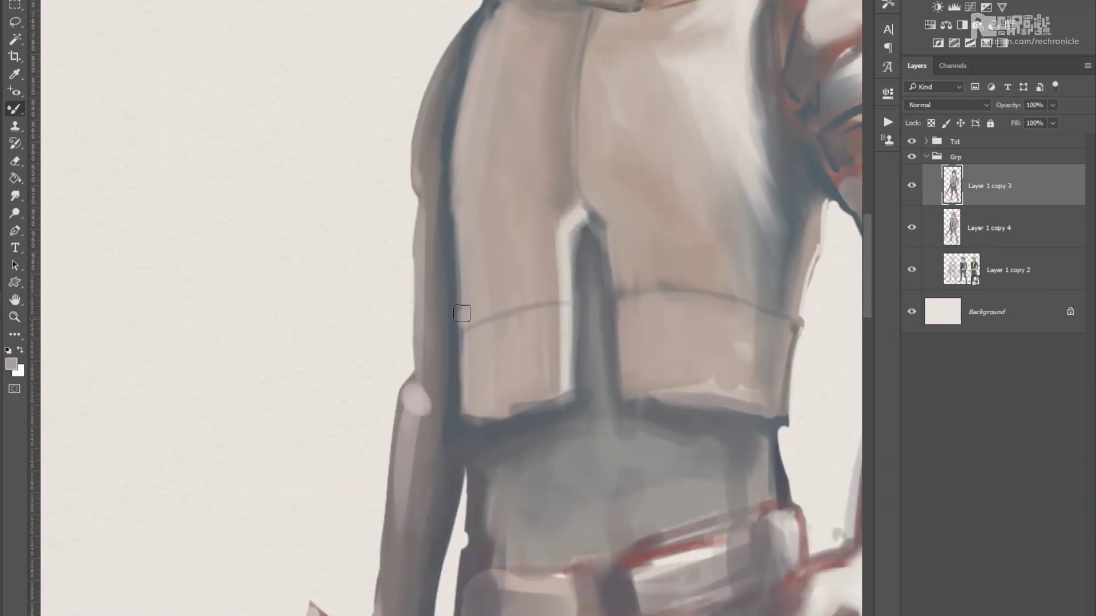
Paint the sword hand's thumb over the crossguard and mark the fingers with dark lines.
scroll(596, 372, "right", 3)
key("b")
mouse_move(618, 373)
left_mouse_down()
mouse_move(587, 335)
mouse_move(489, 367)
mouse_move(502, 299)
left_mouse_up()
left_click_drag(478, 396, 511, 359)
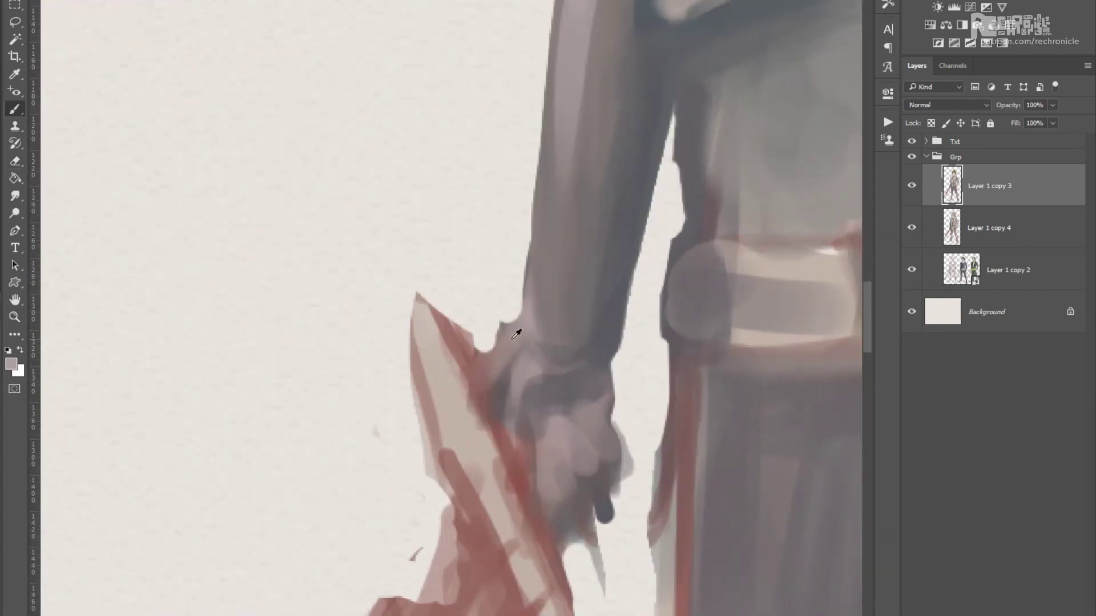
left_click(530, 342, "alt")
left_click_drag(534, 411, 482, 471)
left_click_drag(558, 506, 512, 366)
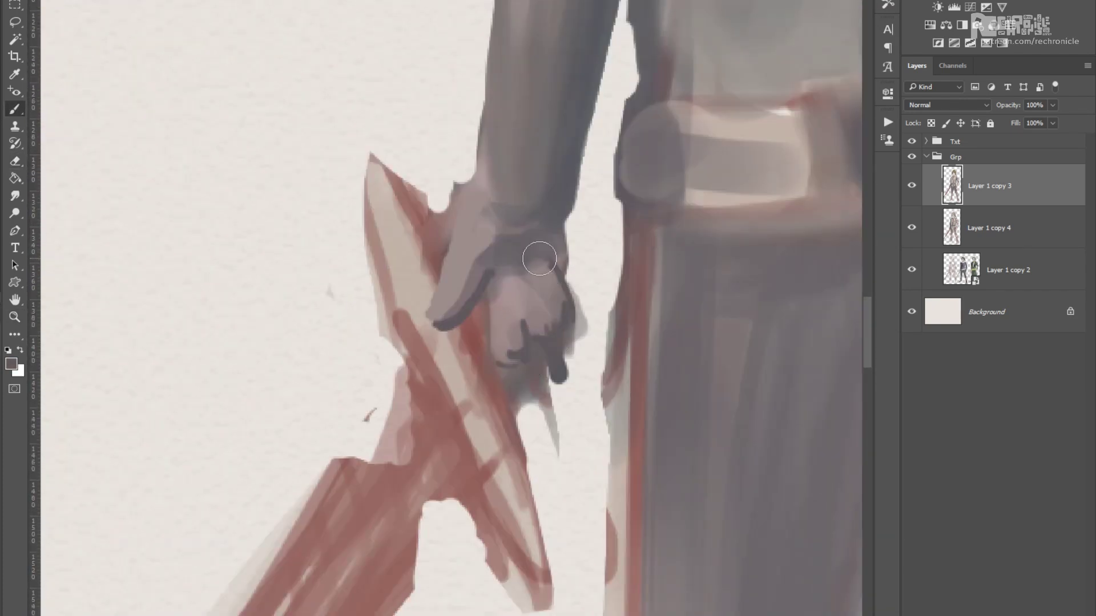
Remove the crossguard's upper part beside the thumb and strengthen the dark outline around the curled fingers.
key("b")
scroll(584, 339, "down", 3)
scroll(489, 299, "up", 4)
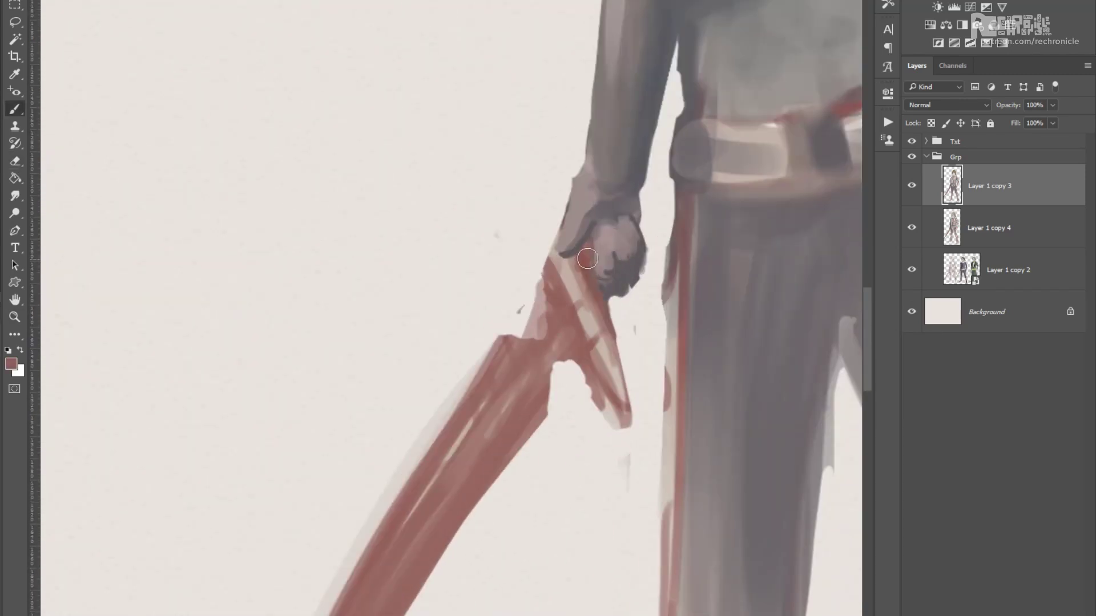
Sketch a new dark grip, angled crossguard and pommel for the sword around the gripping hand.
left_click_drag(594, 275, 534, 351)
scroll(570, 319, "down", 2)
left_click_drag(627, 222, 591, 279)
scroll(571, 325, "down", 2)
scroll(570, 325, "down", 2)
scroll(570, 285, "up", 4)
left_click_drag(532, 220, 552, 224)
scroll(514, 354, "up", 3)
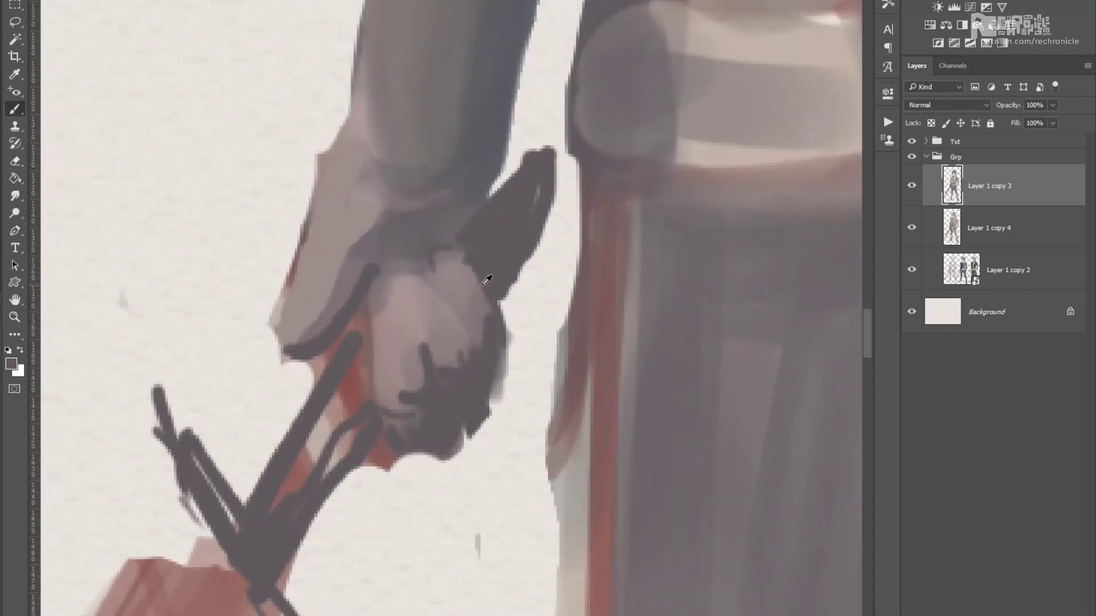
Blend the sword hand's thumb, knuckles and fingers with pink-grey strokes and soften the dark finger lines.
scroll(498, 334, "down", 2)
scroll(455, 227, "up", 2)
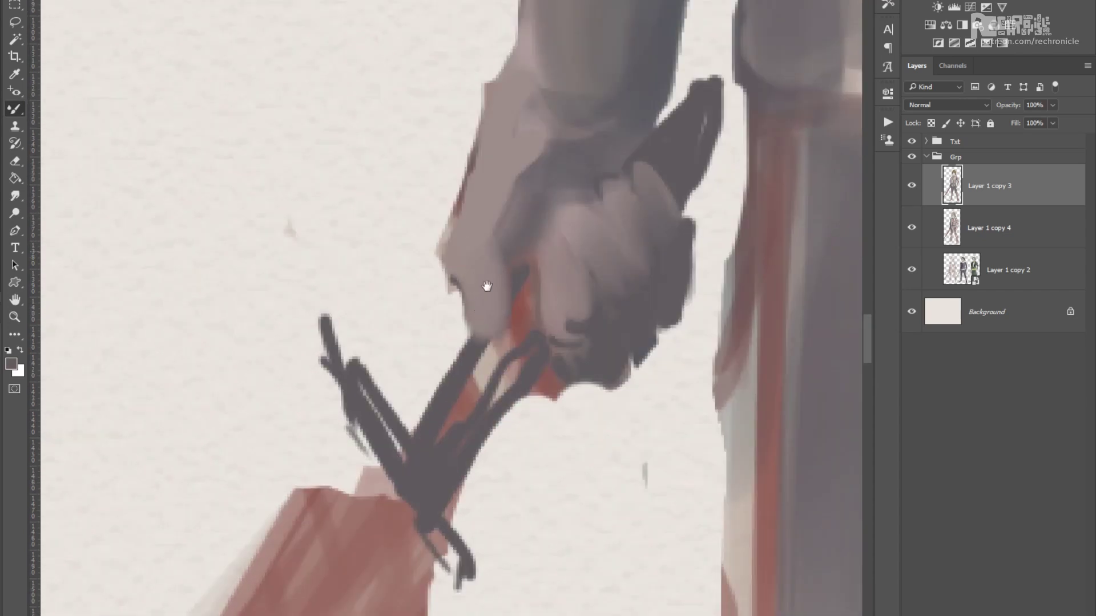
scroll(489, 288, "up", 1)
scroll(489, 253, "down", 2)
scroll(489, 253, "up", 2)
scroll(499, 203, "down", 3)
Soften the red nose shadow into a muted pink and extend it beneath the tip of the nose.
scroll(500, 204, "up", 5)
key("b")
scroll(531, 152, "up", 1)
scroll(531, 289, "down", 2)
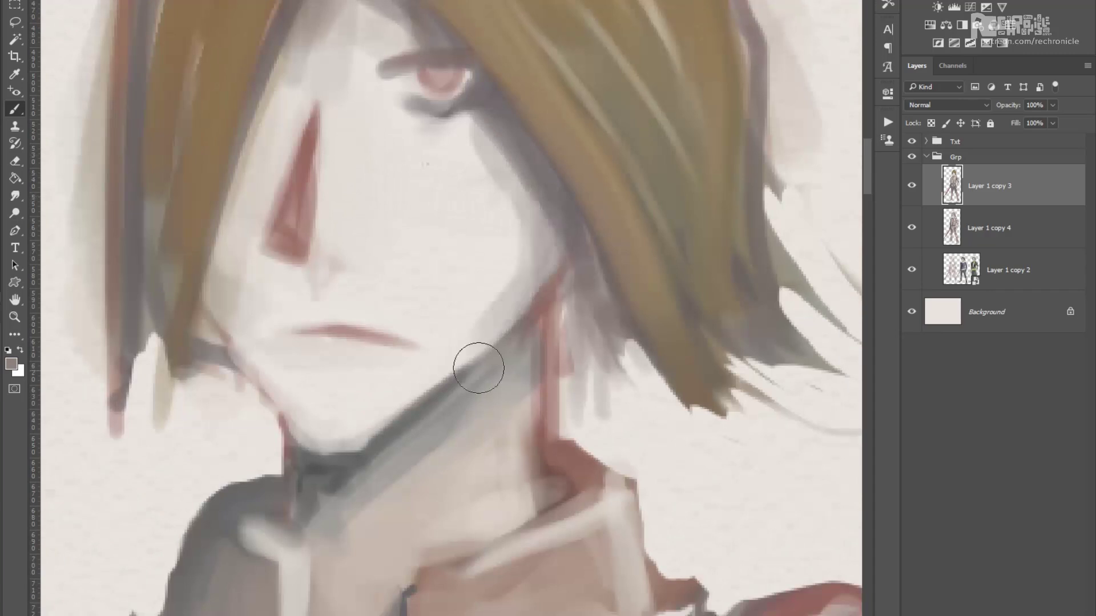
scroll(524, 303, "down", 1)
left_click(477, 293, "alt")
scroll(501, 413, "up", 3)
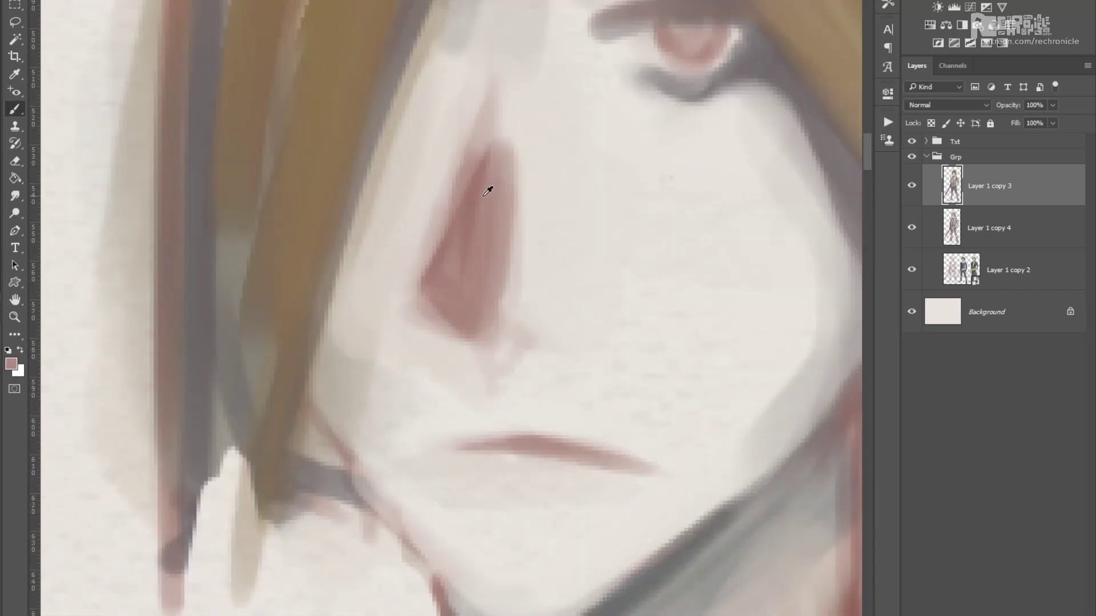
scroll(441, 295, "down", 2)
left_click(443, 203, "alt")
left_click(428, 237, "alt")
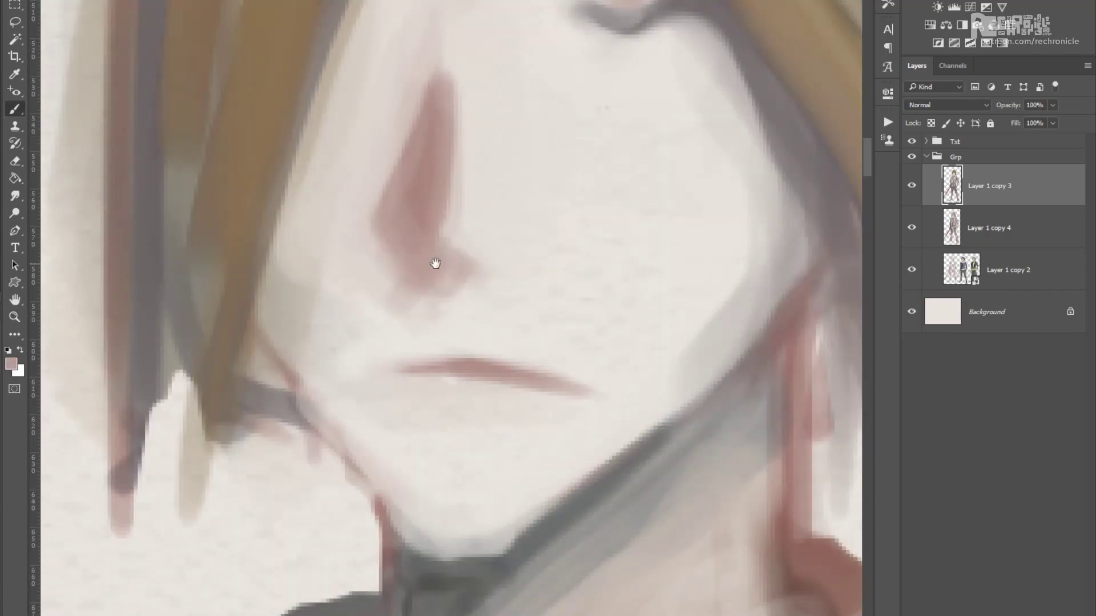
scroll(457, 395, "up", 2)
scroll(456, 394, "down", 2)
Repaint the mouth line, adding pink shadow at its near corner and shortening its far end.
scroll(386, 382, "down", 2)
left_click(386, 382, "alt")
scroll(386, 382, "up", 2)
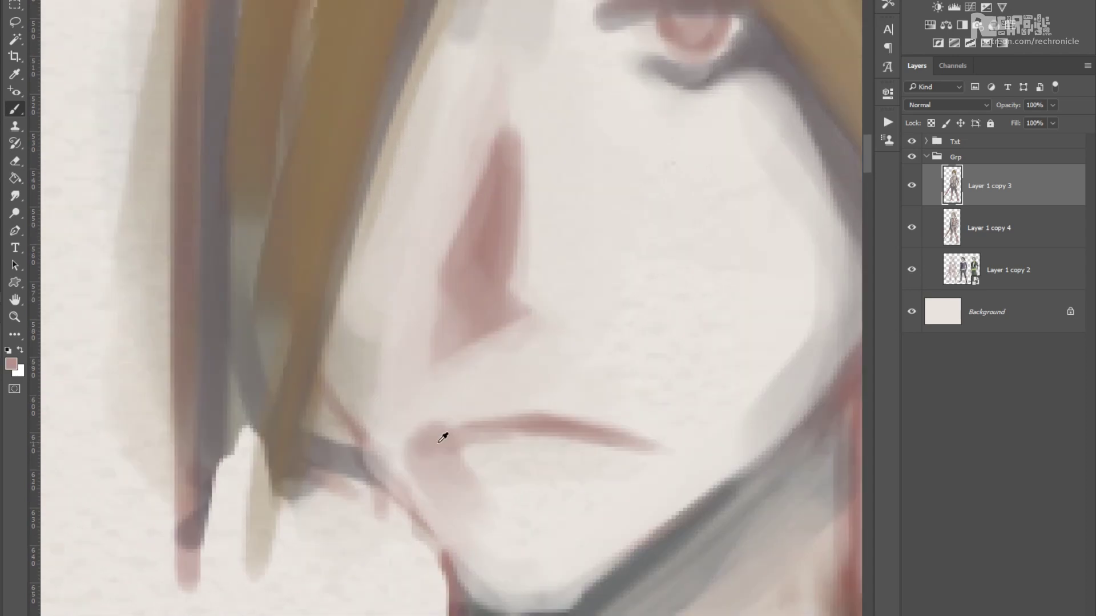
left_click_drag(443, 435, 648, 440)
left_click(479, 508, "alt")
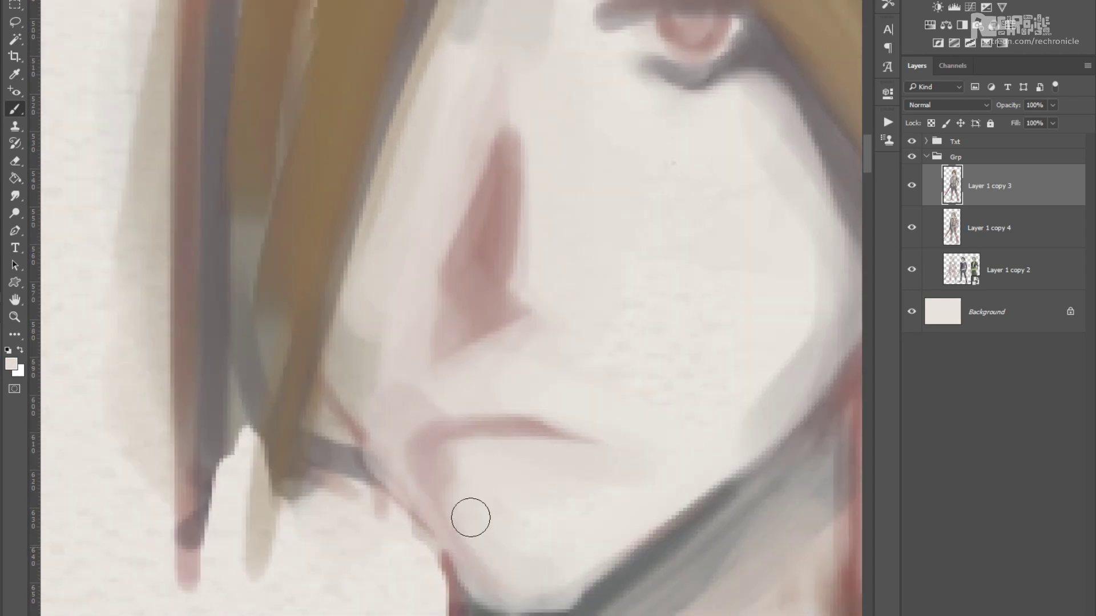
scroll(403, 435, "up", 1)
scroll(533, 391, "down", 1)
Shade the forehead beneath the hair and redraw the eye with a ringed brown iris, darker lids and light eye white.
key("z")
scroll(406, 172, "down", 3)
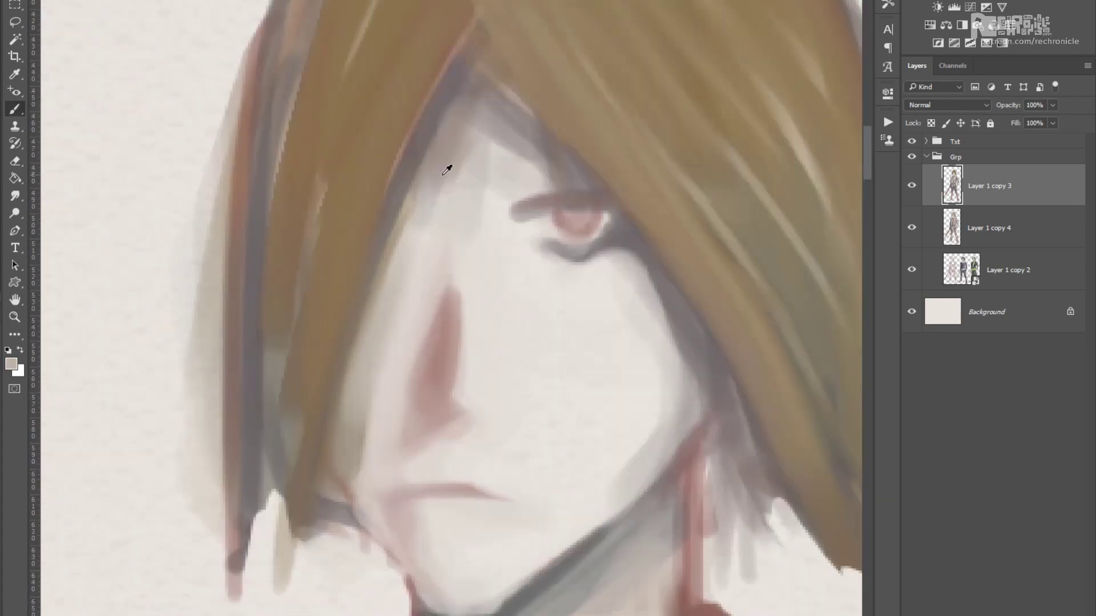
key("b")
scroll(525, 246, "up", 3)
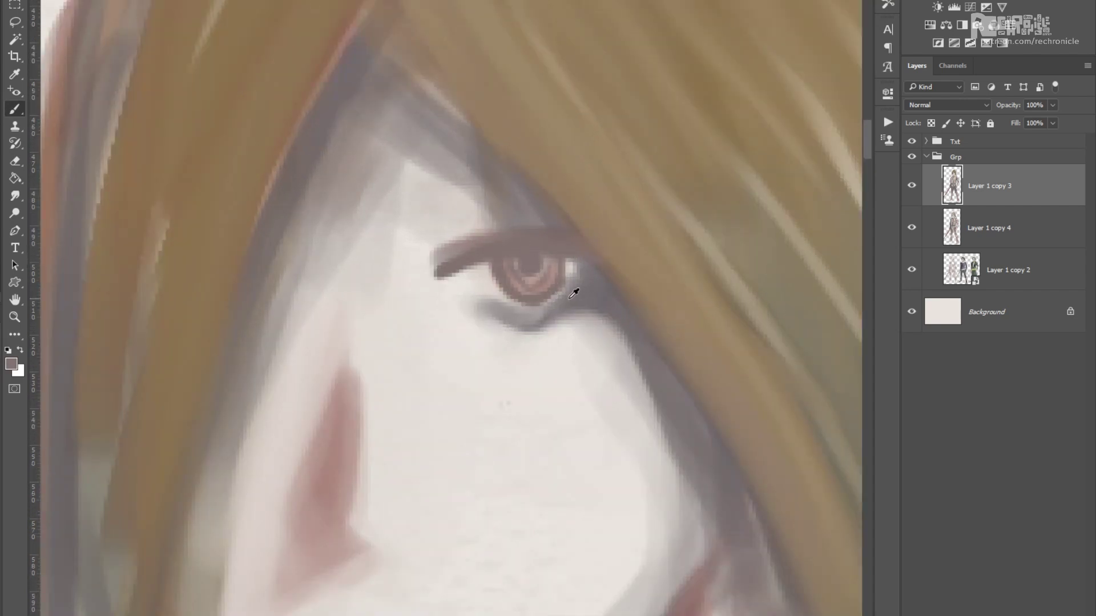
left_click_drag(495, 318, 429, 270)
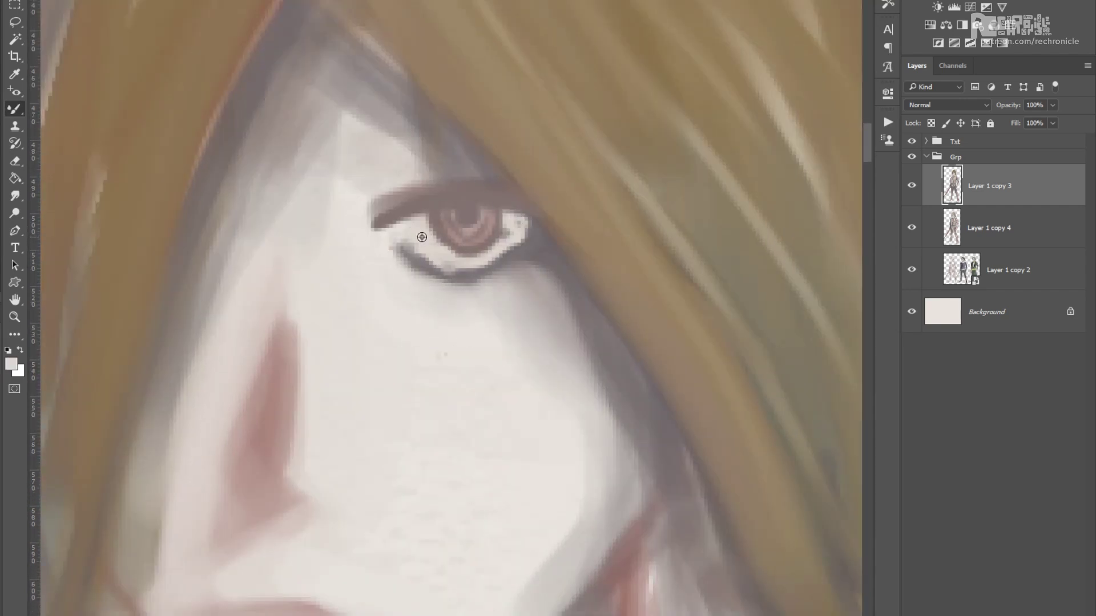
Shape the hair ends on the visible-eye side into separate pointed strands with sampled hair colour and erased gaps.
scroll(422, 237, "down", 3)
scroll(558, 245, "up", 1)
left_click(330, 225, "alt")
scroll(384, 284, "up", 2)
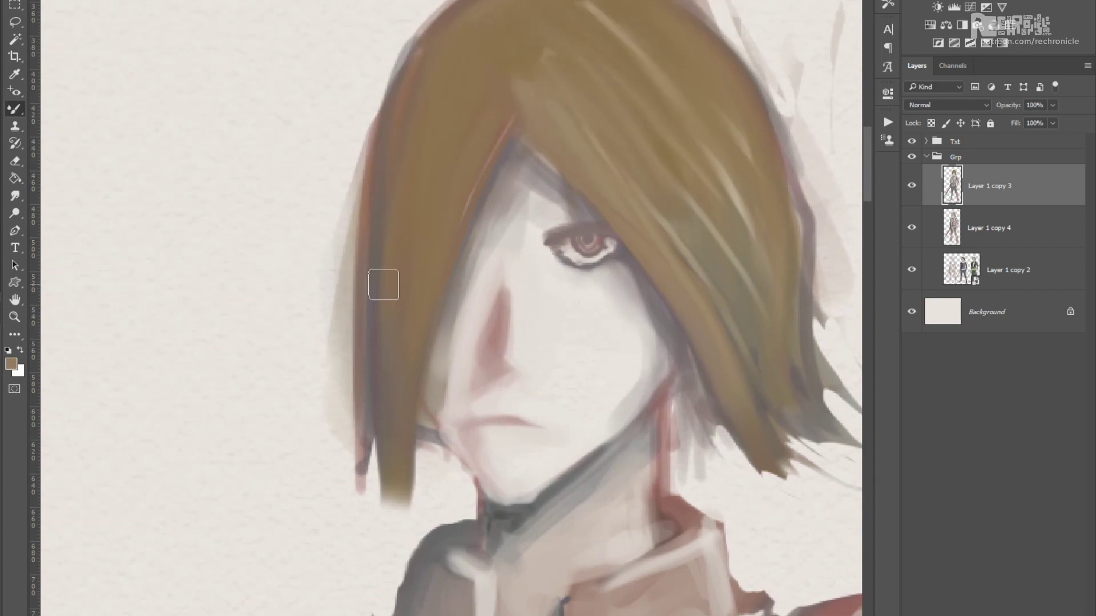
scroll(392, 463, "up", 2)
scroll(431, 238, "down", 3)
key("e")
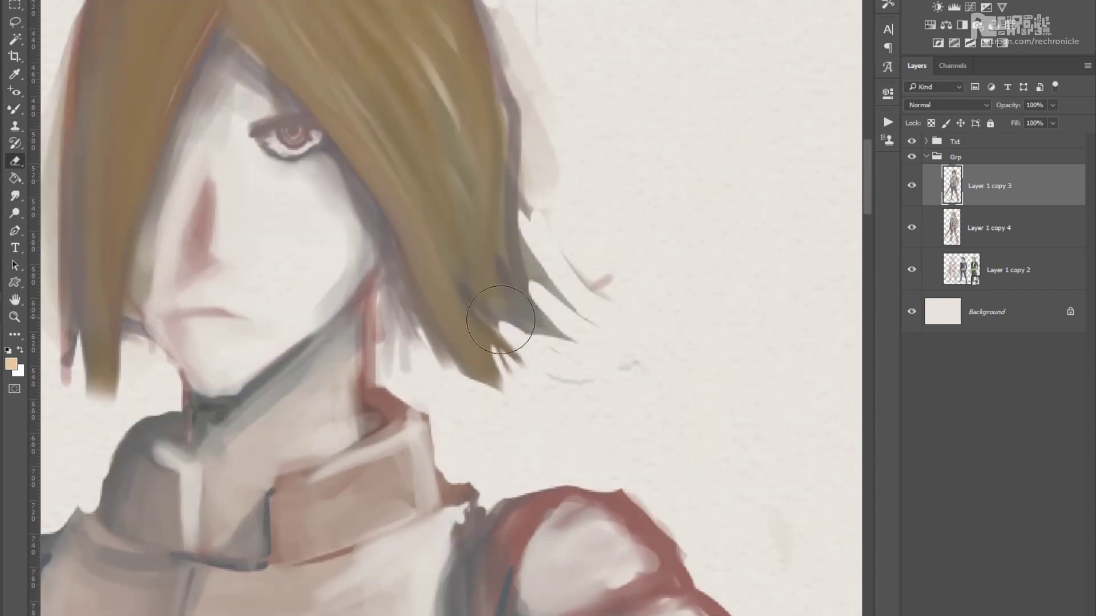
Trim the outer edge of the collar where it meets the sword-arm shoulder.
scroll(523, 237, "up", 4)
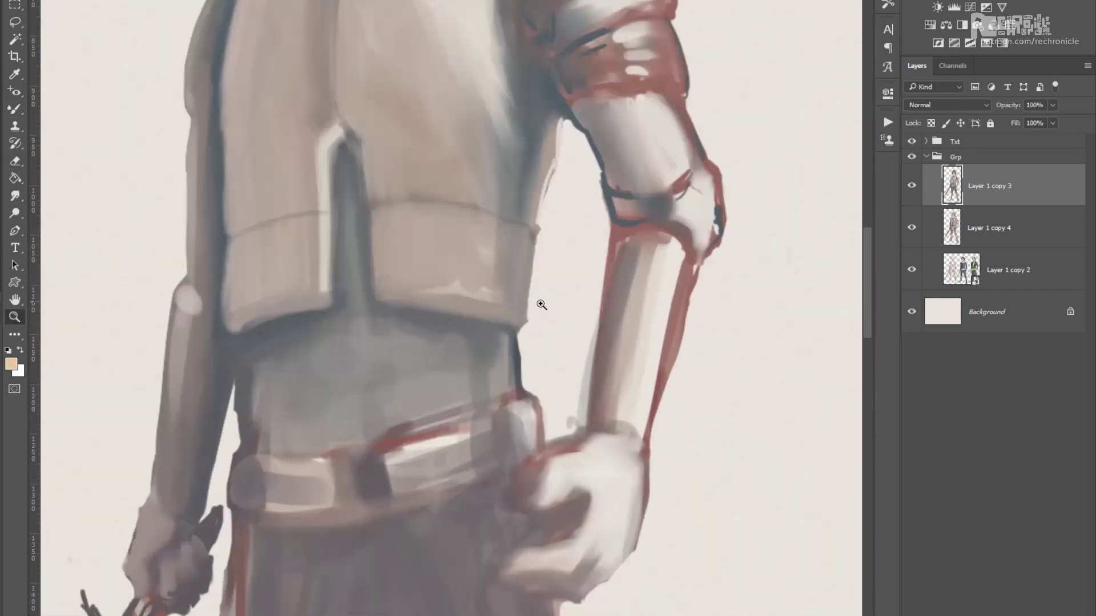
scroll(570, 343, "up", 2)
scroll(677, 386, "up", 1)
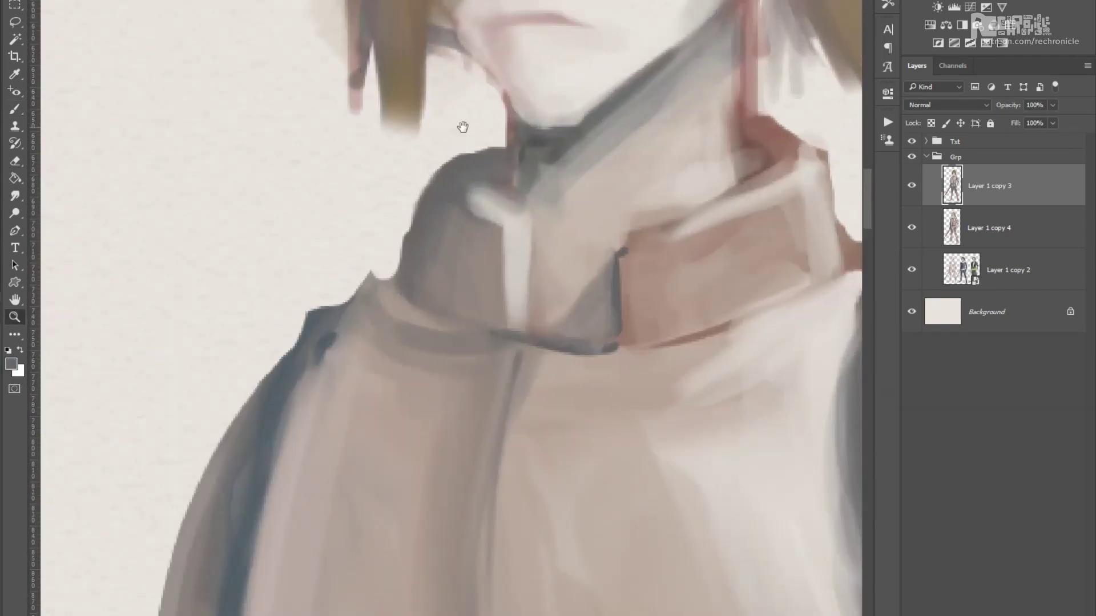
scroll(391, 346, "up", 2)
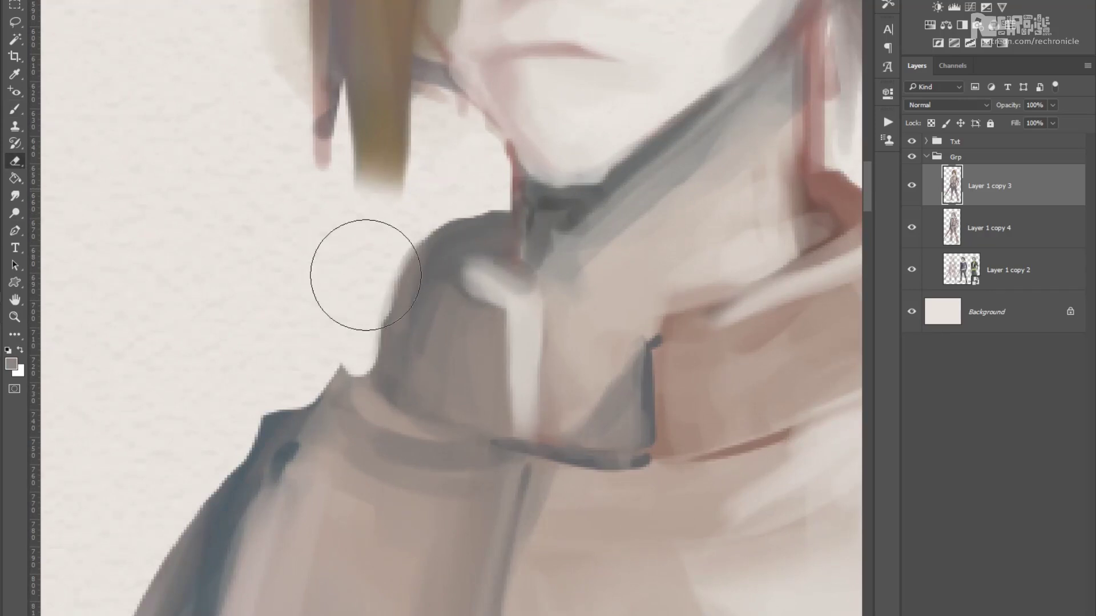
Shade the jaw beside the mouth with grey-beige and add a soft shadow beneath the lower lip.
key("b")
scroll(399, 257, "up", 4)
scroll(485, 343, "up", 2)
left_click(461, 323, "alt")
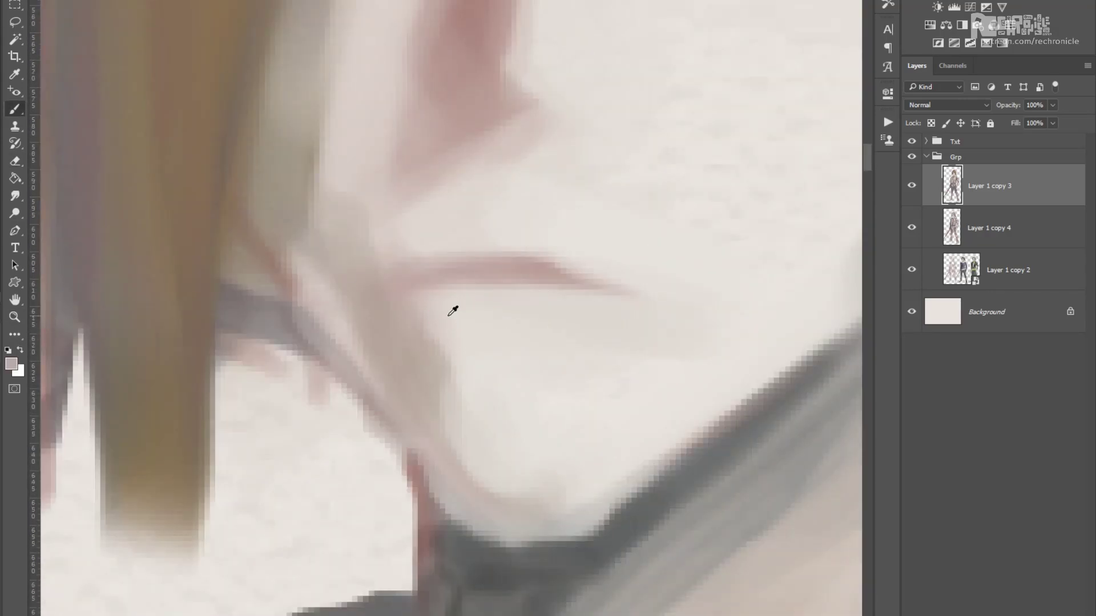
scroll(594, 399, "up", 2)
left_click(670, 412, "alt")
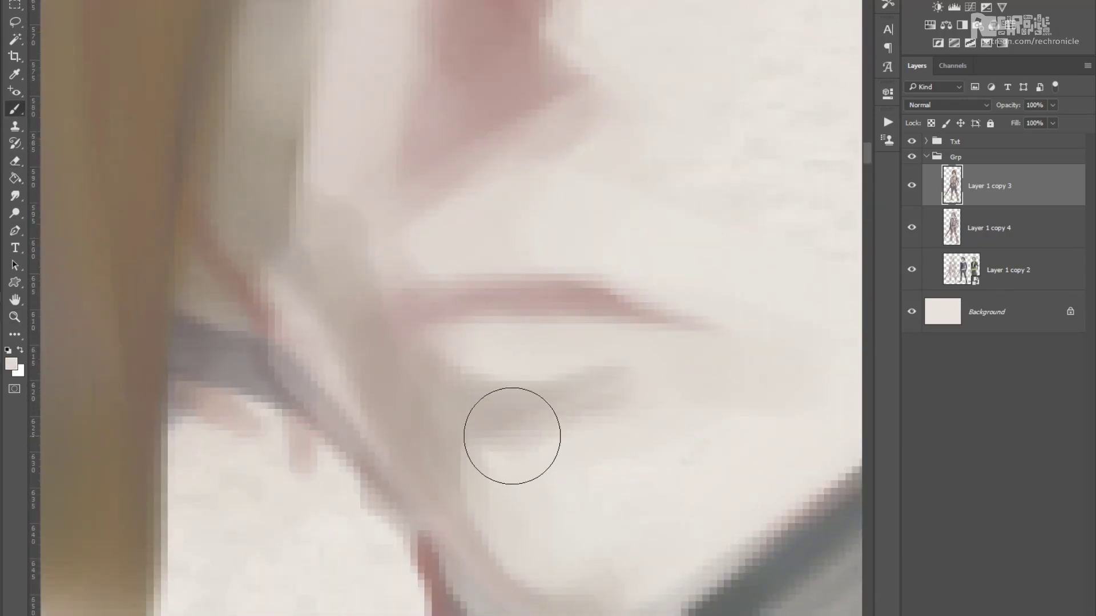
Darken both ends of the mouth line with thin grey strokes and outline the underside of the lower lip.
scroll(485, 399, "up", 3)
key("bracketleft")
key("bracketleft")
key("bracketleft")
key("d")
left_click_drag(374, 406, 439, 397)
scroll(405, 411, "down", 2)
left_click(384, 384, "alt")
scroll(501, 369, "up", 2)
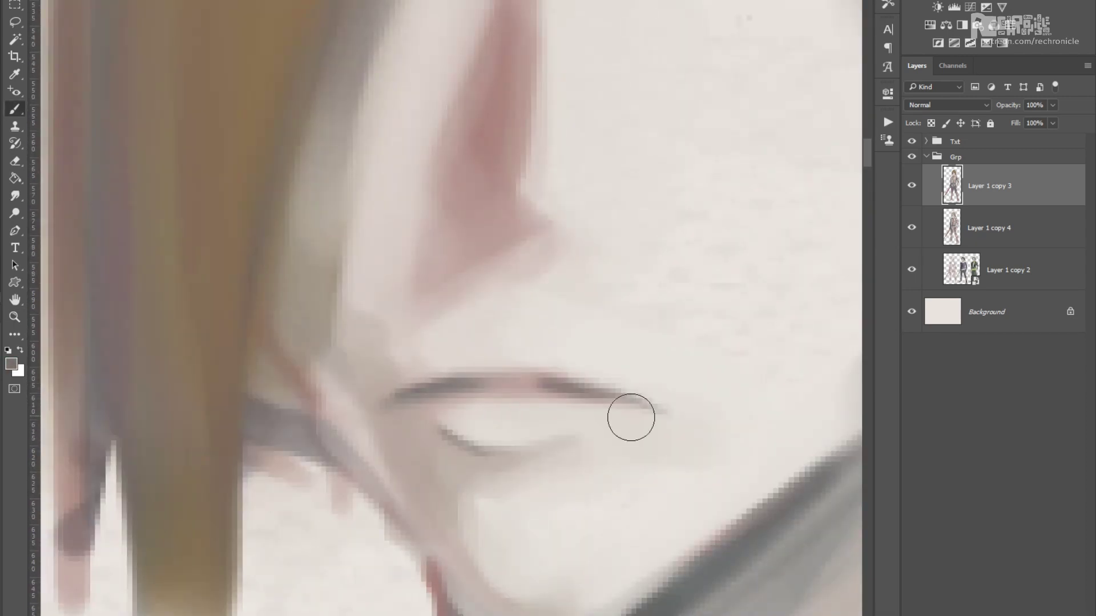
Blend pale skin tones over the chin and along the neck beneath the jaw shadow.
scroll(552, 393, "down", 3)
scroll(423, 215, "up", 4)
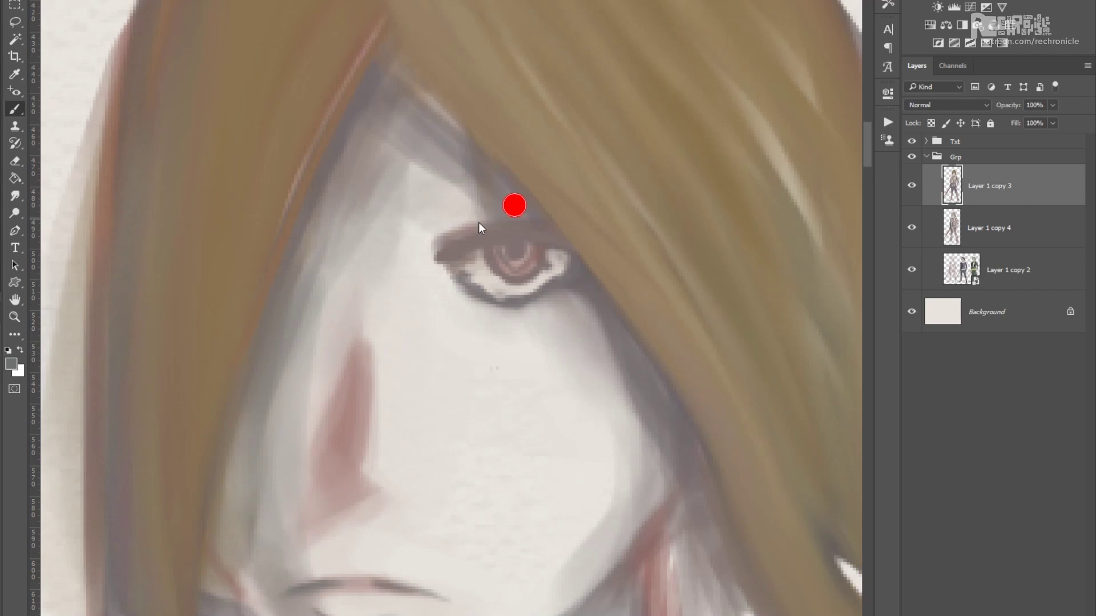
scroll(485, 223, "up", 2)
scroll(526, 233, "down", 4)
scroll(507, 286, "up", 4)
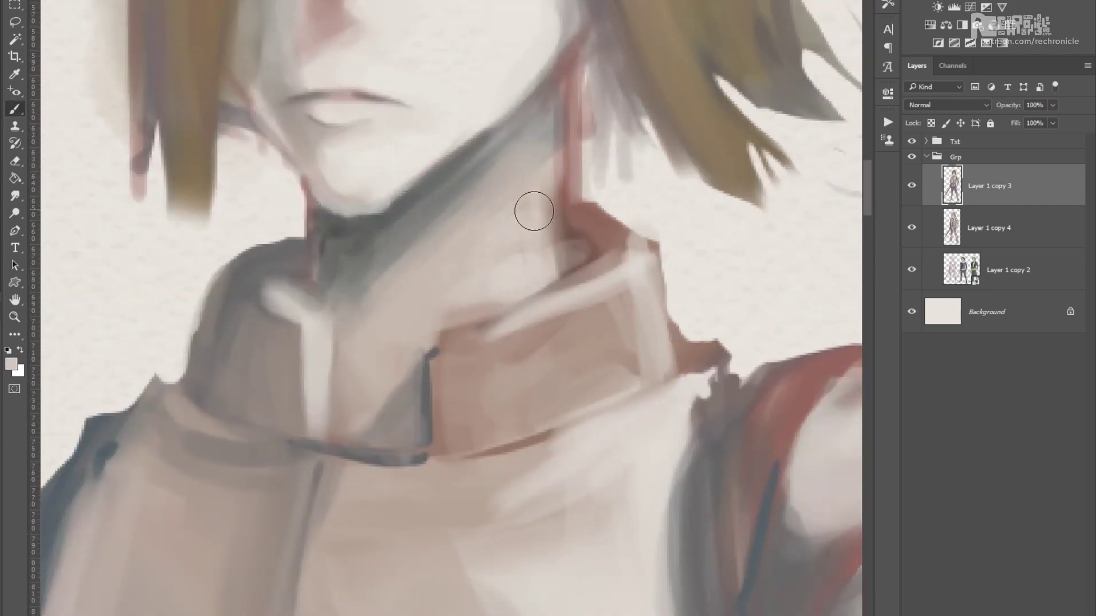
scroll(534, 211, "down", 4)
scroll(484, 115, "up", 4)
scroll(396, 176, "down", 4)
scroll(400, 251, "up", 2)
Darken the hair section over the covered eye with grey-brown up to the parting and split its lower ends into strands.
left_click(399, 251, "alt")
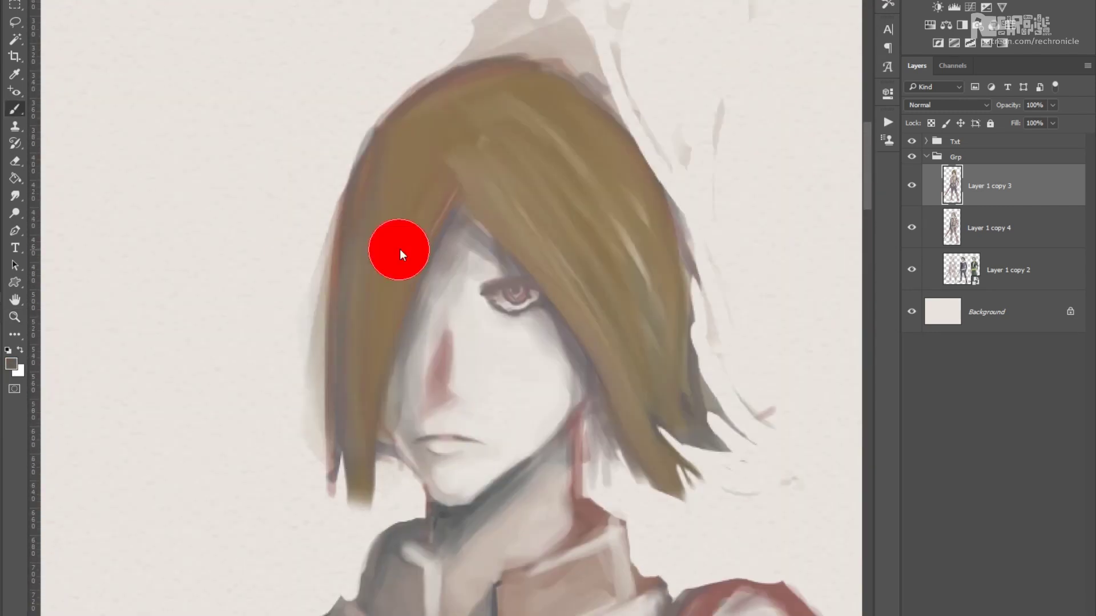
scroll(422, 189, "down", 2)
scroll(404, 416, "up", 5)
key("e")
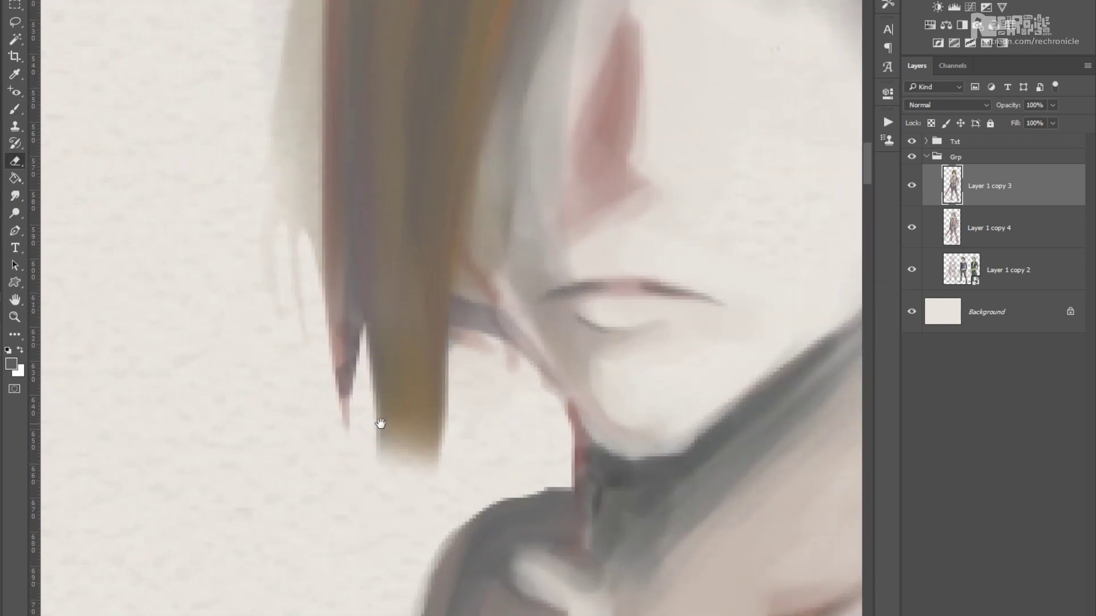
scroll(418, 329, "down", 4)
scroll(423, 298, "up", 3)
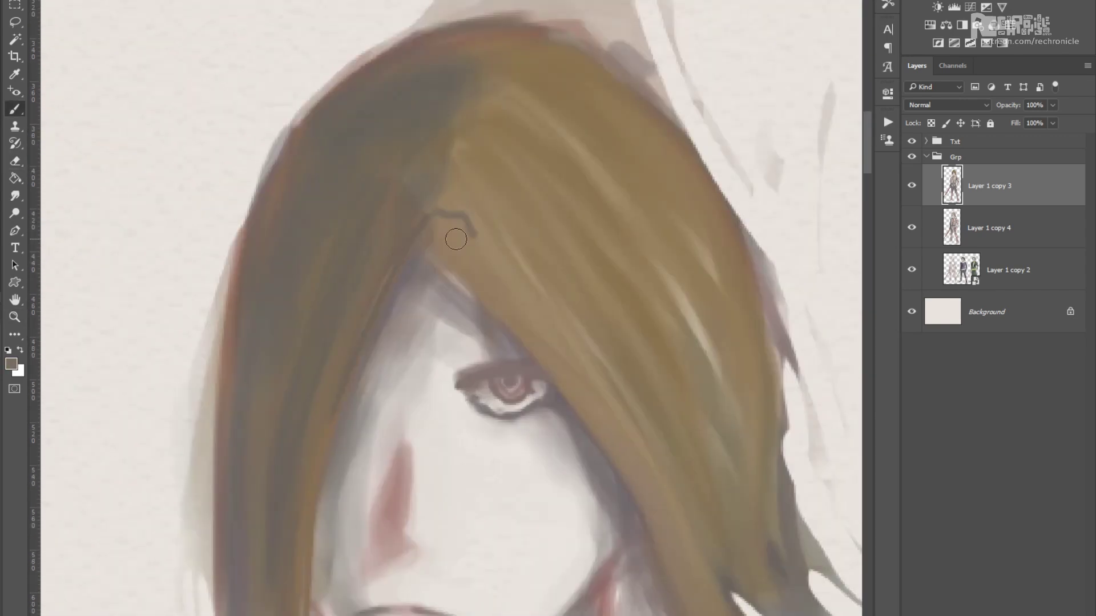
scroll(477, 225, "down", 1)
scroll(416, 259, "up", 4)
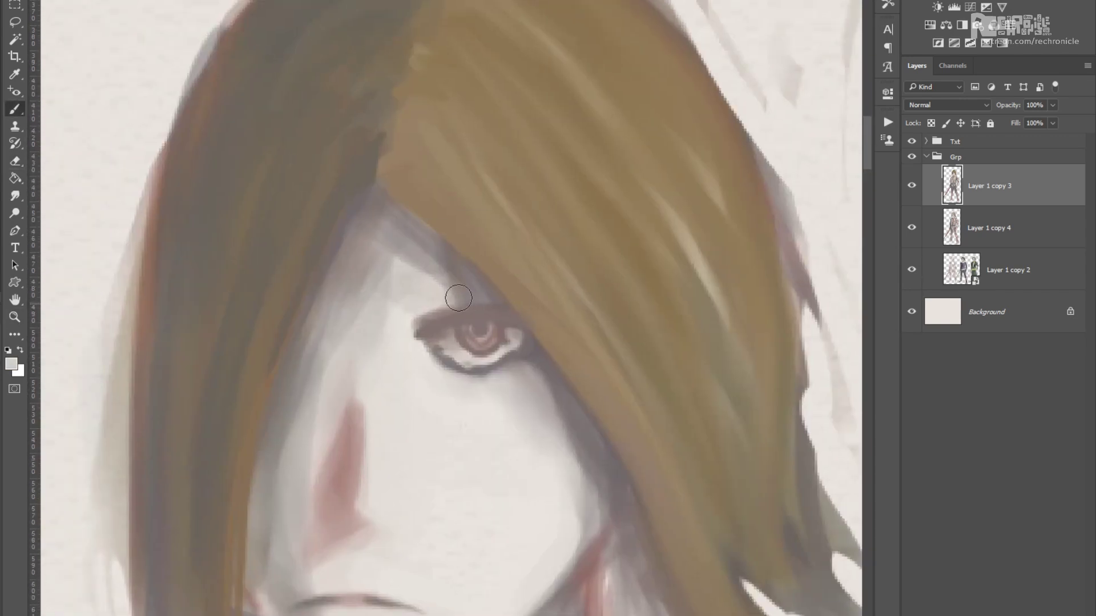
Sharpen the tip and edge of the nose shadow with light skin tones and paint a crease above the upper eyelid.
left_click(462, 342, "alt")
scroll(387, 296, "down", 3)
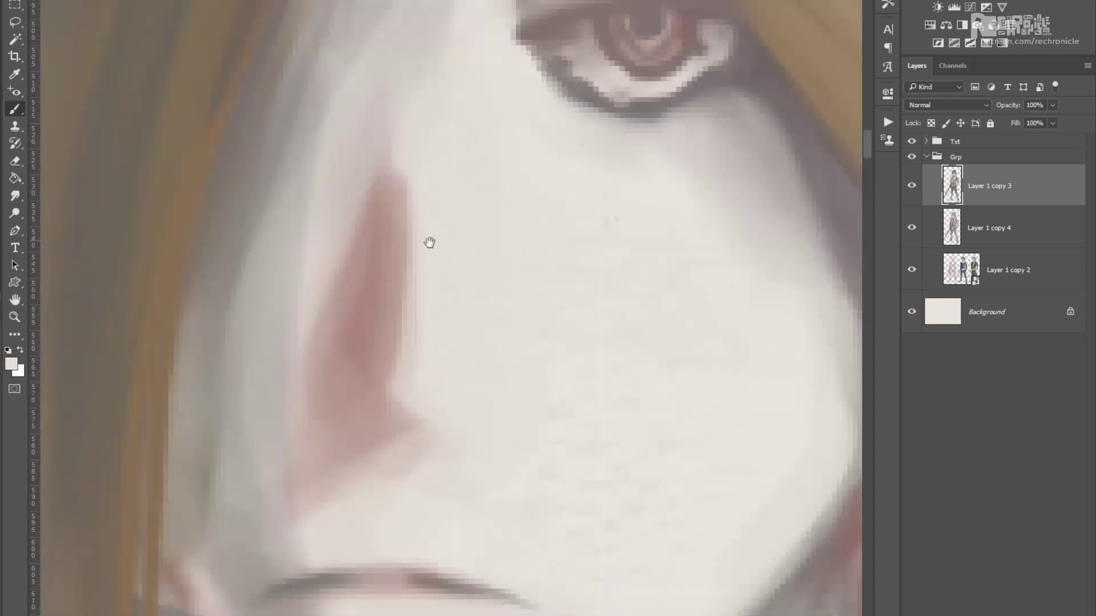
scroll(457, 205, "up", 1)
scroll(430, 359, "up", 3)
left_click(439, 333, "alt")
scroll(439, 333, "down", 3)
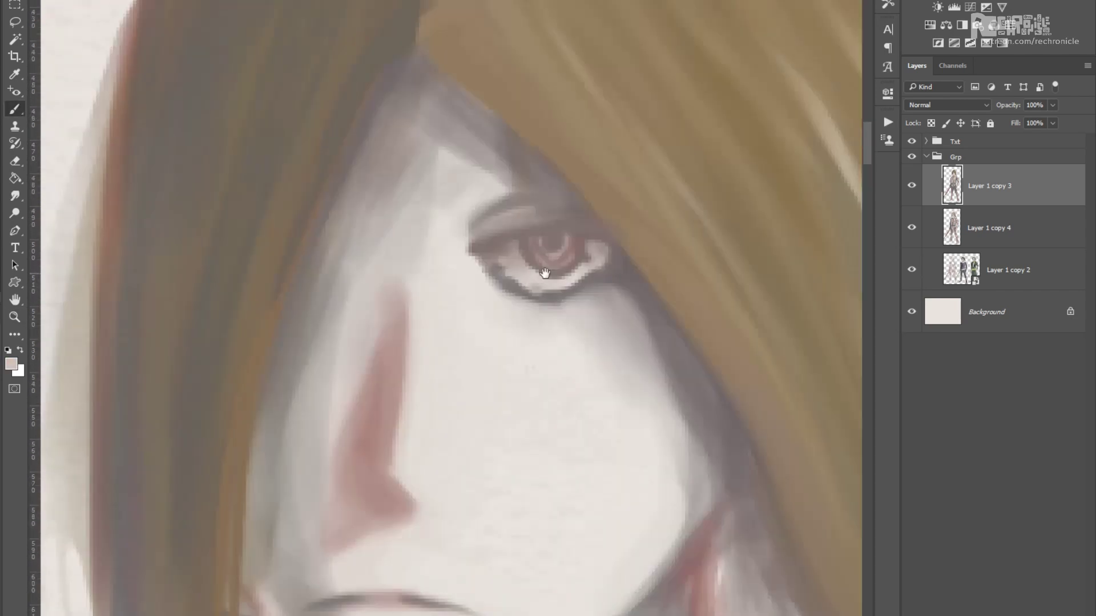
Draw a curved fold beneath the eye's outer corner and add pale highlights along the upper eyelid.
scroll(542, 460, "down", 1)
scroll(526, 208, "up", 3)
left_click(468, 214, "alt")
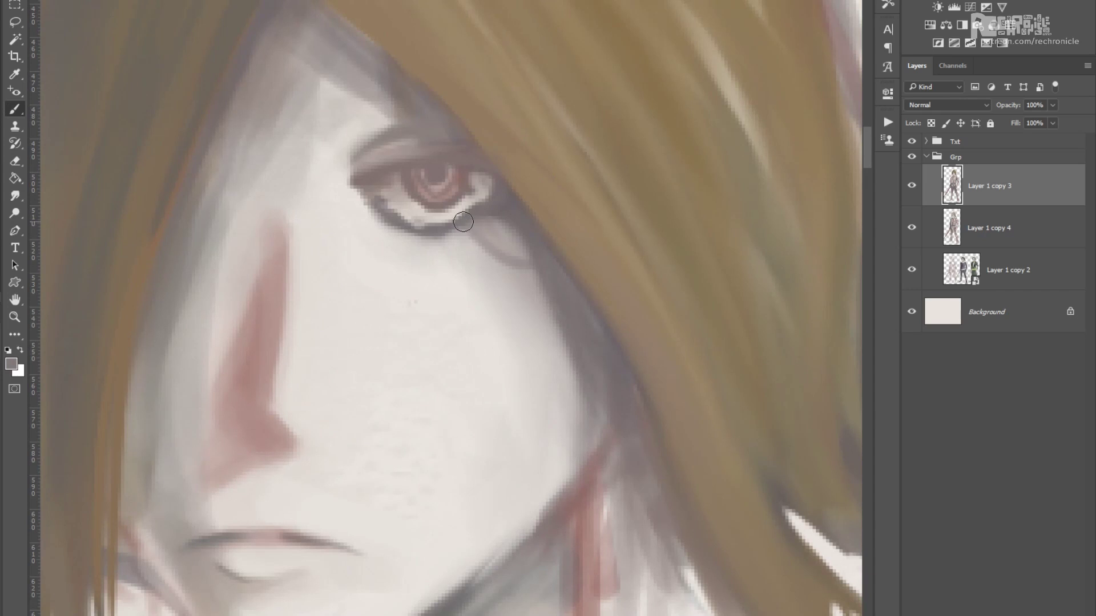
key("z")
scroll(464, 221, "up", 2)
left_click_drag(482, 274, 550, 249)
left_click(474, 307, "alt")
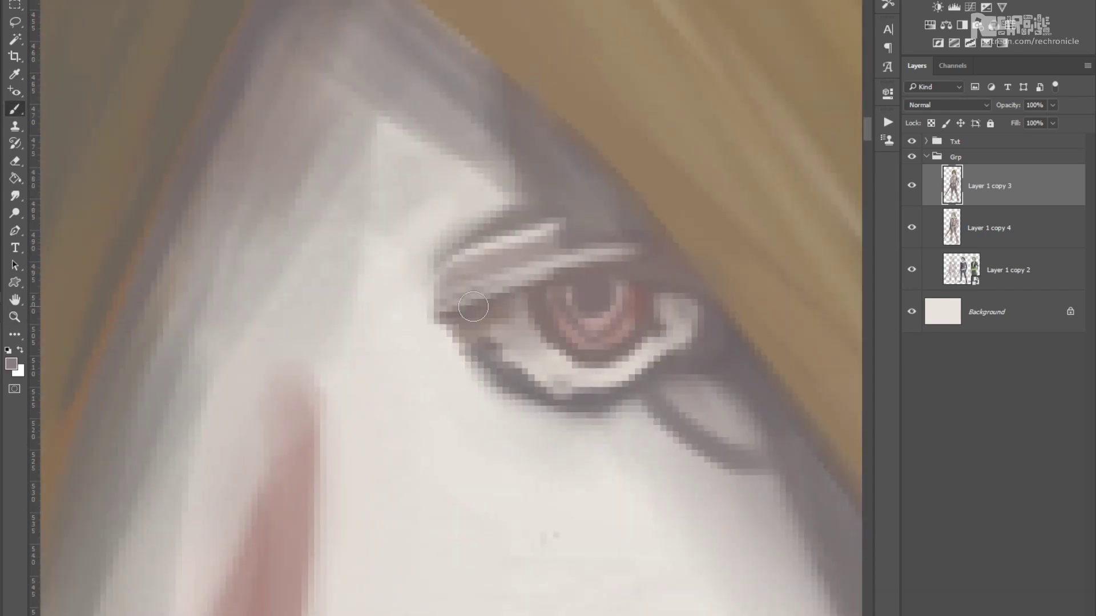
Extend the dark upper lash line to a point past the inner eye corner and shade the eye white beneath it.
key("bracketright")
key("bracketright")
key("bracketright")
key("bracketright")
mouse_move(460, 364)
left_mouse_down()
mouse_move(499, 335)
mouse_move(491, 337)
mouse_move(512, 349)
left_mouse_up()
key("bracketleft")
key("bracketleft")
left_click(512, 349, "alt")
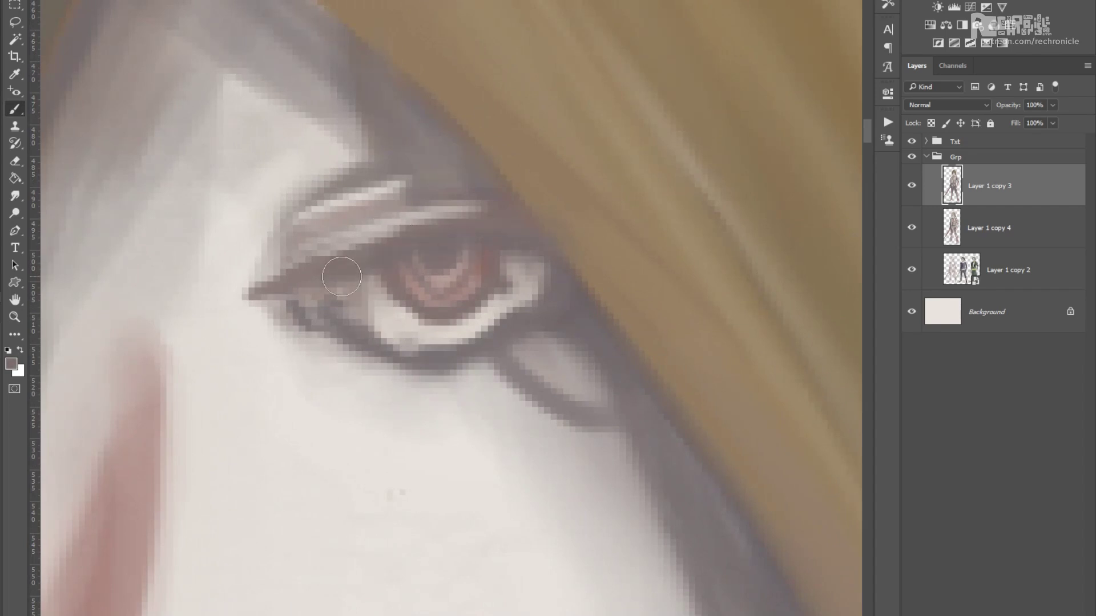
Paint a pale grey square buckle with a dark centre and a white upper edge on the belt.
scroll(467, 278, "down", 5)
left_click_drag(465, 152, 391, 412)
scroll(391, 412, "down", 5)
scroll(461, 245, "up", 5)
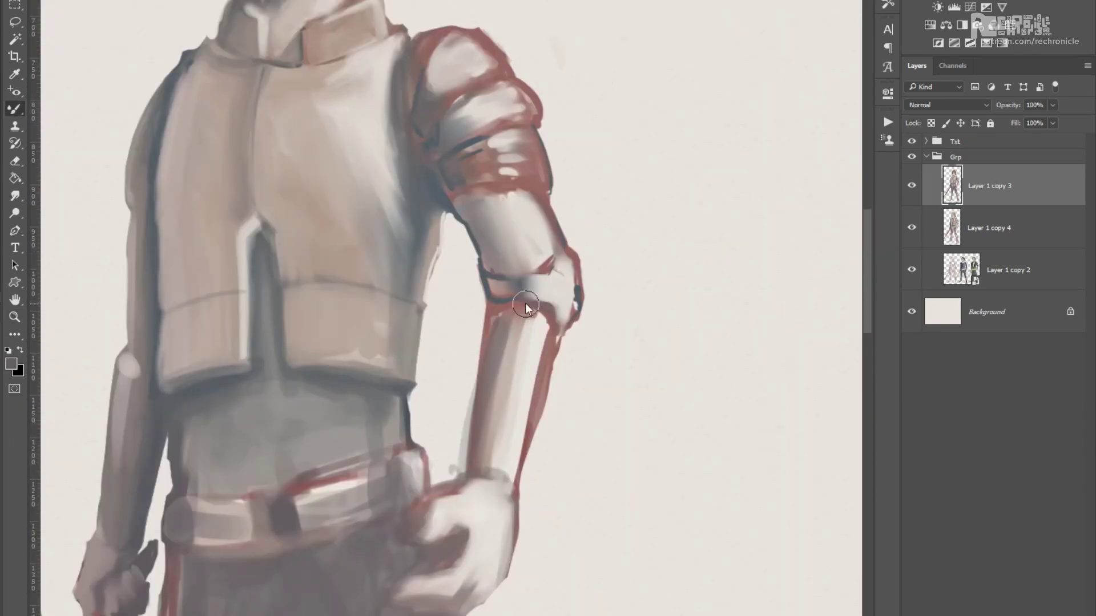
scroll(492, 303, "down", 5)
scroll(553, 320, "up", 5)
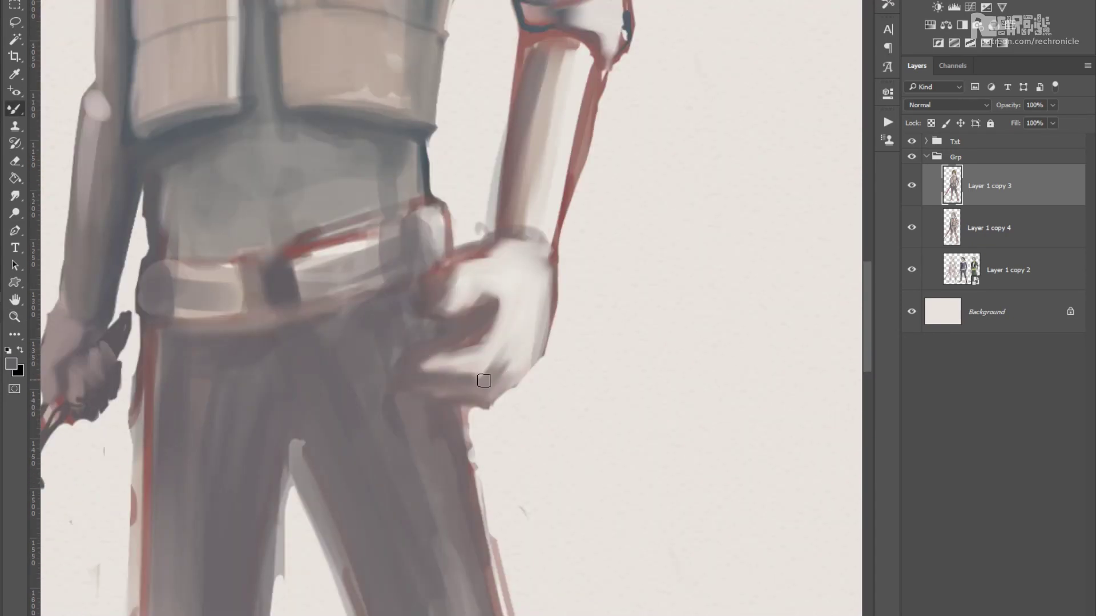
scroll(479, 274, "up", 3)
left_click(457, 237, "alt")
scroll(456, 237, "left", 2)
scroll(497, 310, "left", 4)
scroll(497, 309, "up", 2)
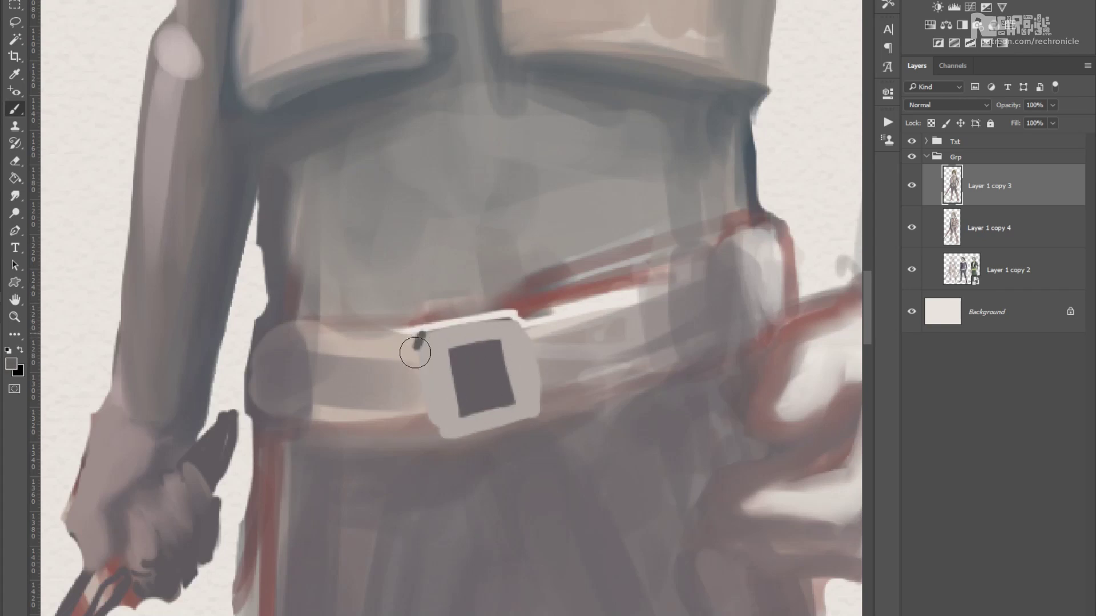
Add white highlights to the buckle's frame and even out the belt on the sword-arm side with a sampled grey.
scroll(401, 384, "left", 3)
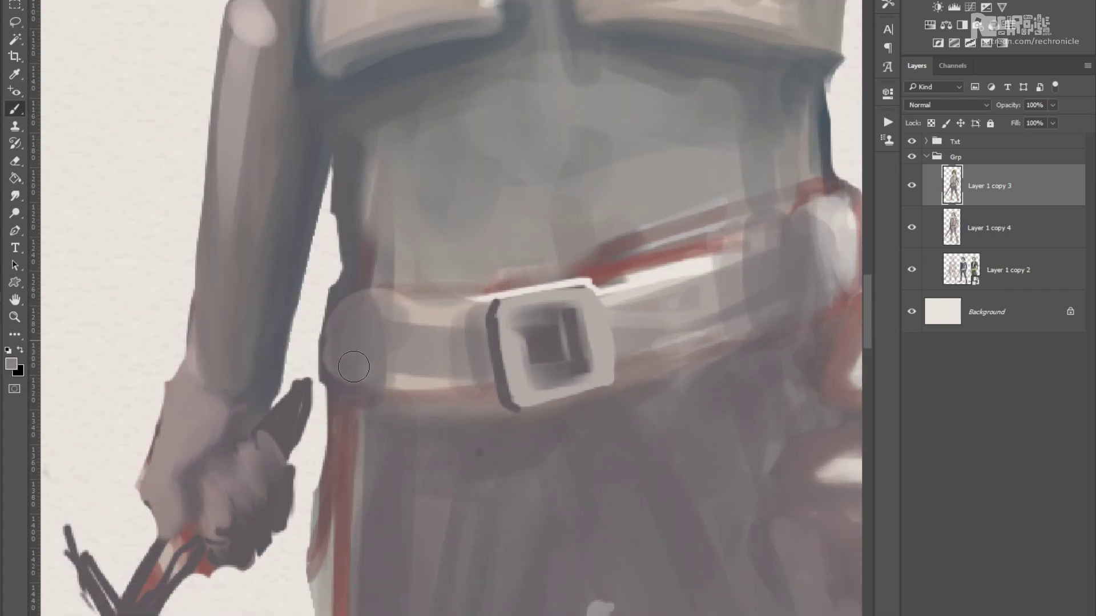
left_click(354, 366, "alt")
scroll(519, 353, "right", 4)
scroll(497, 390, "down", 3)
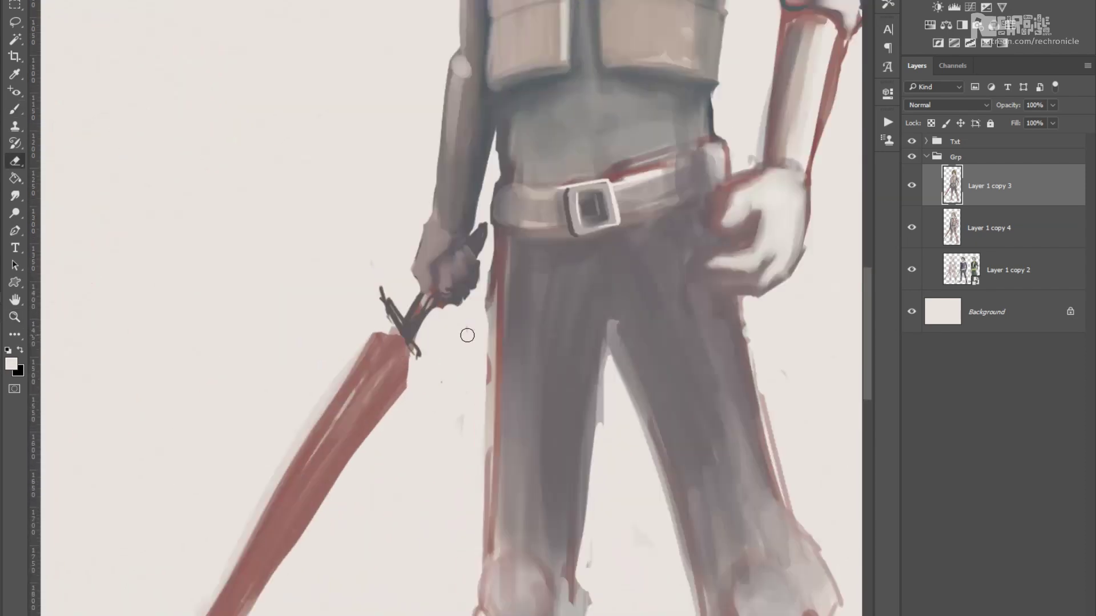
Outline a longer, straight-edged blade around the sword with the Pen tool, convert it to a selection and paint tan towards the tip.
scroll(465, 335, "left", 3)
scroll(464, 335, "down", 2)
scroll(561, 196, "down", 1)
key("p")
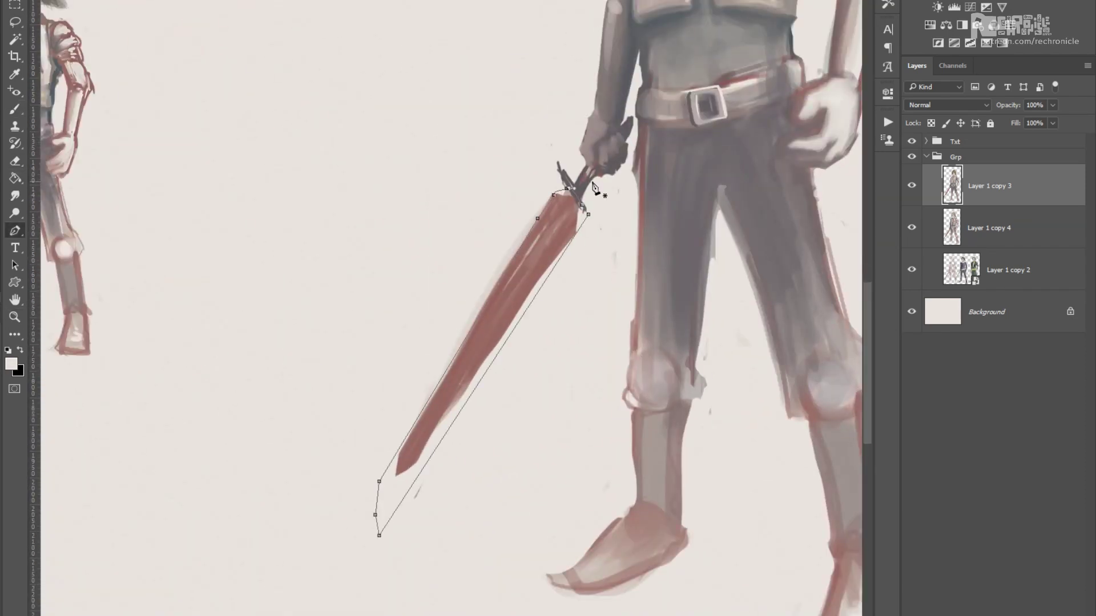
key("ctrl+Return")
key("b")
left_click_drag(475, 367, 400, 491)
Paint pale pink-grey highlights along the sword hand, forearm and upper arm with sampled tones.
scroll(514, 342, "down", 2)
scroll(571, 285, "up", 3)
scroll(572, 412, "up", 2)
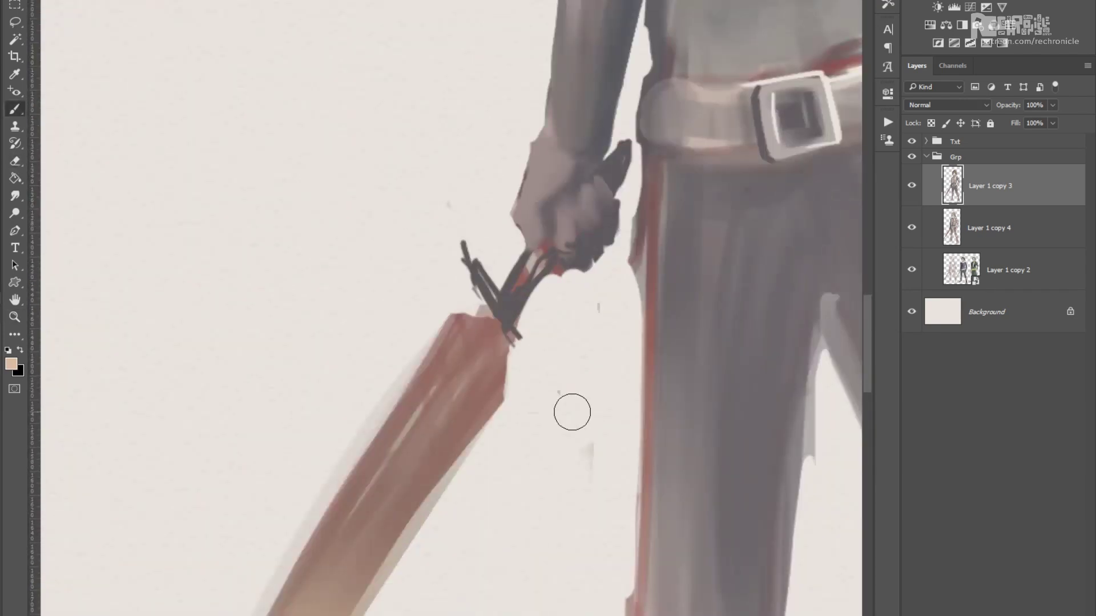
scroll(572, 412, "up", 2)
left_click(455, 194, "alt")
scroll(418, 308, "down", 2)
scroll(400, 343, "up", 5)
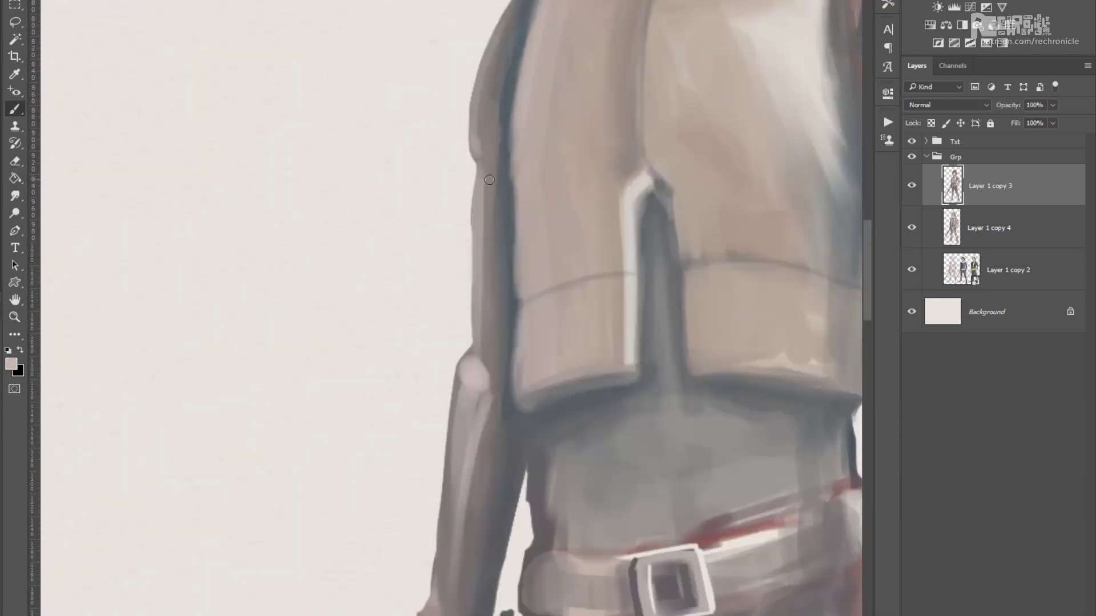
left_click(523, 359, "alt")
scroll(430, 244, "down", 2)
scroll(357, 506, "down", 3)
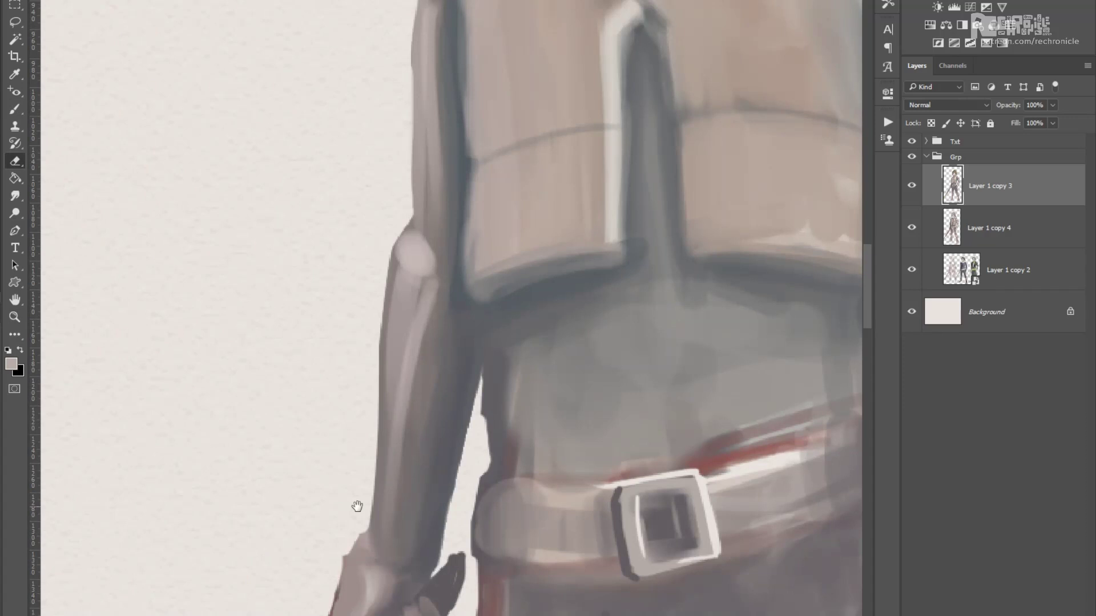
Add a white glint to the iris, lighten the upper eyelid and redraw its crease with a darker line.
scroll(422, 379, "up", 2)
scroll(487, 206, "down", 4)
scroll(565, 285, "up", 8)
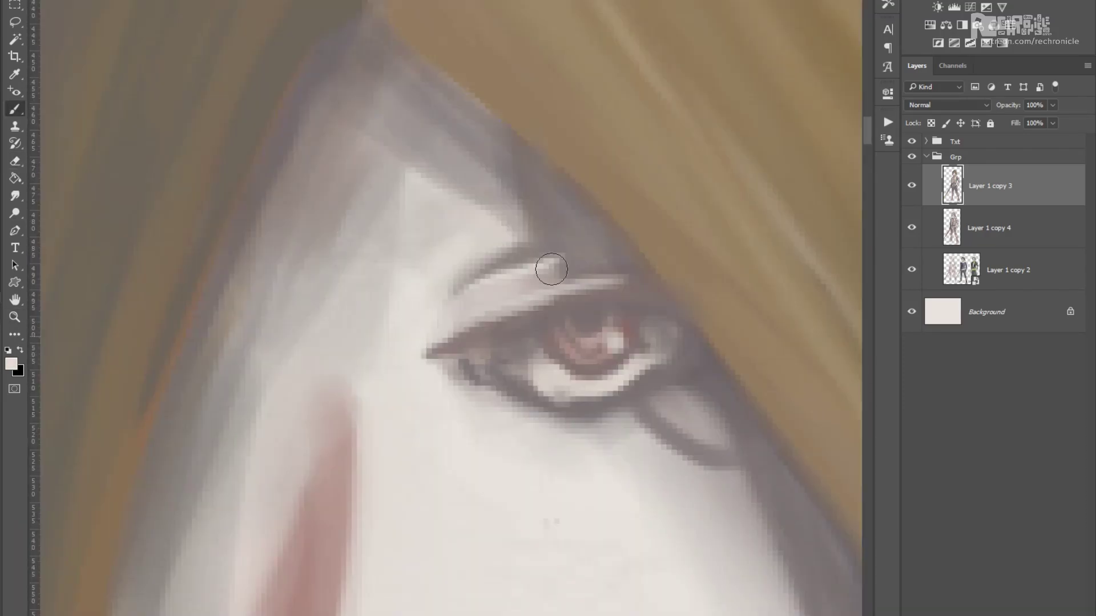
left_click(537, 245, "alt")
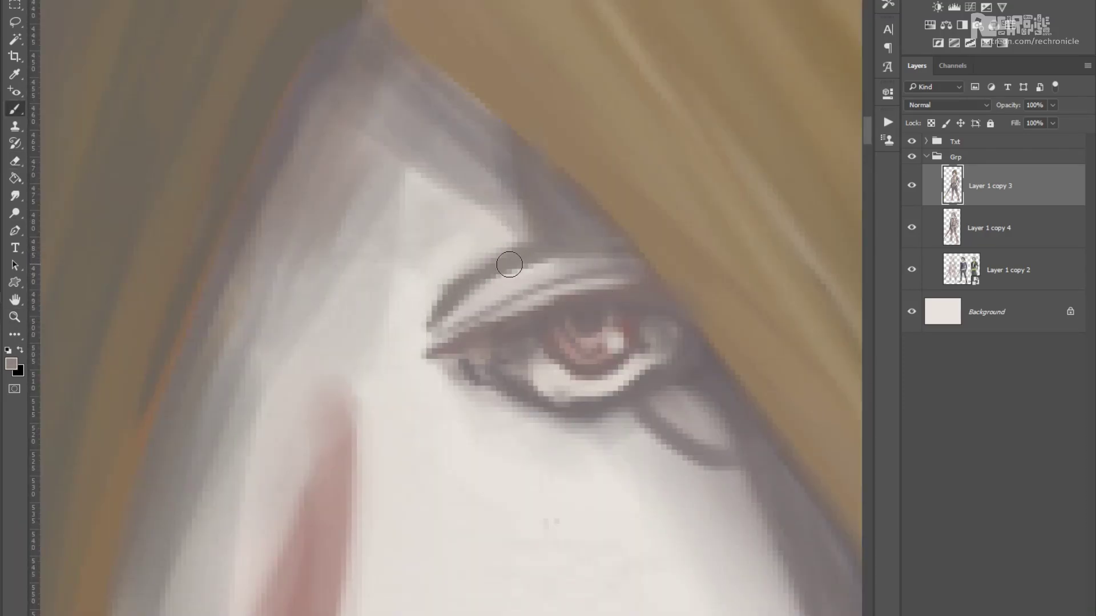
Draw a thin diagonal contour from beneath the inner eye across the cheek and blend it into the skin.
scroll(510, 262, "down", 6)
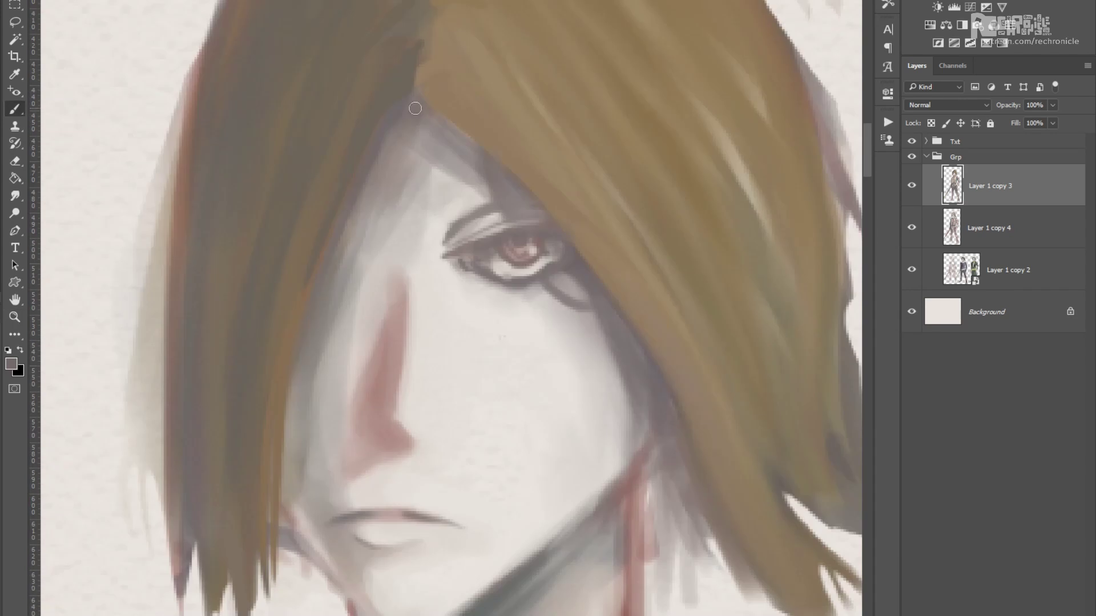
left_click_drag(484, 514, 484, 184)
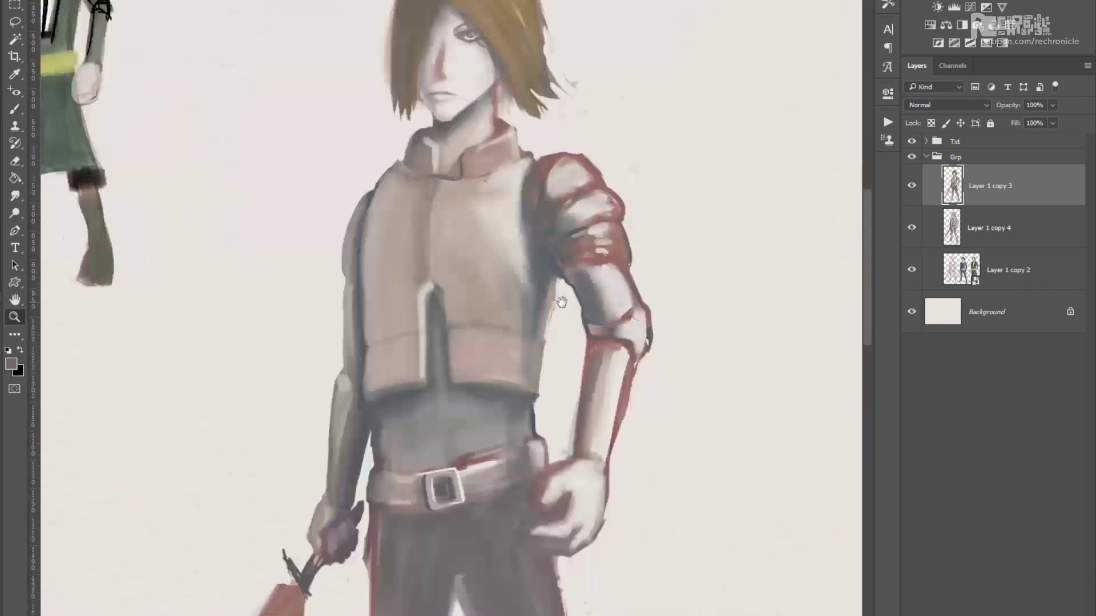
scroll(451, 100, "up", 5)
key("b")
left_click(477, 374, "alt")
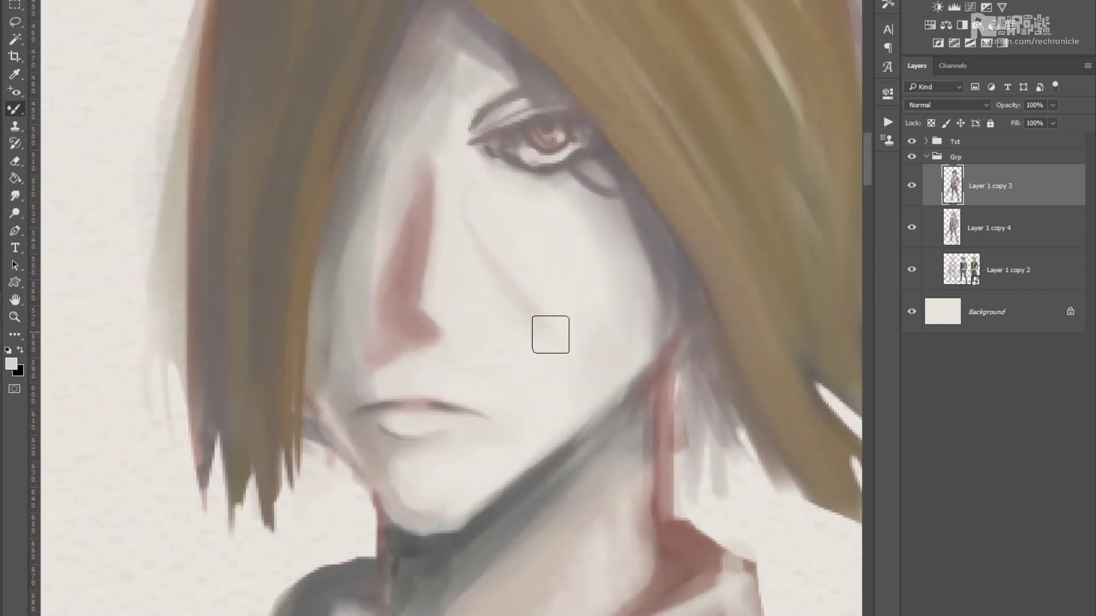
Paint dark curved straps around the ankle and across the foot on the sword side.
scroll(498, 259, "down", 6)
scroll(518, 417, "up", 6)
left_click_drag(510, 399, 554, 465)
mouse_move(517, 351)
left_mouse_down()
mouse_move(556, 376)
mouse_move(492, 373)
mouse_move(536, 363)
left_mouse_up()
mouse_move(586, 413)
left_mouse_down()
mouse_move(528, 460)
mouse_move(117, 421)
left_mouse_up()
left_click_drag(501, 334, 584, 369)
scroll(530, 440, "down", 2)
left_click(475, 422, "alt")
Paint a thick dark grey crossguard diagonally across the sword's hilt with an enlarged brush.
scroll(457, 215, "up", 6)
key("bracketright")
key("bracketright")
key("bracketright")
scroll(540, 286, "down", 5)
scroll(379, 281, "up", 6)
left_click_drag(451, 188, 588, 325)
scroll(509, 332, "up", 1)
left_click_drag(410, 171, 590, 448)
left_click_drag(591, 448, 509, 332)
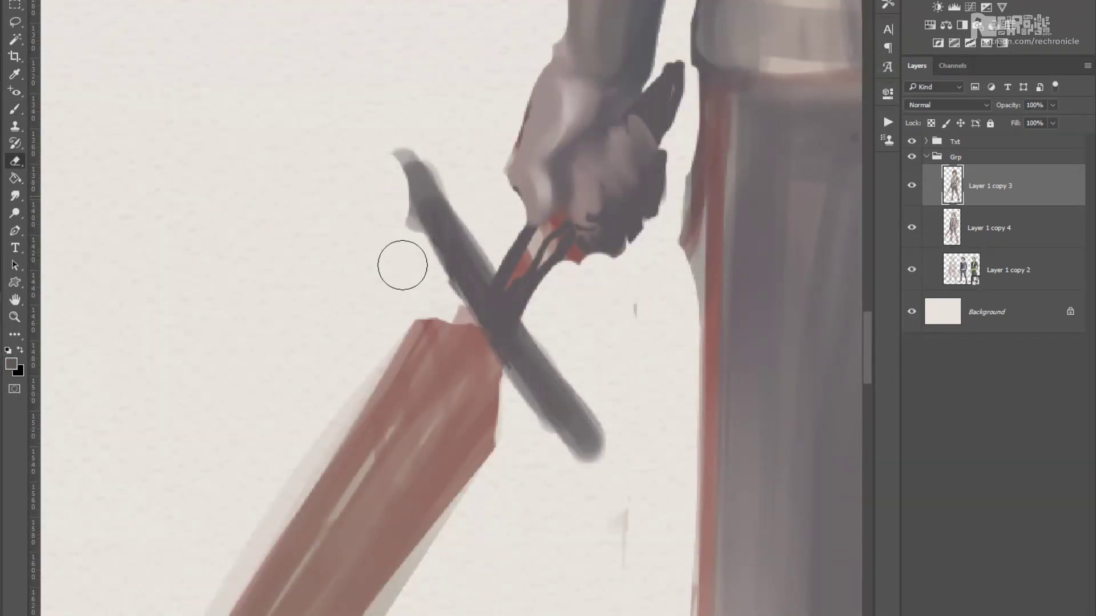
Trim both ends of the sword's crossguard into sharp points with the eraser.
left_click_drag(396, 198, 344, 86)
left_click_drag(570, 357, 485, 340)
scroll(552, 290, "down", 4)
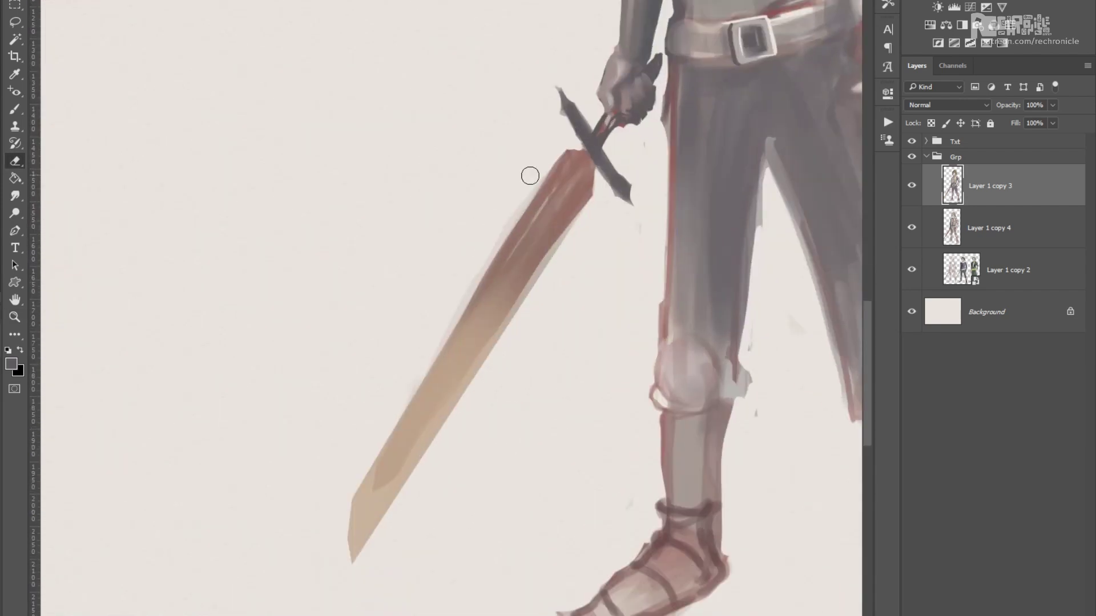
Repaint the reddish upper part of the sword's blade in tan up to the crossguard.
scroll(528, 176, "up", 4)
scroll(442, 245, "down", 1)
key("z")
scroll(606, 111, "down", 1)
key("l")
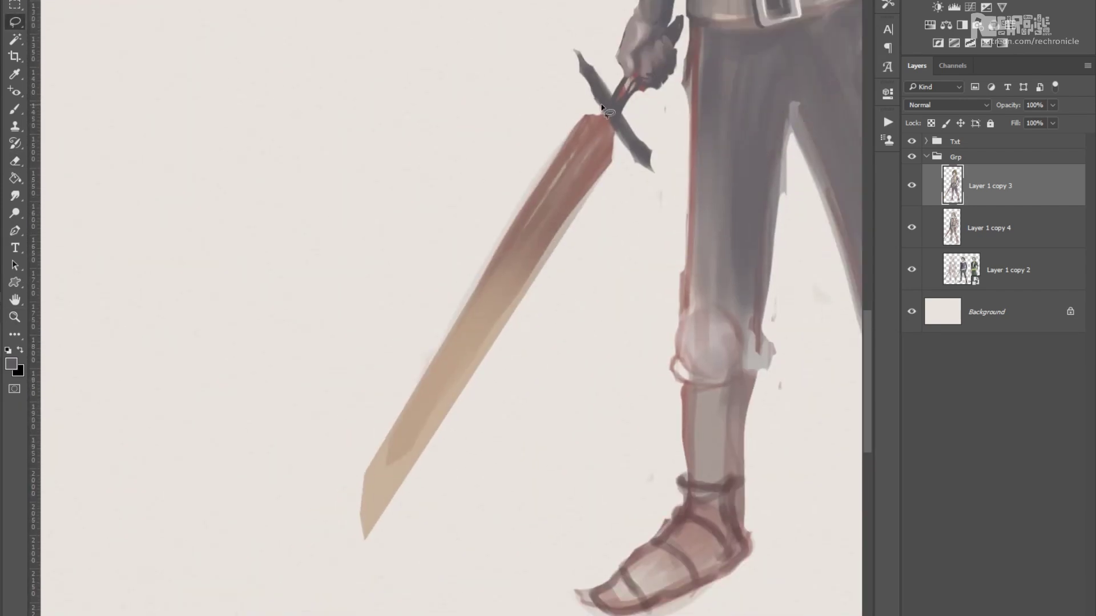
key("ctrl+d")
scroll(525, 187, "down", 1)
key("z")
scroll(514, 281, "up", 3)
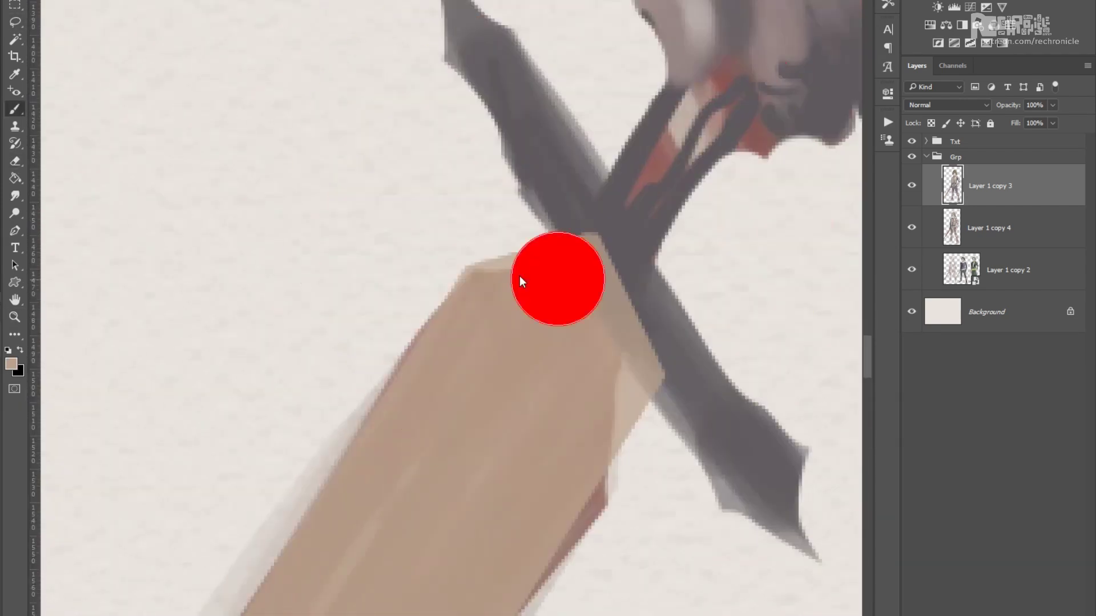
Rotate the canvas to set the sword upright, fill its grip with dark grey and dab a light highlight along it.
scroll(541, 397, "down", 3)
scroll(541, 397, "down", 3)
scroll(648, 208, "up", 4)
key("r")
mouse_move(648, 208)
left_mouse_down()
mouse_move(701, 265)
mouse_move(659, 109)
mouse_move(462, 117)
mouse_move(534, 348)
left_mouse_up()
scroll(519, 209, "up", 5)
key("b")
scroll(493, 197, "down", 1)
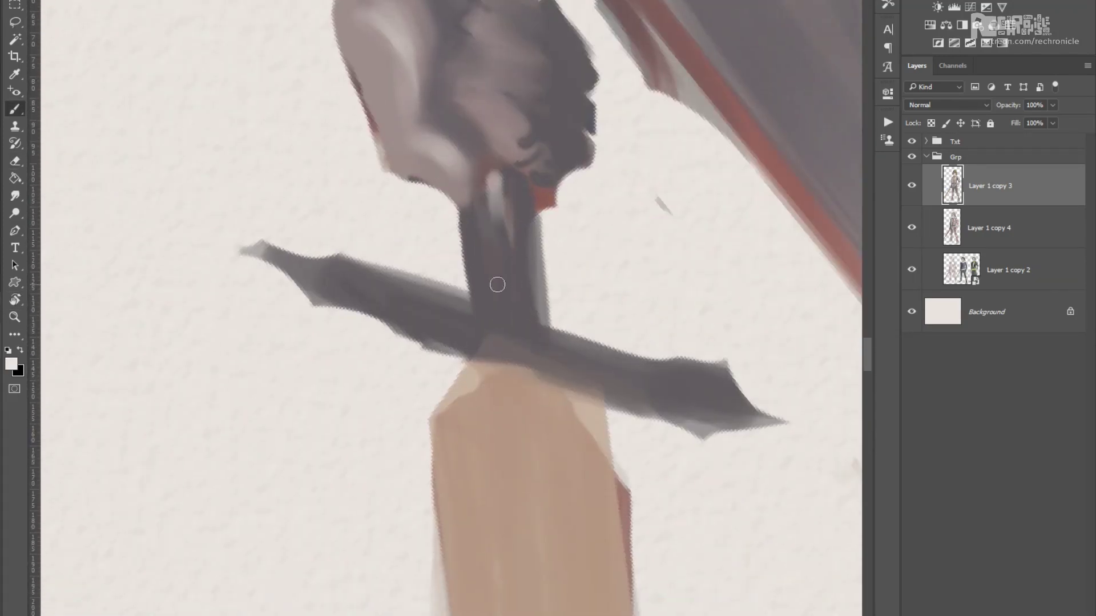
scroll(364, 284, "down", 1)
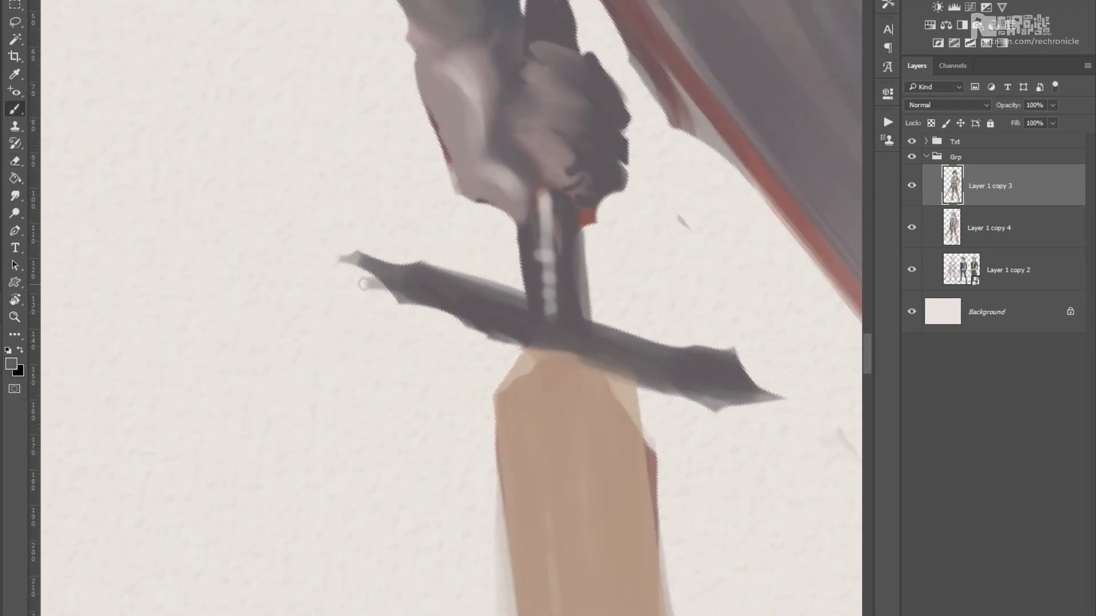
scroll(529, 288, "down", 1)
Shade the blade with a pale edge highlight and pointed tip, and glaze its selected upper part with soft peach.
key("p")
scroll(513, 93, "down", 2)
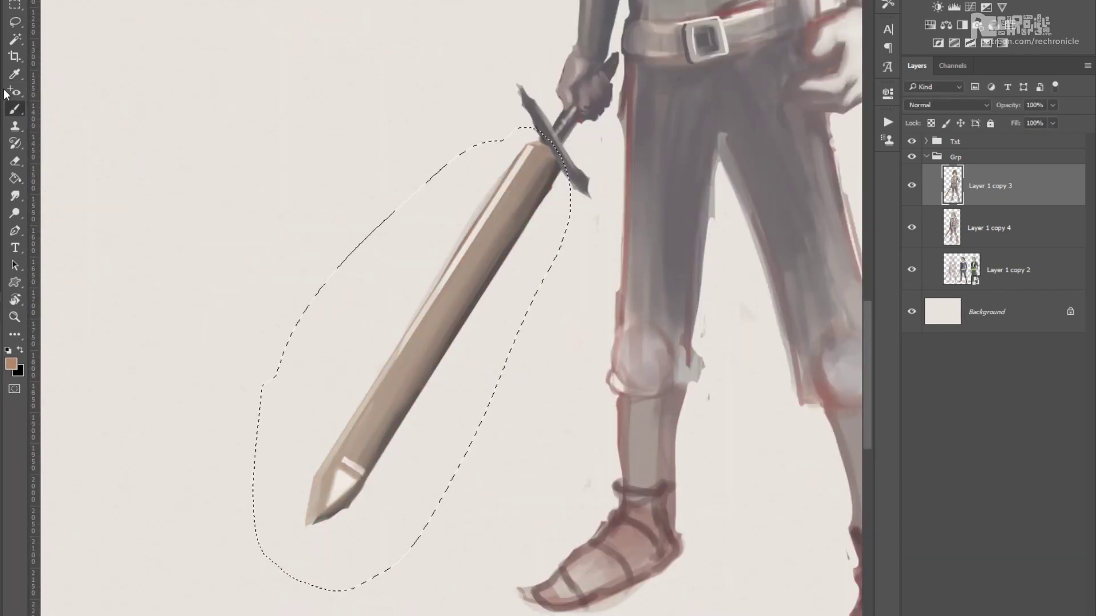
left_click_drag(491, 286, 513, 201)
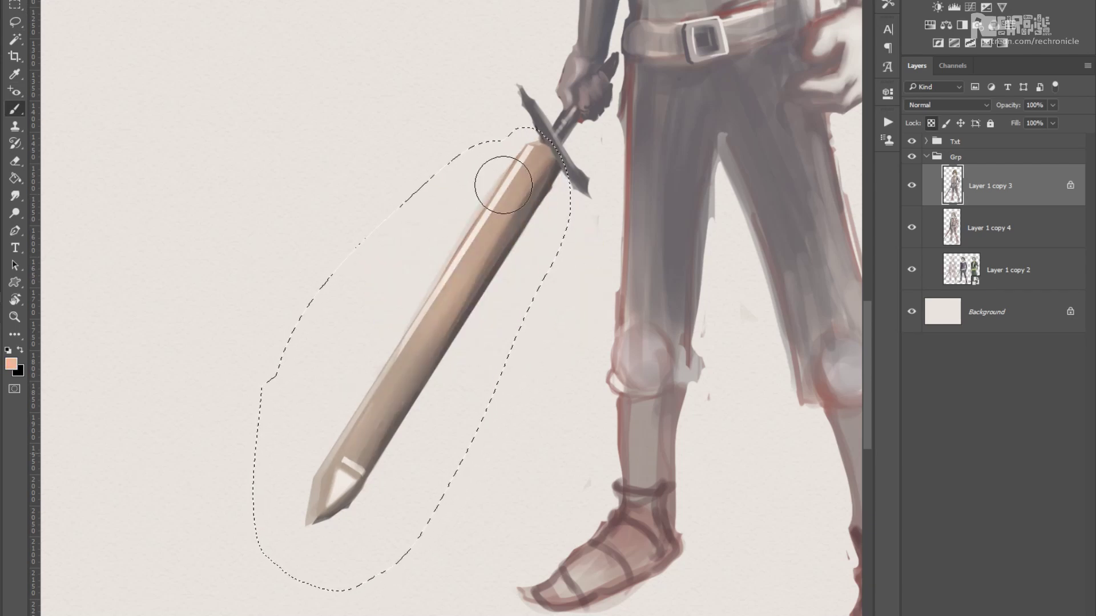
Paint dark shading with a smaller brush where the blade meets the underside of the crossguard.
key("bracketleft")
key("bracketleft")
key("bracketleft")
key("bracketleft")
scroll(525, 221, "up", 3)
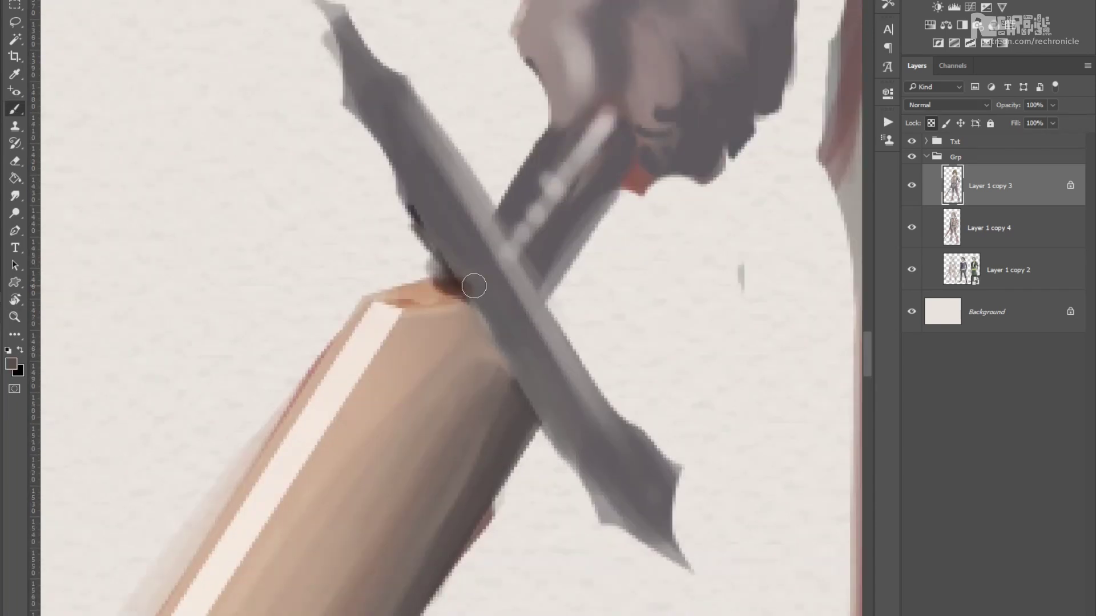
Paint a smooth, pale grey rounded guard over the knee away from the sword using a sampled colour.
scroll(450, 280, "down", 5)
scroll(362, 323, "up", 5)
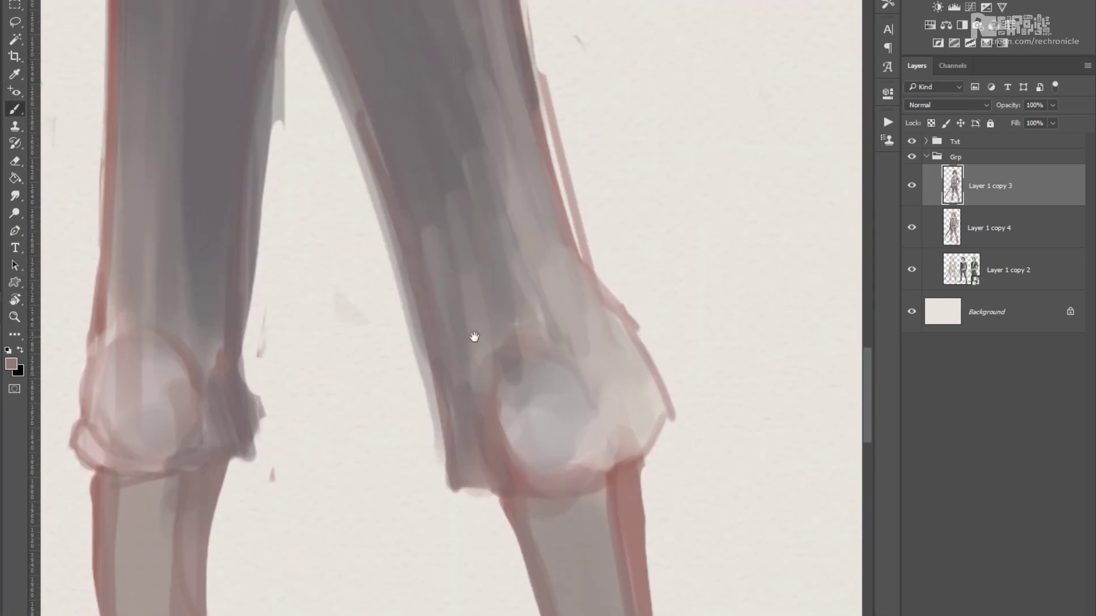
left_click(453, 362, "alt")
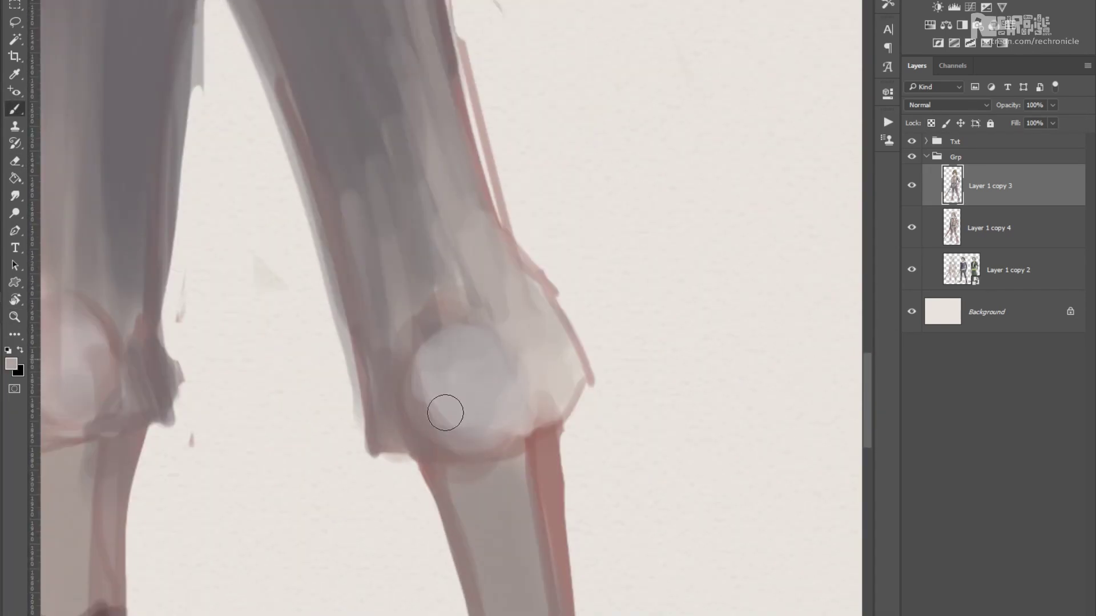
left_click_drag(328, 232, 337, 336)
Erase the stray paint between the side hair and the jaw, and paint a dark shadow inside the collar beside the neck.
scroll(386, 313, "down", 5)
scroll(416, 176, "up", 5)
scroll(410, 178, "up", 2)
scroll(442, 294, "down", 6)
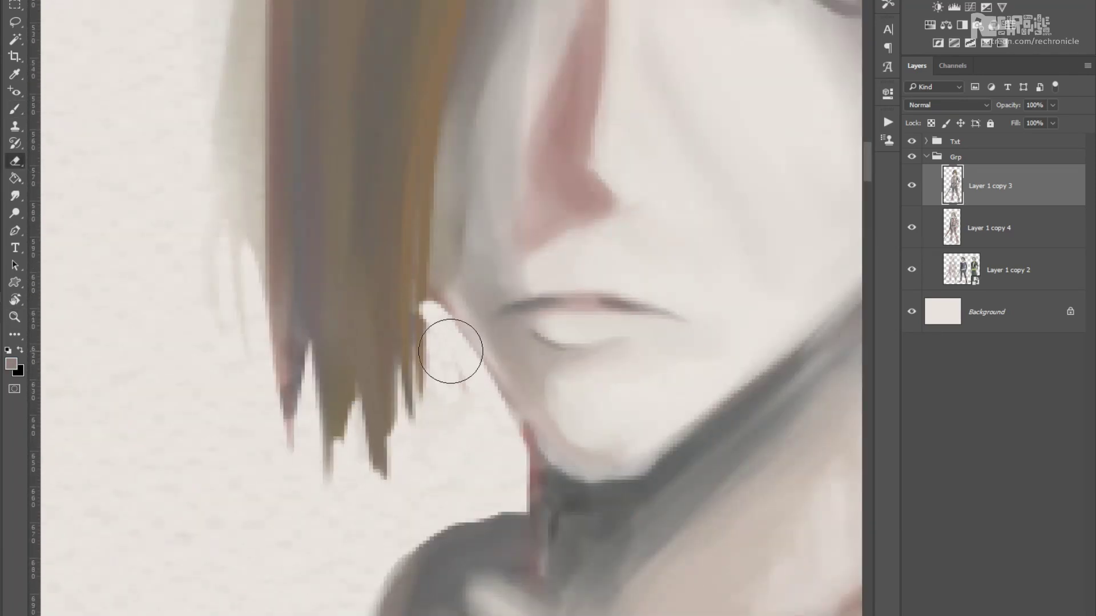
scroll(502, 372, "down", 2)
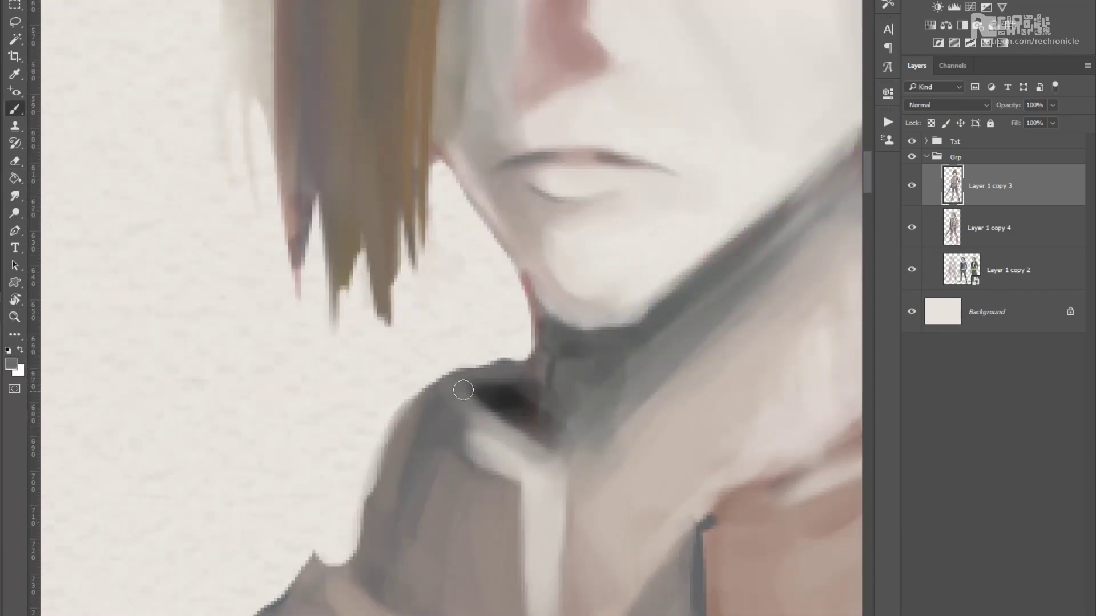
scroll(568, 360, "right", 4)
scroll(612, 367, "up", 2)
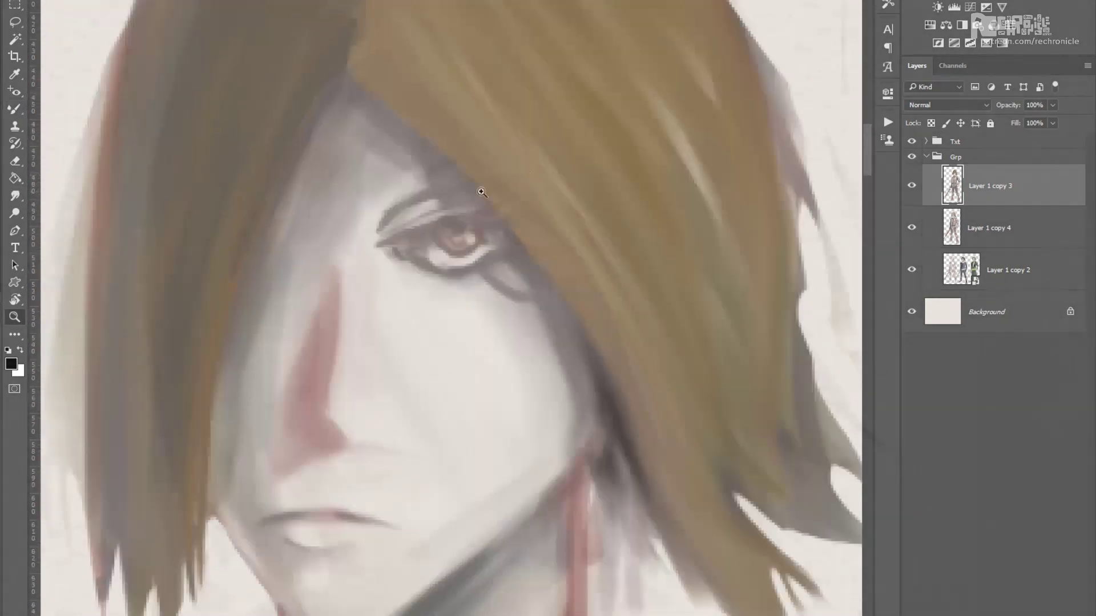